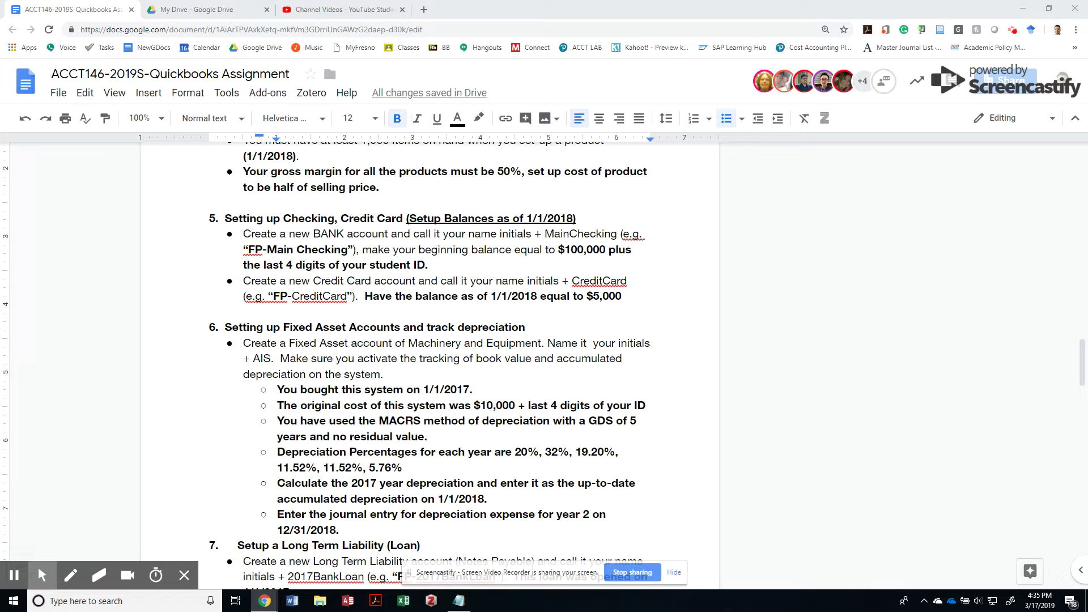
Switch to the assignment document and find the depreciation percentages line.
{"action": "key", "text": "alt+Tab"}
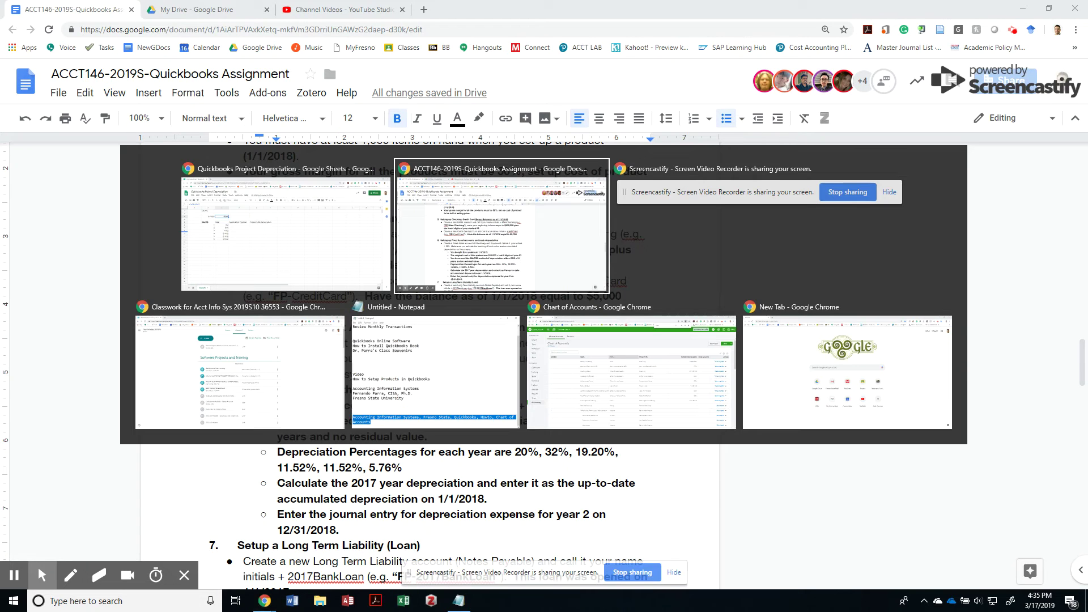
{"action": "key", "text": "Tab"}
{"action": "key", "text": "Tab"}
{"action": "key", "text": "Tab"}
{"action": "key", "text": "Tab"}
{"action": "key", "text": "Tab"}
{"action": "key", "text": "Tab"}
{"action": "key", "text": "Tab"}
{"action": "key", "text": "Tab"}
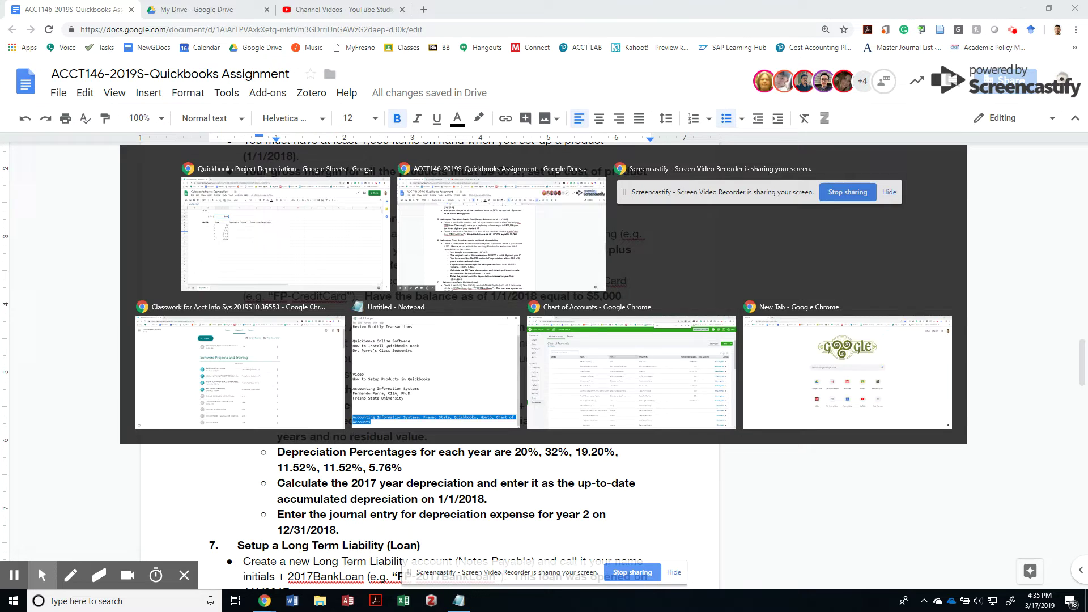
{"action": "key", "text": "Down"}
{"action": "key", "text": "Down"}
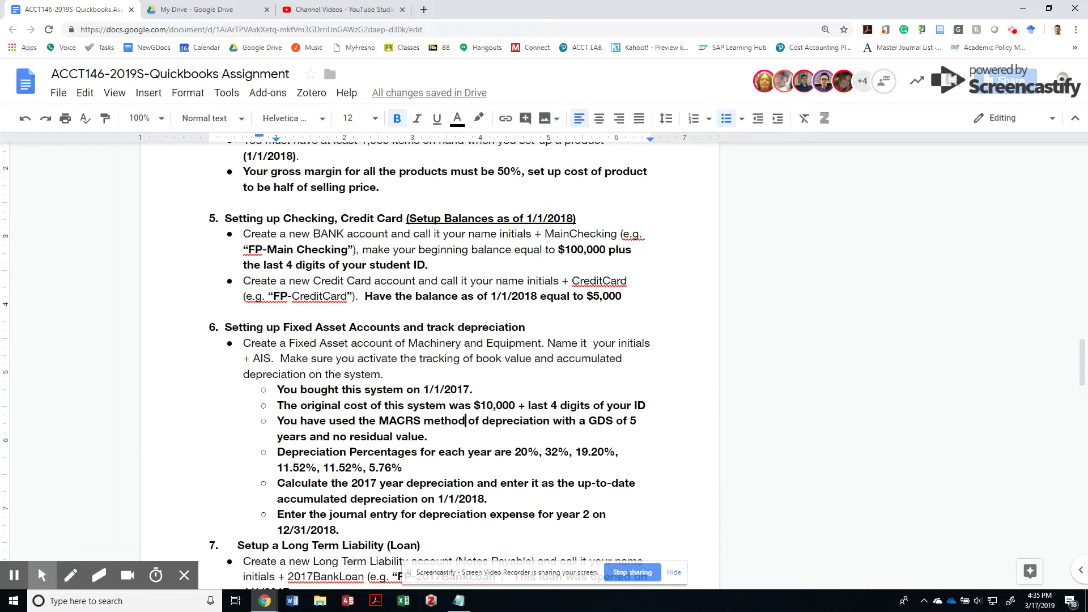
{"action": "key", "text": "Down"}
{"action": "key", "text": "Down"}
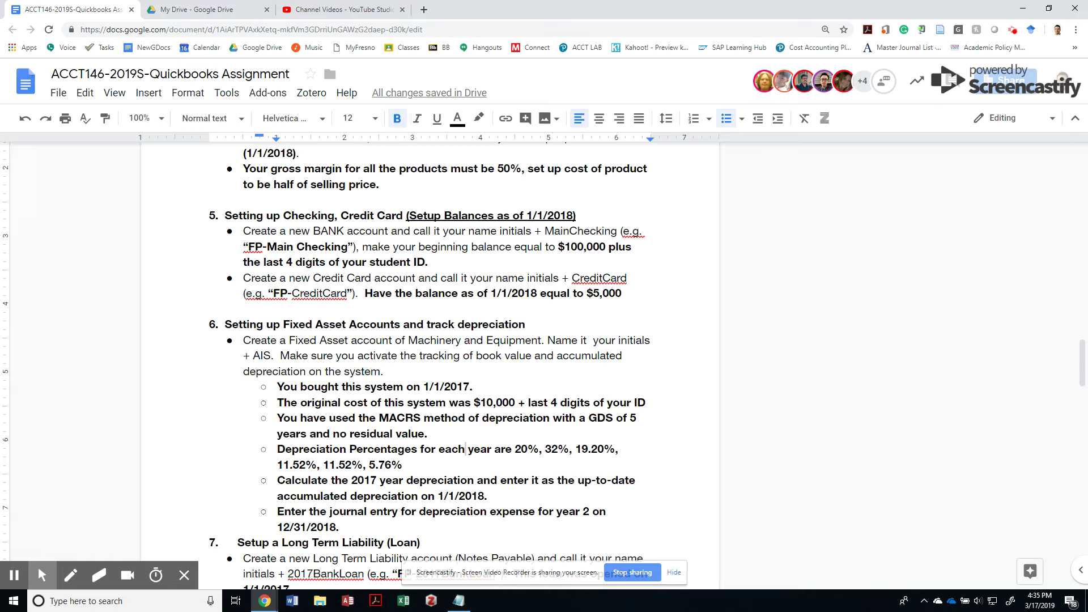
{"action": "scroll", "coordinate": [38, 566], "scroll_direction": "down", "scroll_amount": 1}
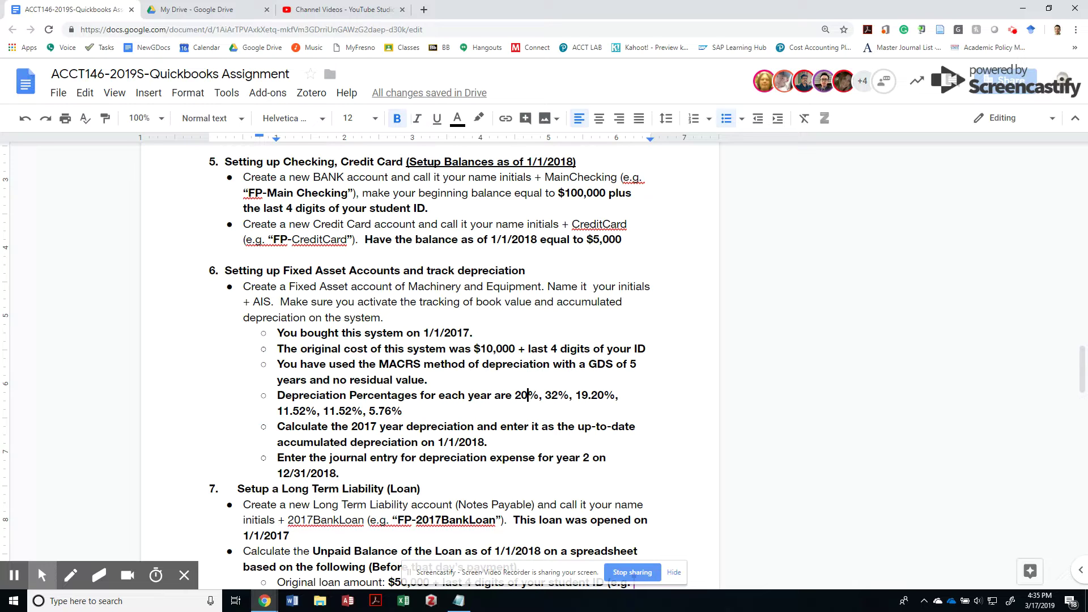
{"action": "key", "text": "ctrl+Right"}
Edit the 1/1/2018 date line in the assignment instructions, then undo the change.
{"action": "left_click", "coordinate": [421, 429]}
{"action": "key", "text": "ctrl+Left"}
{"action": "key", "text": "ctrl+Left"}
{"action": "key", "text": "End"}
{"action": "key", "text": "Down"}
{"action": "key", "text": "BackSpace"}
{"action": "type", "text": "."}
{"action": "key", "text": "Left"}
{"action": "key", "text": "Left"}
{"action": "key", "text": "Left"}
{"action": "key", "text": "Left"}
{"action": "key", "text": "Left"}
{"action": "key", "text": "Left"}
{"action": "key", "text": "Left"}
{"action": "key", "text": "Left"}
{"action": "type", "text": "2"}
{"action": "key", "text": "Right"}
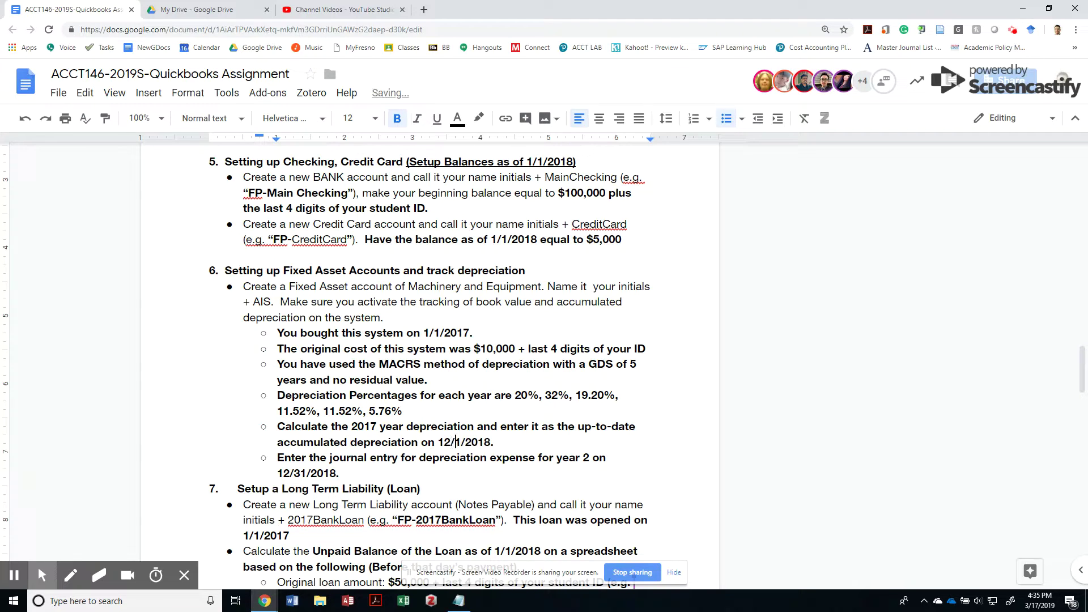
{"action": "key", "text": "shift+Right"}
{"action": "key", "text": "ctrl+z"}
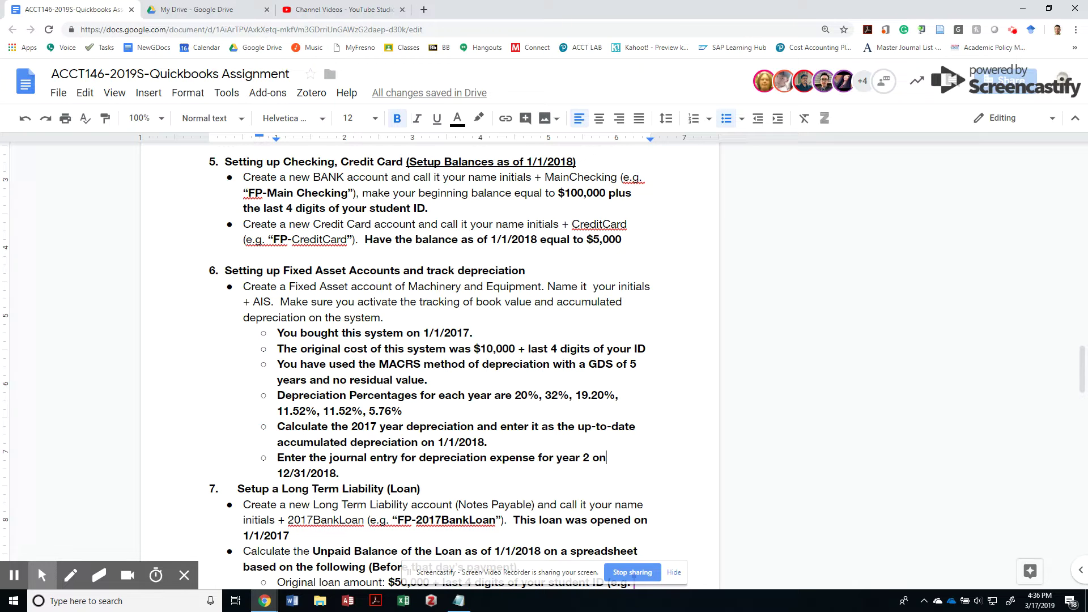
In the maximized spreadsheet, format the six MACRS rates in C6:C11 as percentages.
{"action": "key", "text": "alt+Tab"}
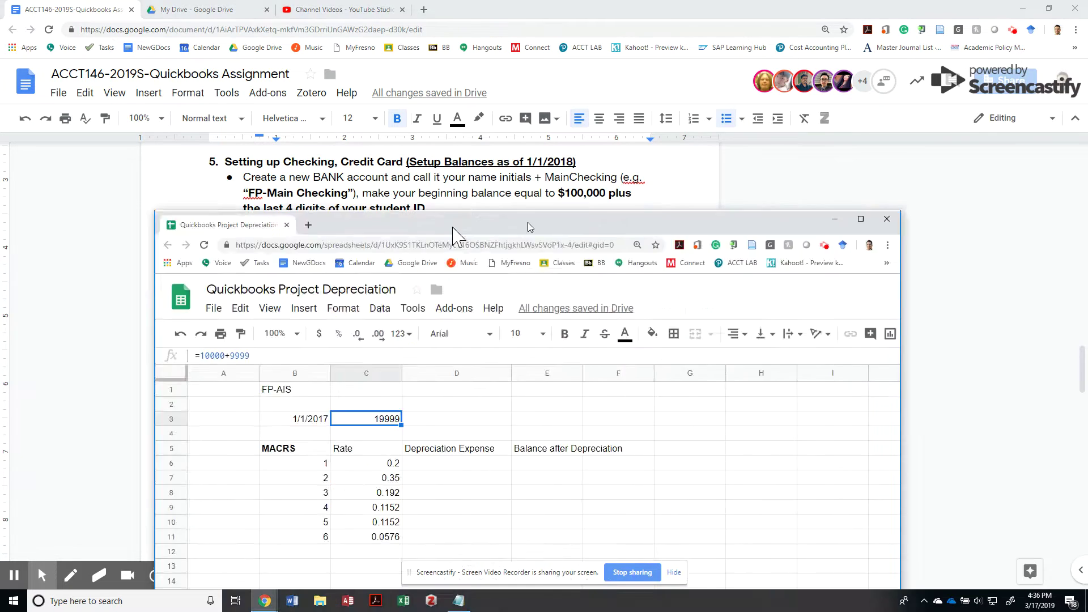
{"action": "left_click", "coordinate": [938, 63]}
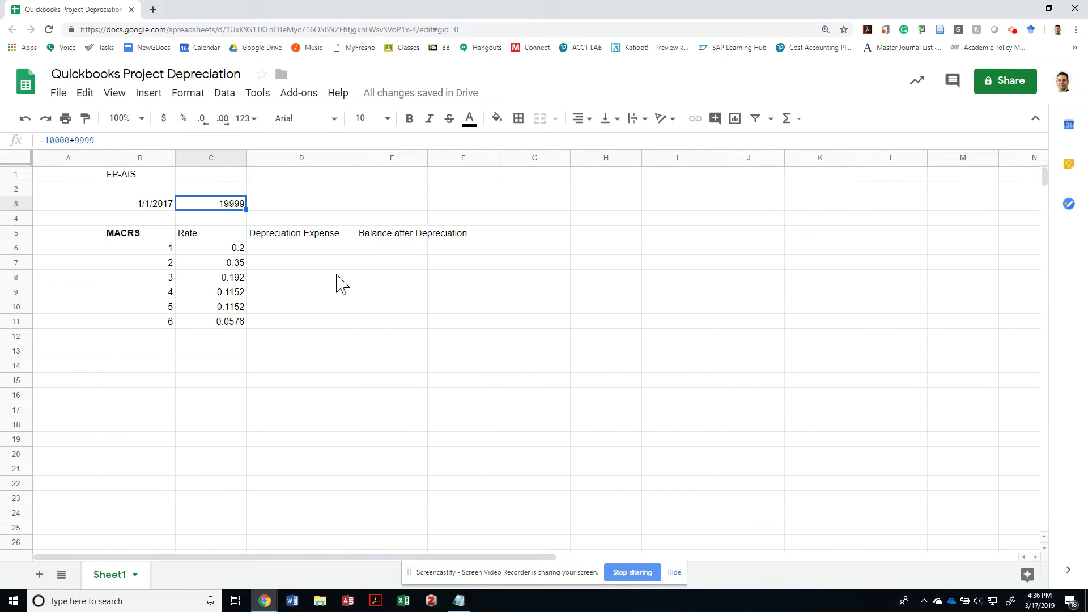
{"action": "left_click", "coordinate": [171, 251]}
{"action": "key", "text": "Up"}
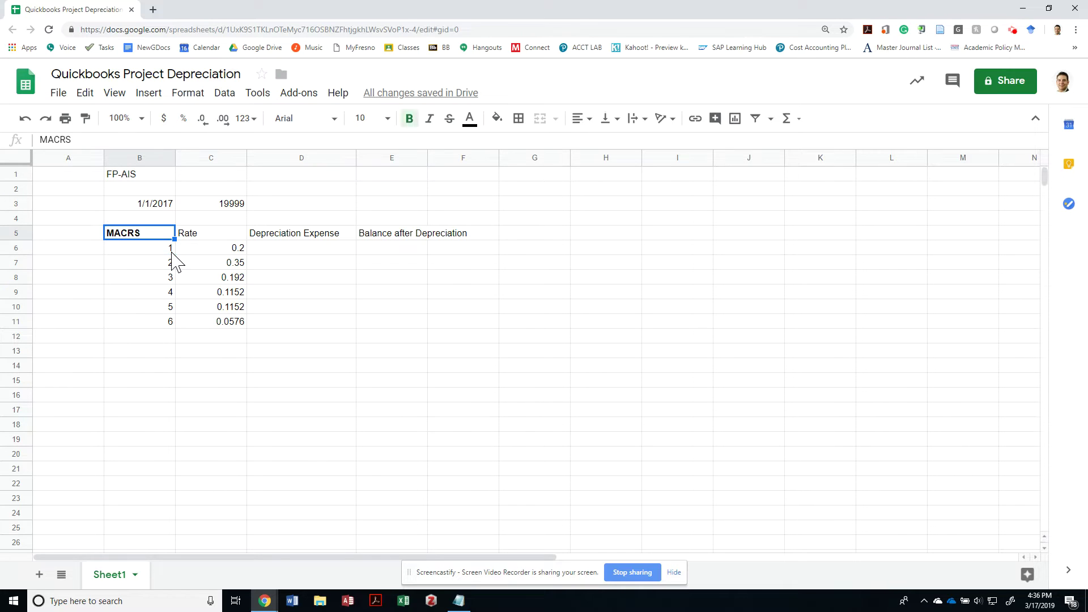
{"action": "key", "text": "Right"}
{"action": "key", "text": "Down"}
{"action": "key", "text": "ctrl+shift+Down"}
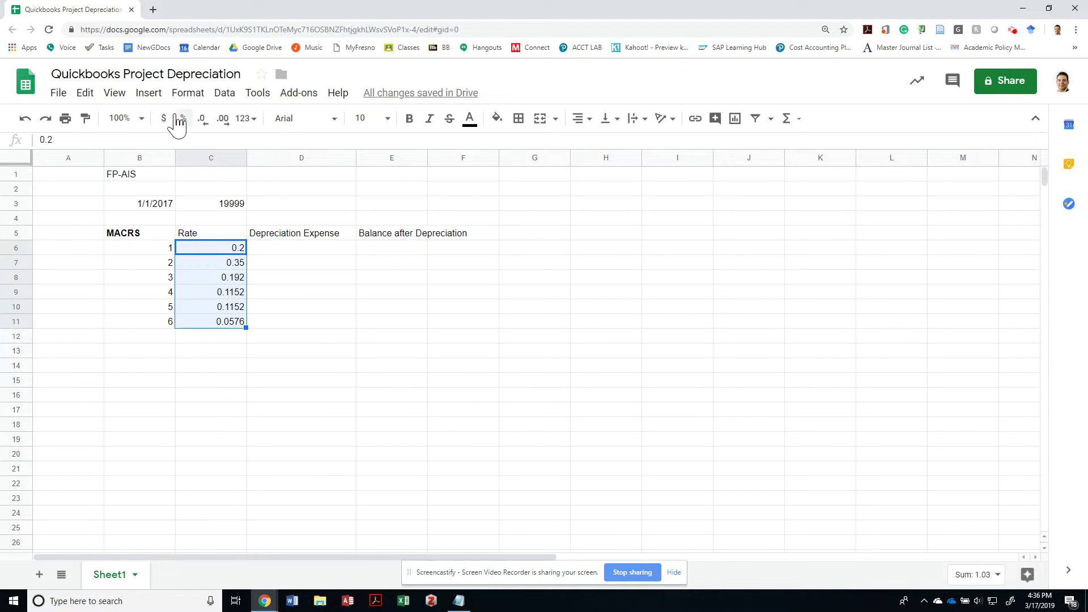
{"action": "left_click", "coordinate": [183, 118]}
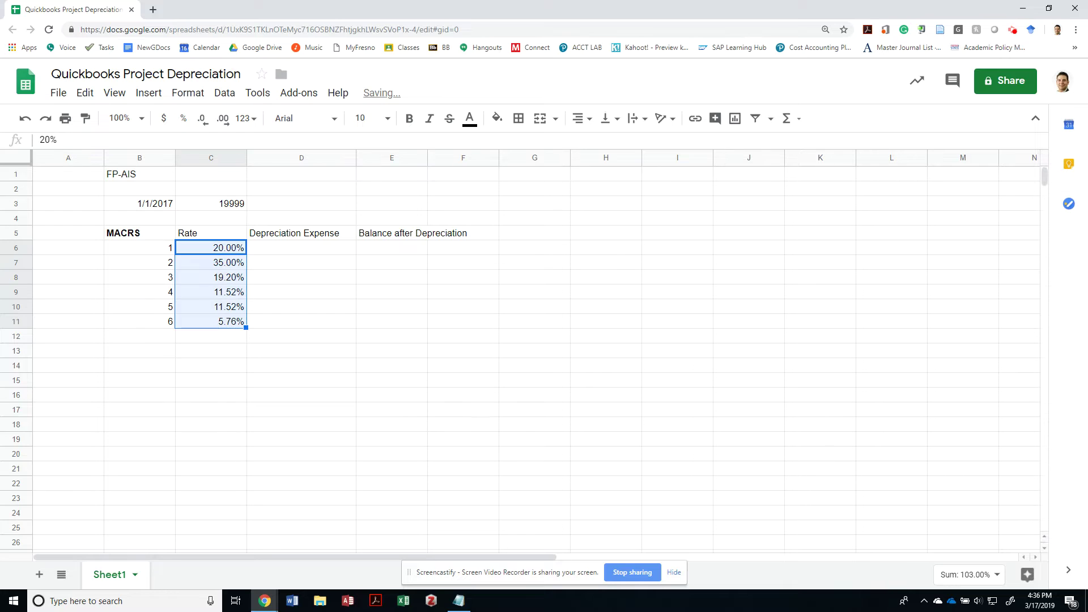
Bold the 1/1/2017 date and 19999 cost, and format the cost as dollars.
{"action": "left_click", "coordinate": [96, 250]}
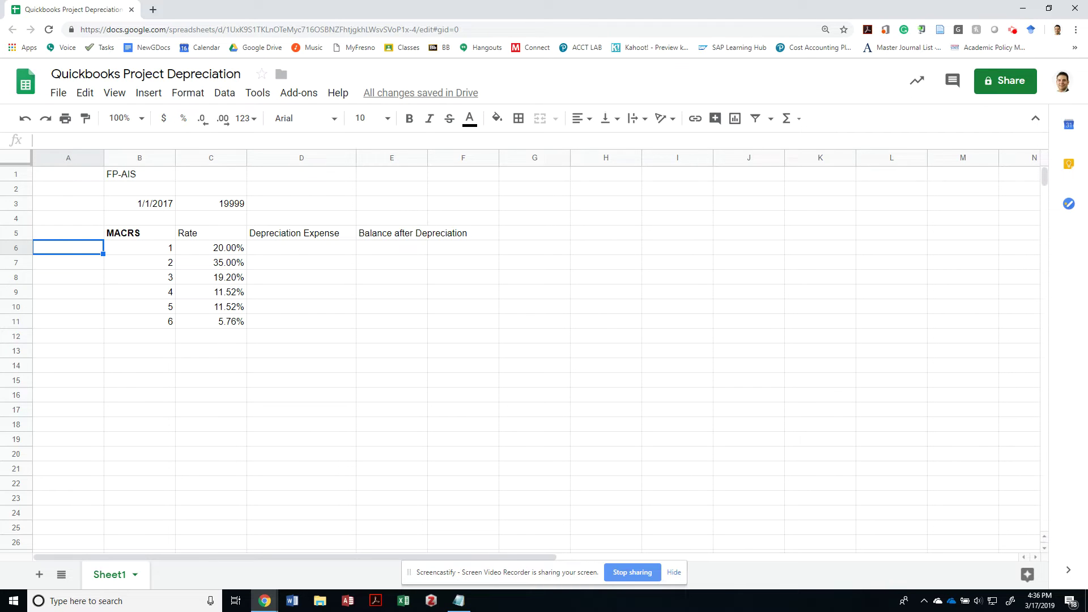
{"action": "key", "text": "Up"}
{"action": "key", "text": "Up"}
{"action": "key", "text": "Up"}
{"action": "key", "text": "Right"}
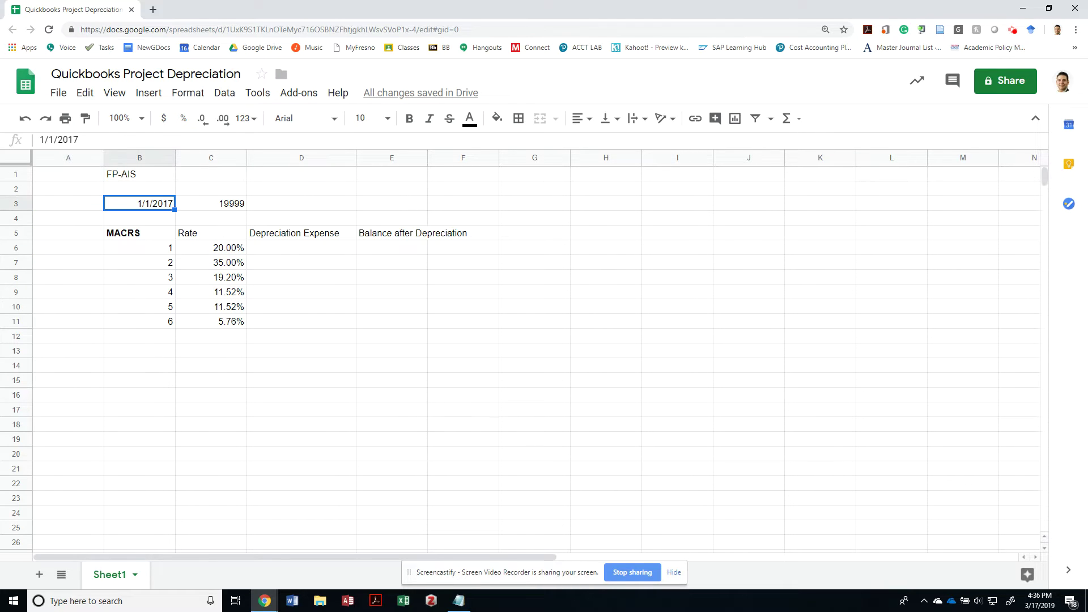
{"action": "key", "text": "ctrl+b"}
{"action": "key", "text": "Right"}
{"action": "key", "text": "ctrl+b"}
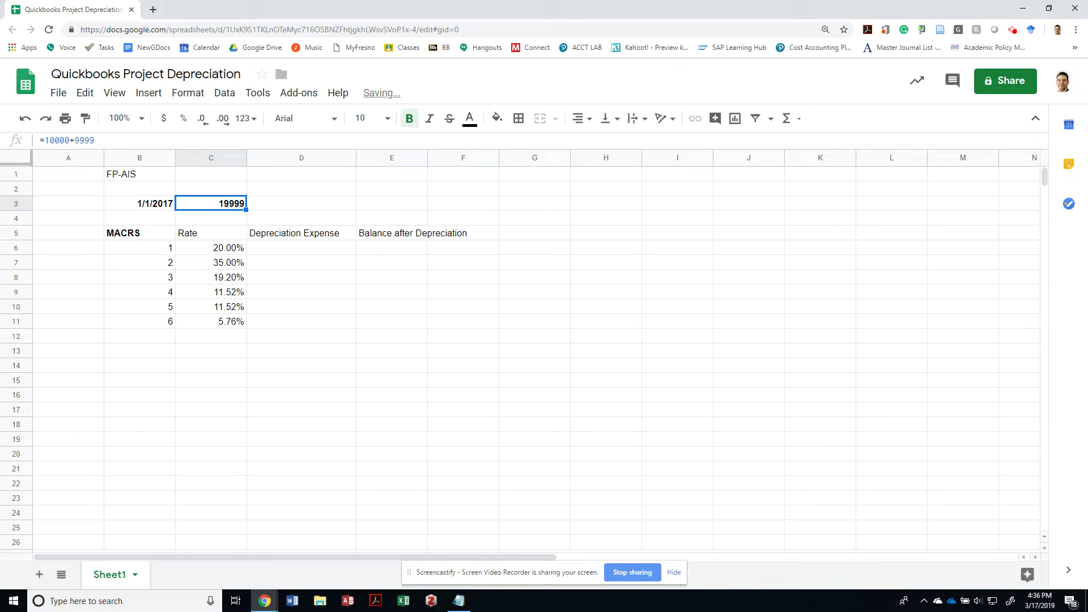
{"action": "left_click", "coordinate": [164, 118]}
{"action": "key", "text": "Down"}
{"action": "key", "text": "Down"}
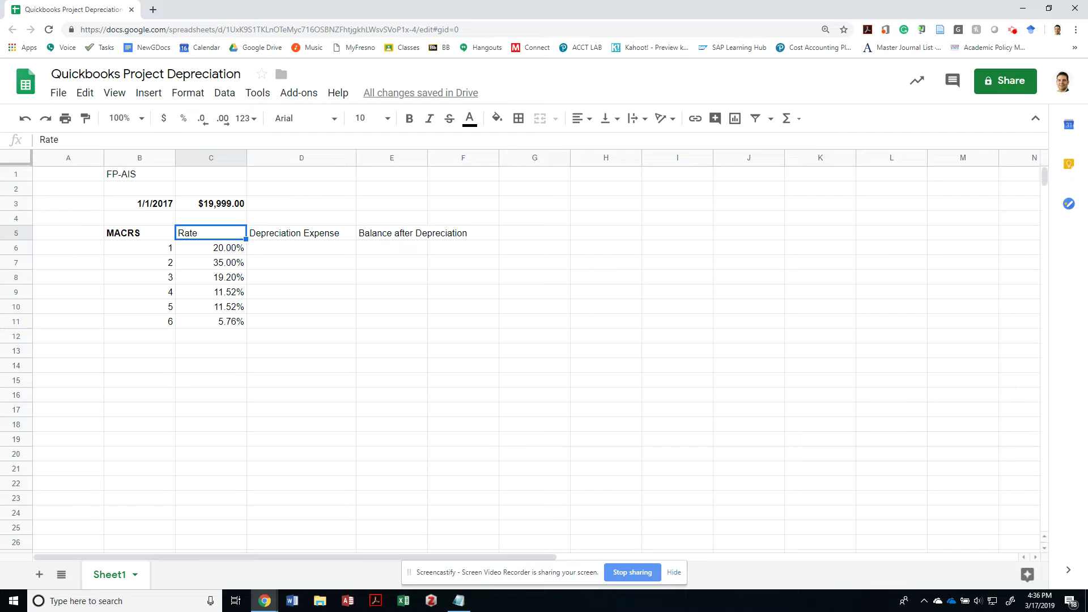
Enter 12/31/2017 in A6 and fill it down column A to row 11.
{"action": "left_click", "coordinate": [211, 248]}
{"action": "left_click", "coordinate": [68, 247]}
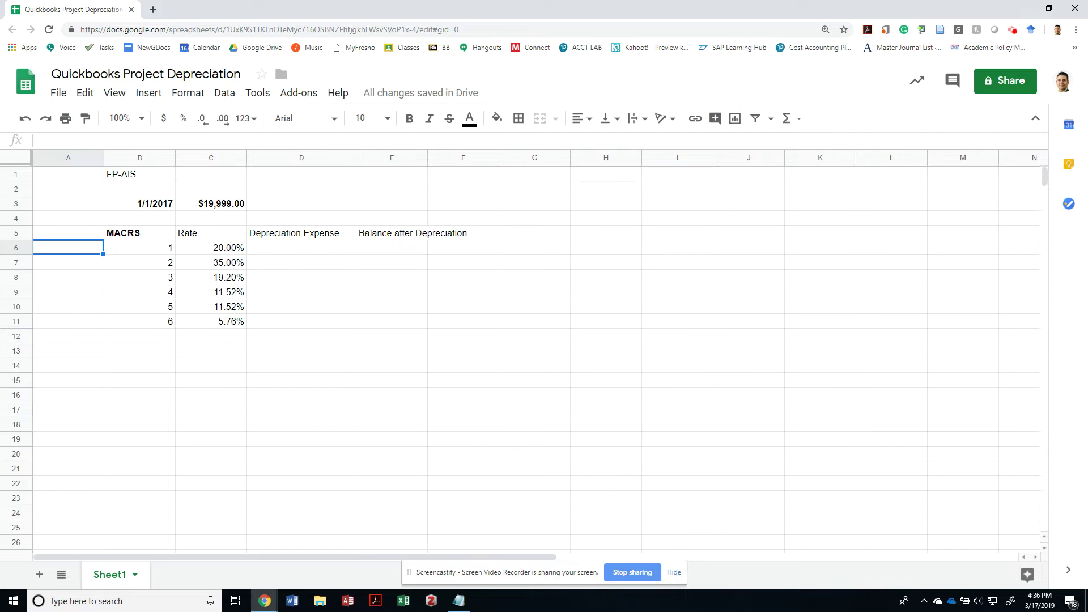
{"action": "type", "text": "12/31/2017"}
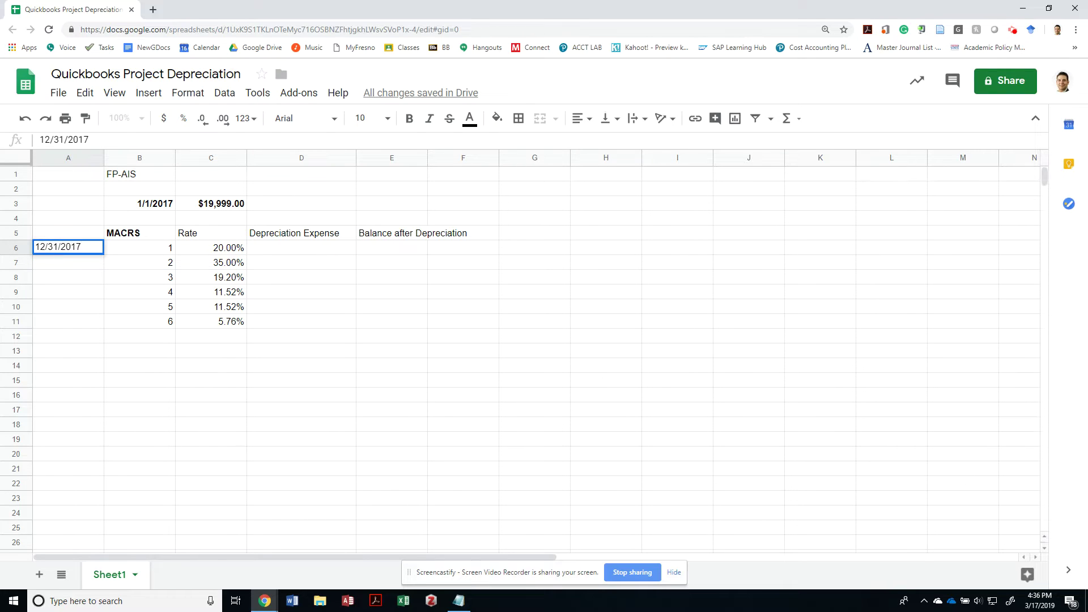
{"action": "key", "text": "Return"}
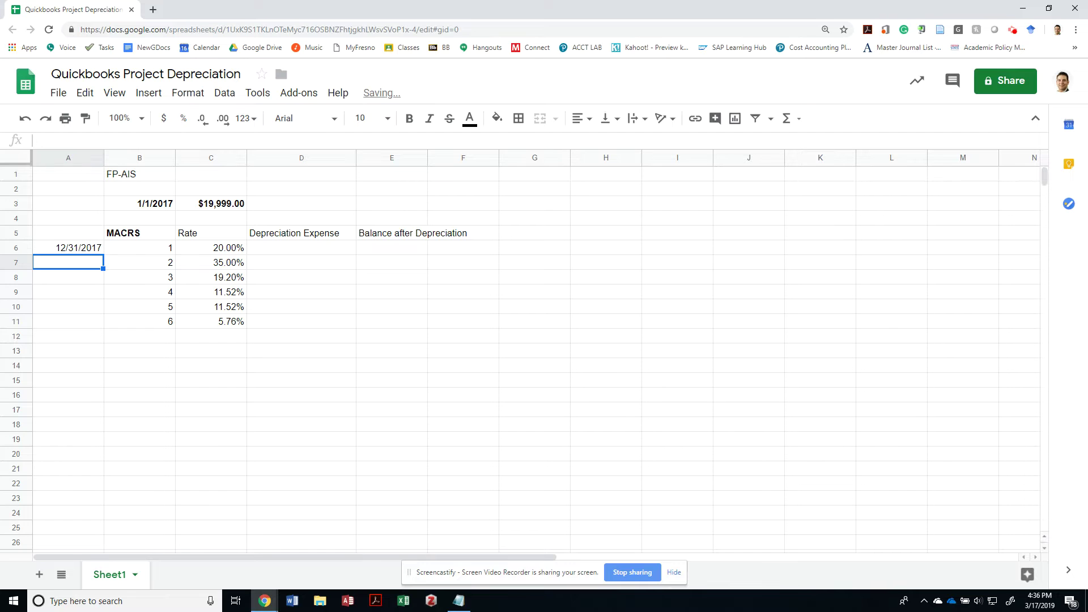
{"action": "key", "text": "Up"}
{"action": "key", "text": "Right"}
{"action": "key", "text": "Right"}
{"action": "key", "text": "Right"}
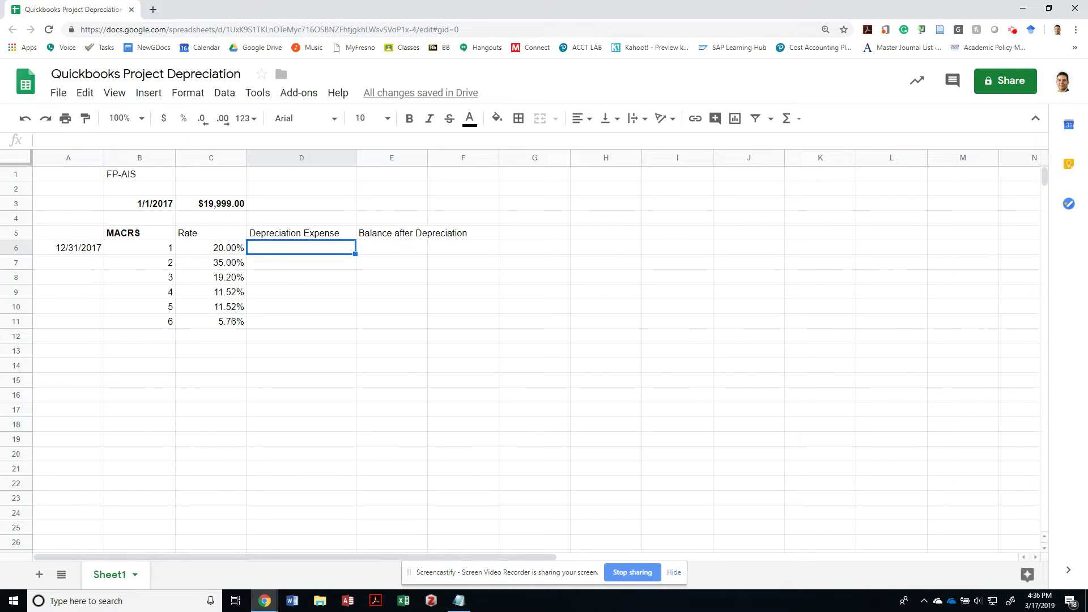
{"action": "key", "text": "Left"}
{"action": "key", "text": "Left"}
{"action": "key", "text": "Left"}
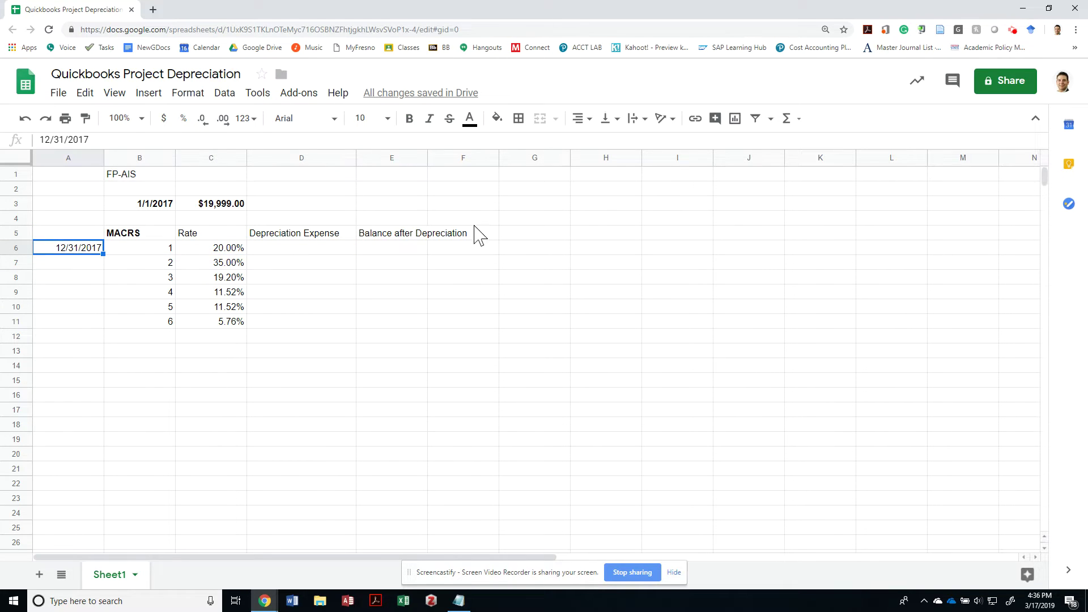
{"action": "left_click_drag", "start_coordinate": [103, 254], "coordinate": [99, 327]}
{"action": "left_click", "coordinate": [79, 264]}
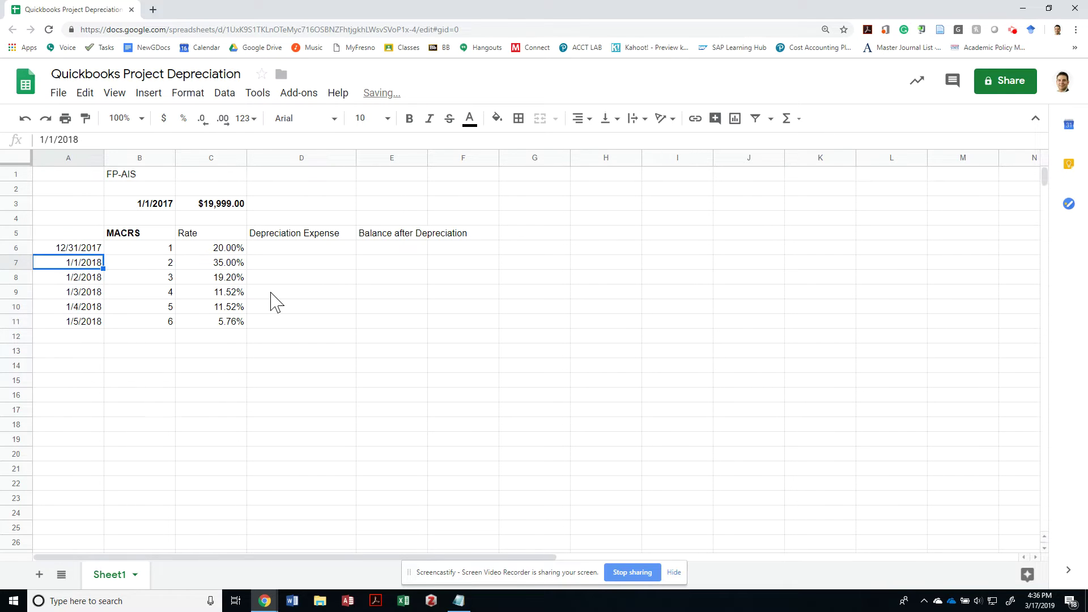
Overwrite A7:A11 with 12/31/2018, 12/31/2019, 12/31/2020, 12/31/2021 and 12/31/2022.
{"action": "type", "text": "12/31/2018"}
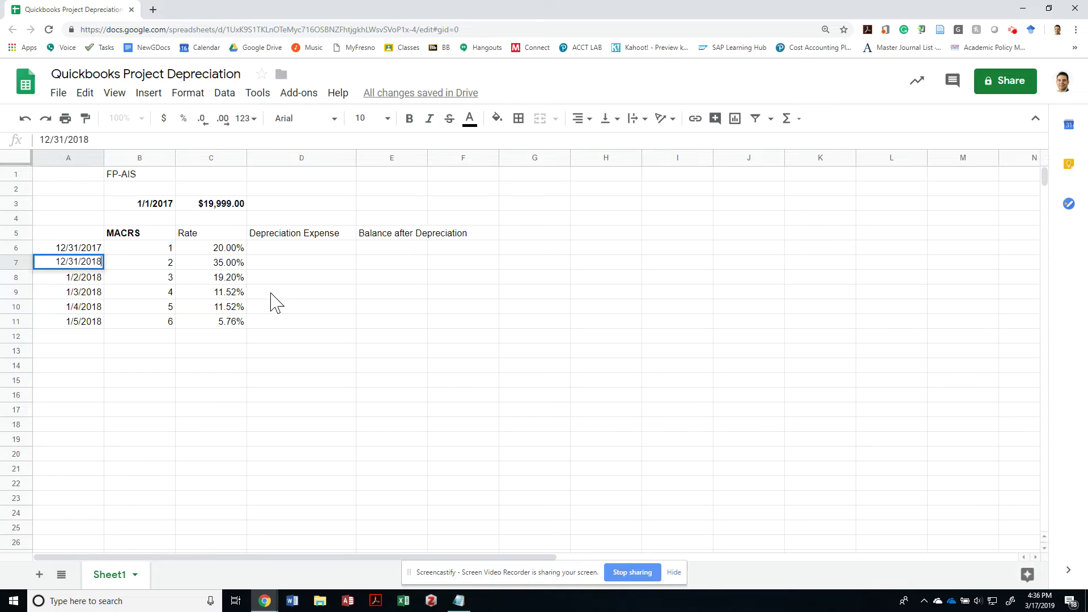
{"action": "key", "text": "Return"}
{"action": "type", "text": "12/31/2019"}
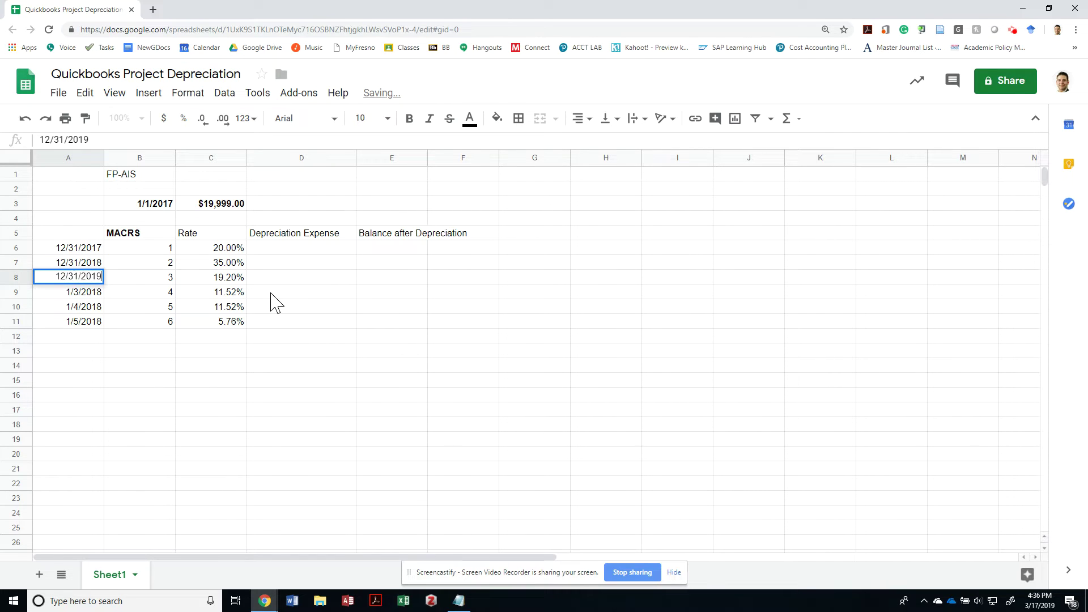
{"action": "key", "text": "Return"}
{"action": "type", "text": "12/31/2020"}
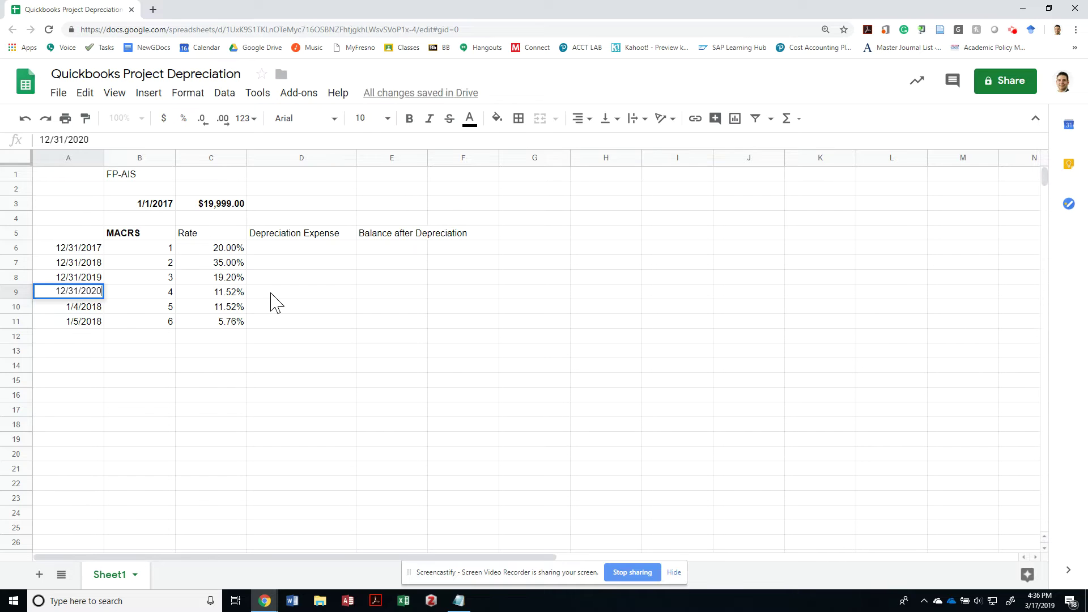
{"action": "key", "text": "Return"}
{"action": "type", "text": "12/31/201"}
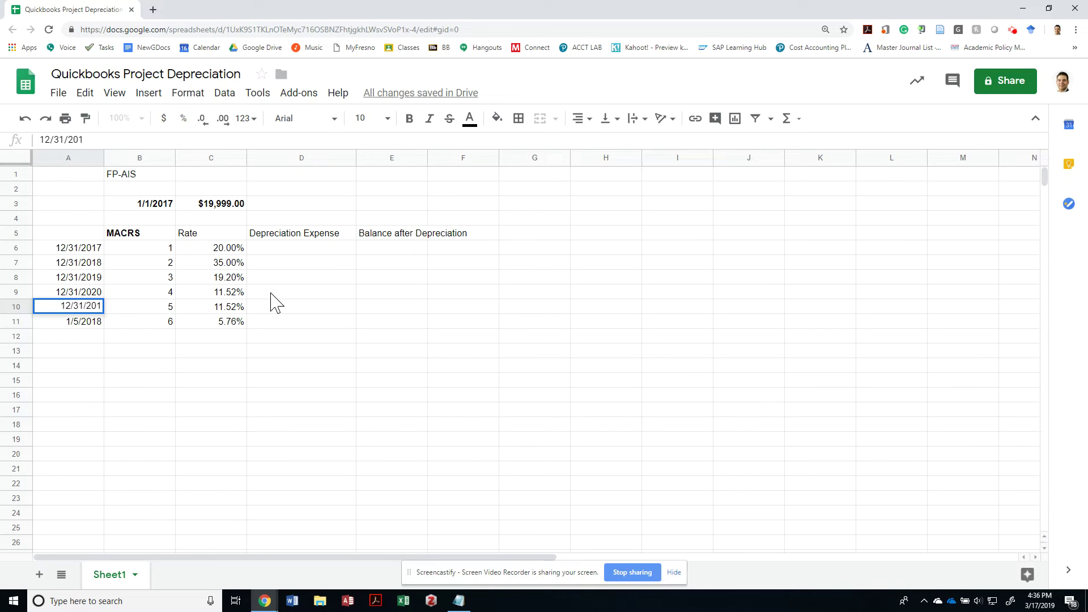
{"action": "type", "text": "1"}
{"action": "key", "text": "Return"}
{"action": "type", "text": "12/31/20"}
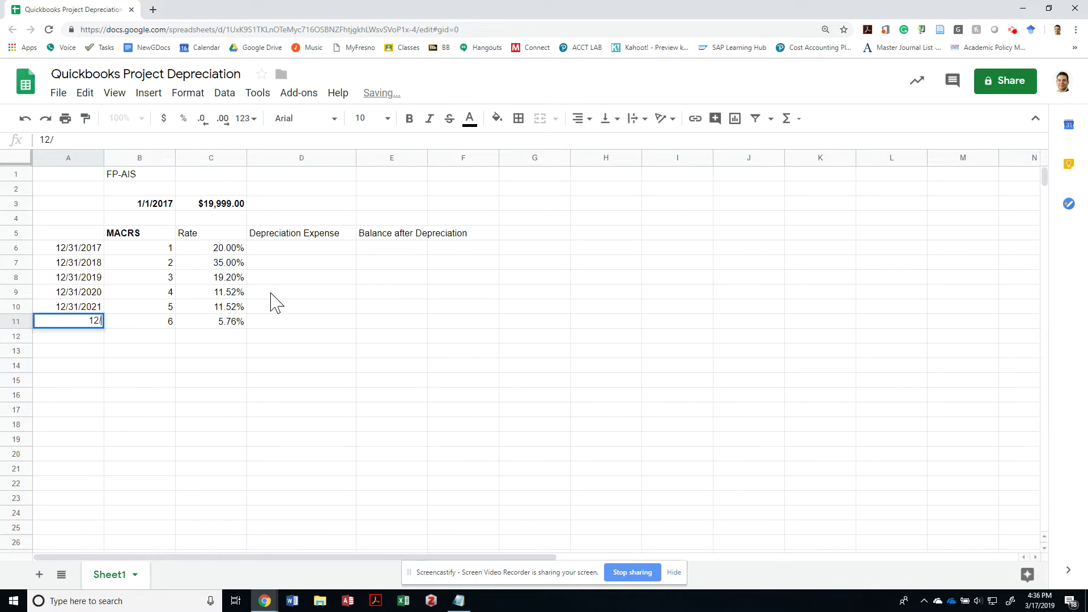
{"action": "type", "text": "22"}
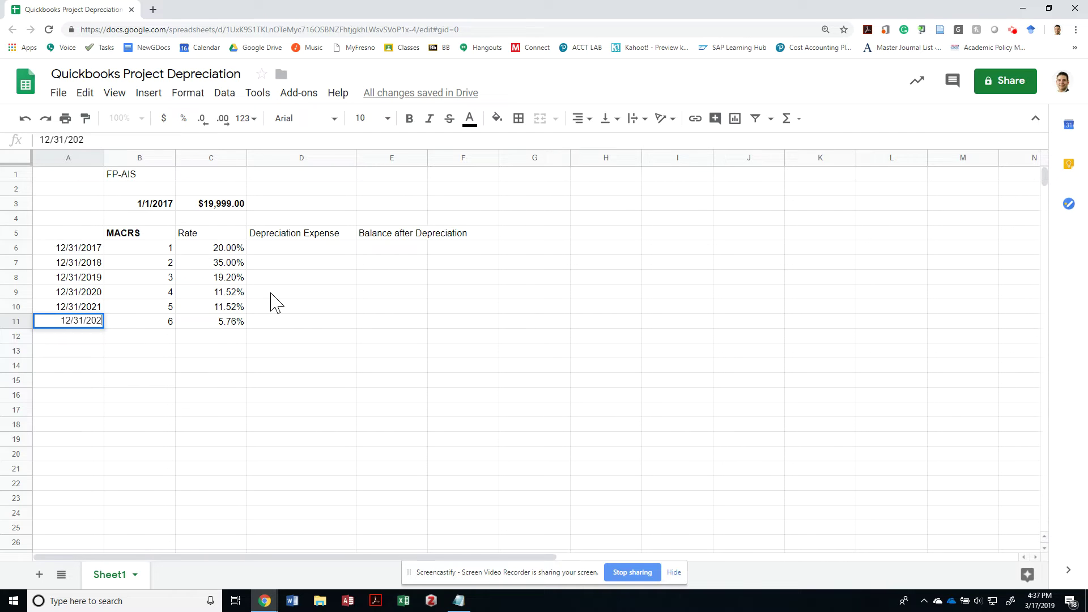
{"action": "key", "text": "Return"}
{"action": "key", "text": "Up"}
{"action": "key", "text": "Right"}
{"action": "key", "text": "Right"}
{"action": "key", "text": "Right"}
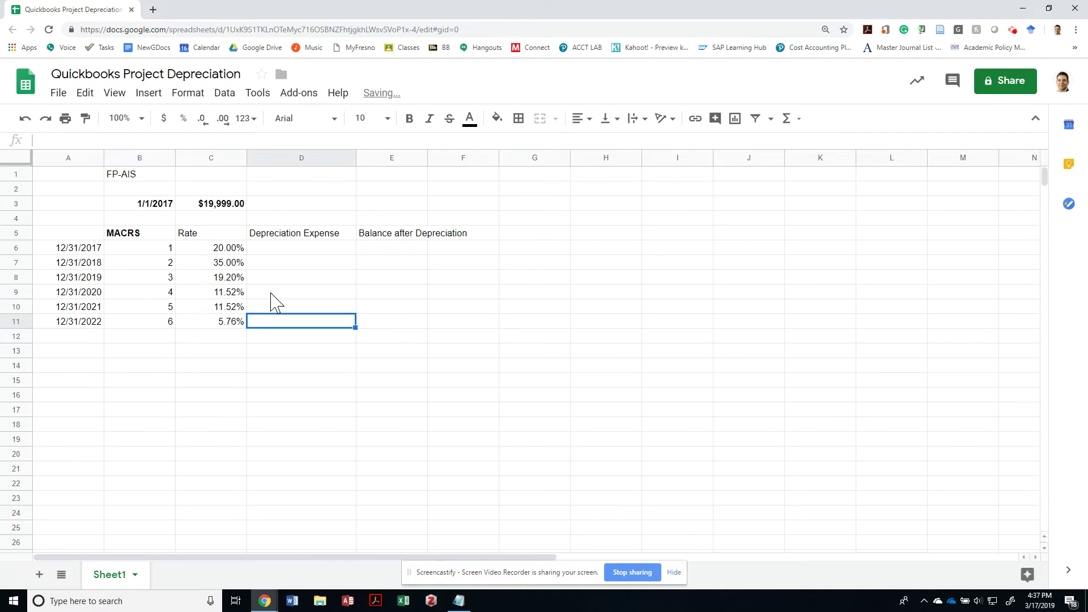
Bold the Rate, Depreciation Expense and Balance headers in C5:E5.
{"action": "key", "text": "Up"}
{"action": "key", "text": "Up"}
{"action": "key", "text": "Up"}
{"action": "key", "text": "Up"}
{"action": "key", "text": "Up"}
{"action": "key", "text": "Up"}
{"action": "key", "text": "Down"}
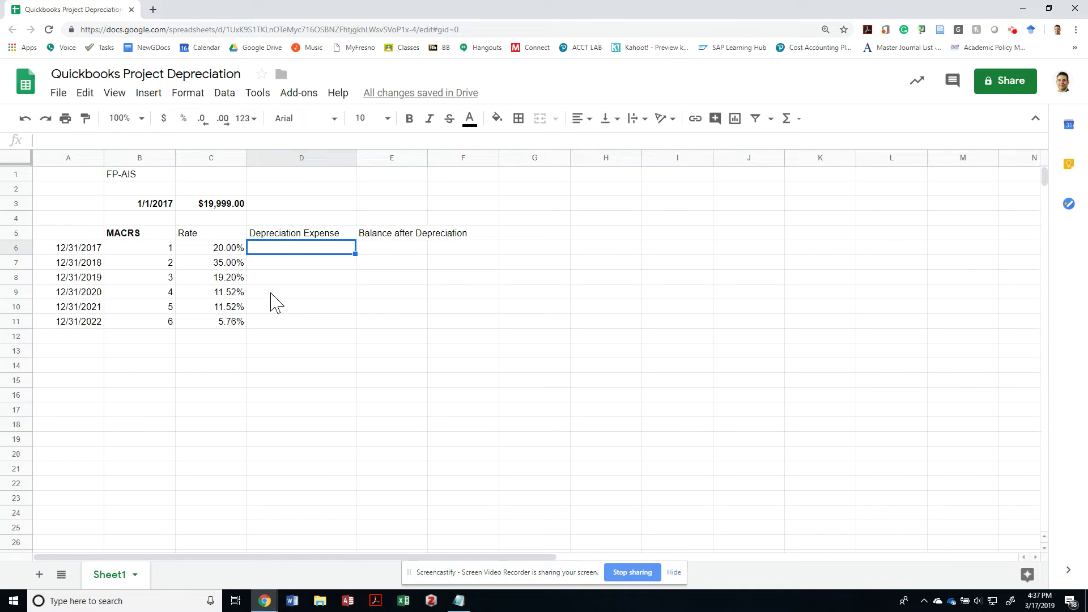
{"action": "key", "text": "Up"}
{"action": "key", "text": "Left"}
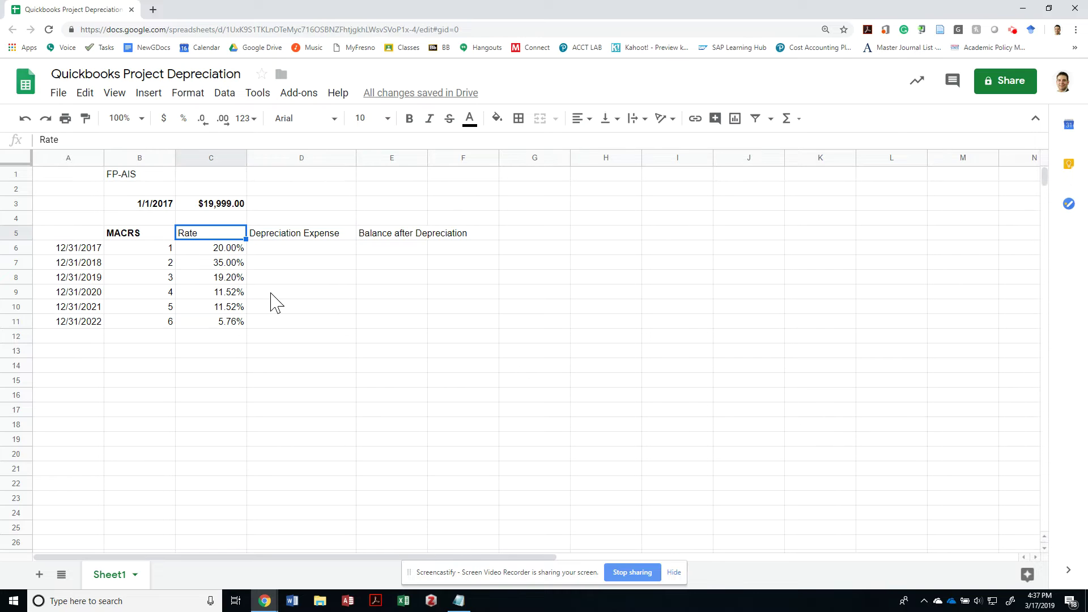
{"action": "key", "text": "shift+Right"}
{"action": "key", "text": "shift+Right"}
{"action": "key", "text": "ctrl+b"}
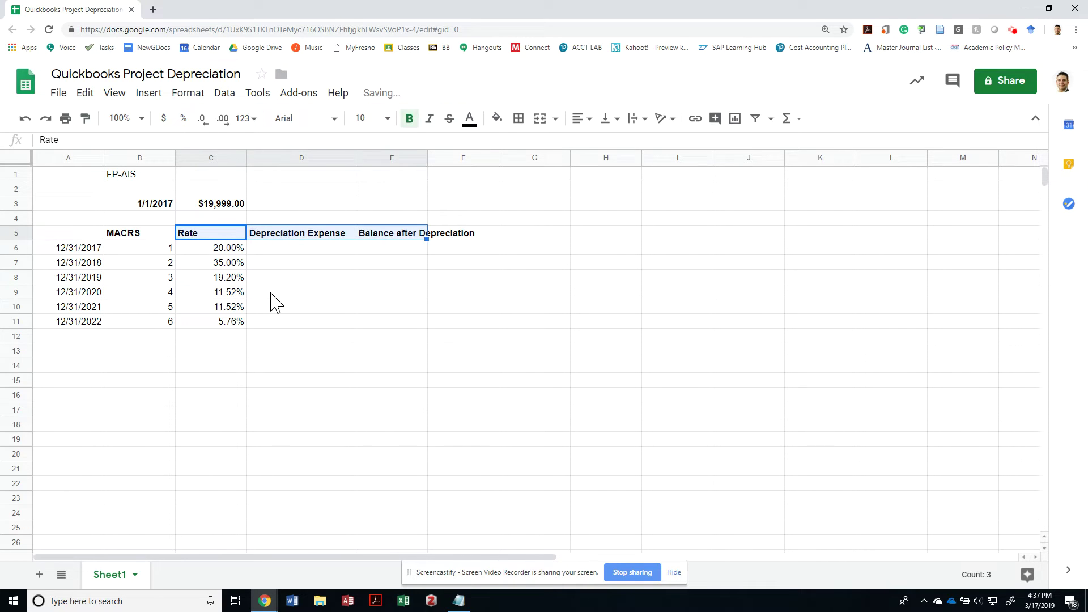
{"action": "key", "text": "Down"}
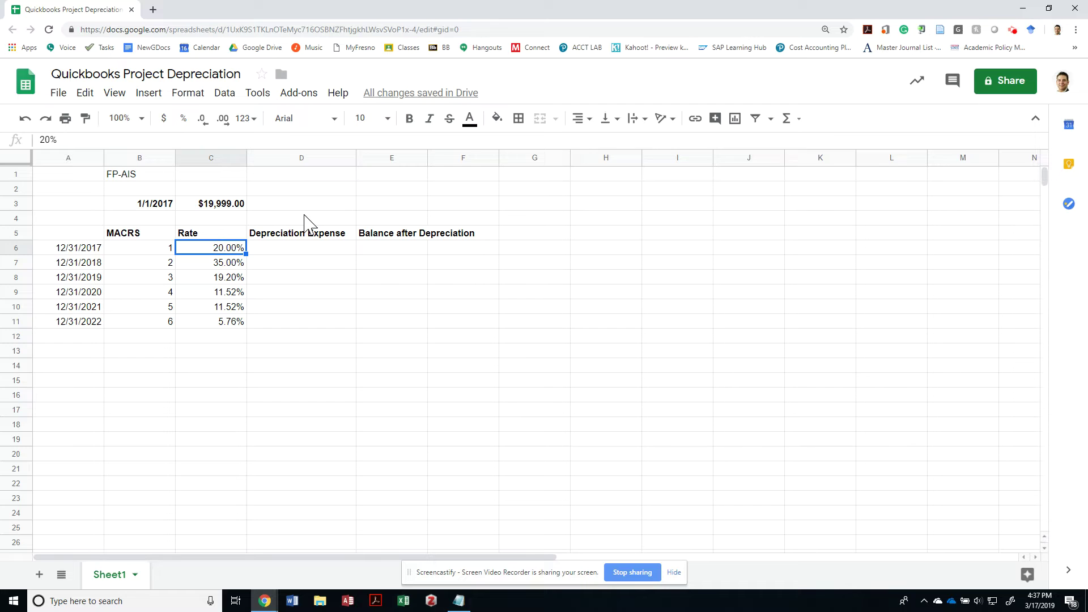
Enter =$C$3*C6 in D6 for 2017 depreciation of $3,999.80.
{"action": "left_click", "coordinate": [347, 250]}
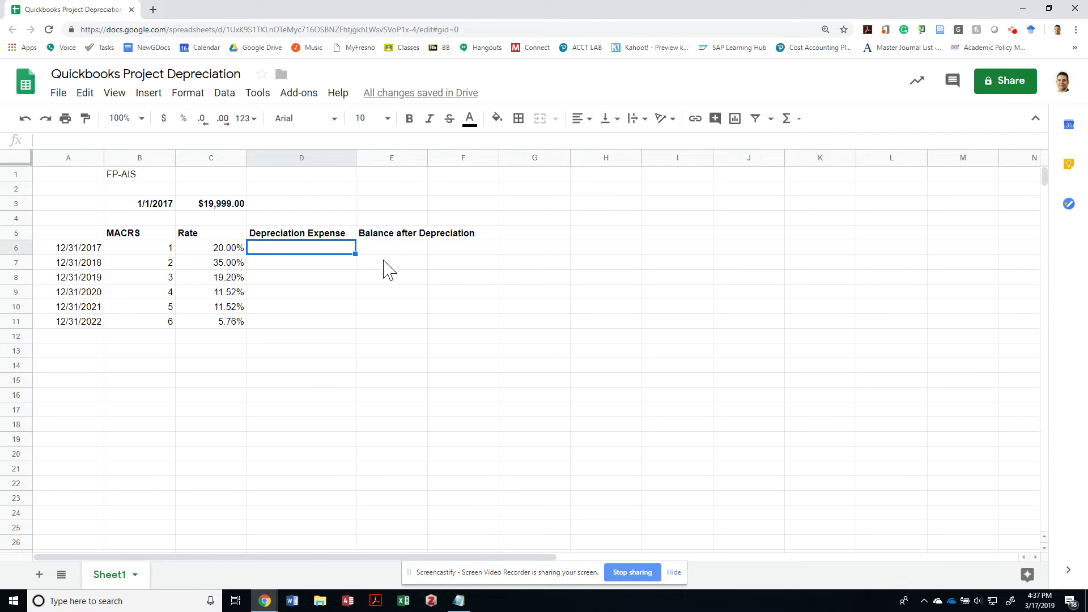
{"action": "type", "text": "="}
{"action": "key", "text": "Up"}
{"action": "key", "text": "Up"}
{"action": "key", "text": "Up"}
{"action": "key", "text": "Left"}
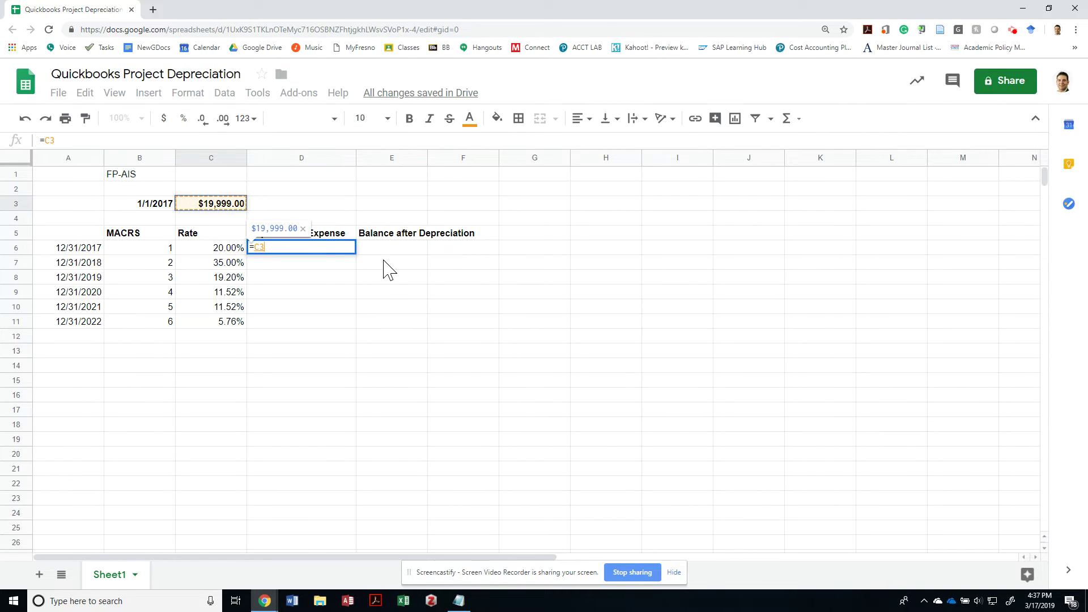
{"action": "key", "text": "F4"}
{"action": "type", "text": "*"}
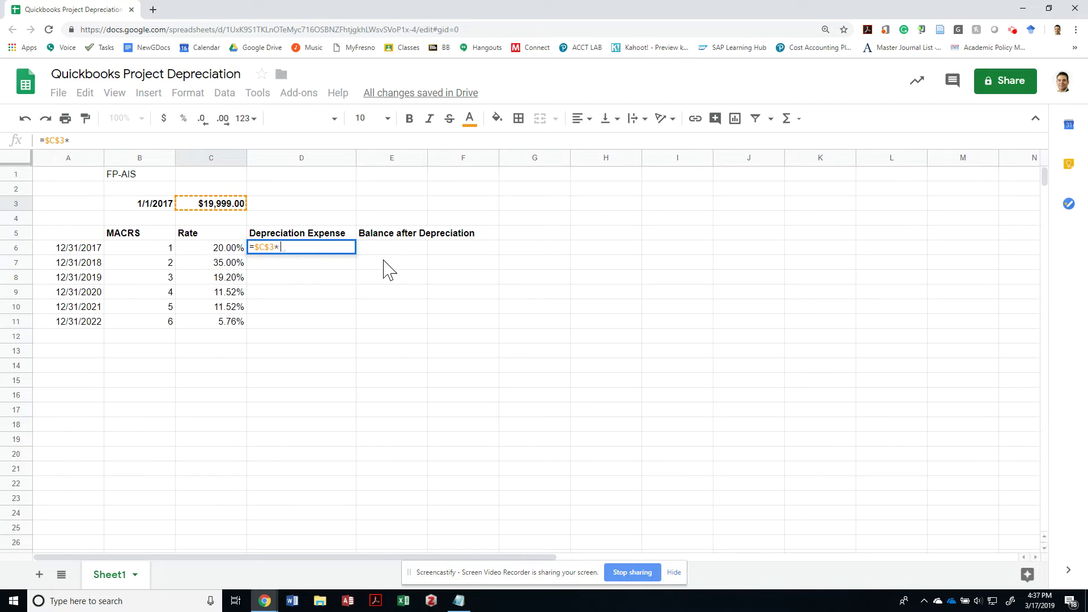
{"action": "left_click", "coordinate": [235, 250]}
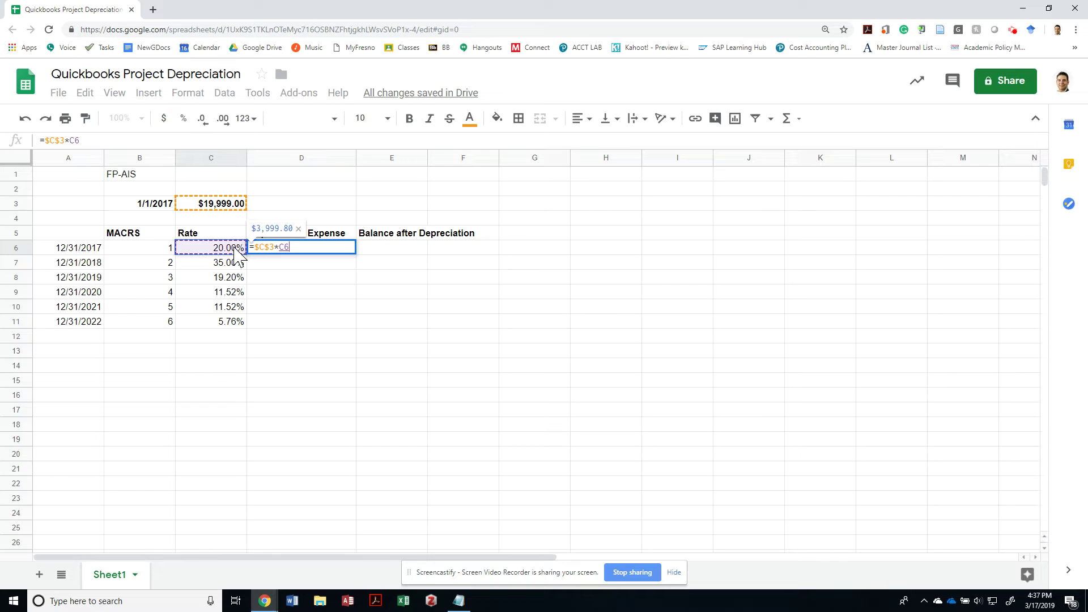
{"action": "key", "text": "Return"}
Enter =C3-D6 in E6 for a $15,999.20 balance and widen column E.
{"action": "key", "text": "Up"}
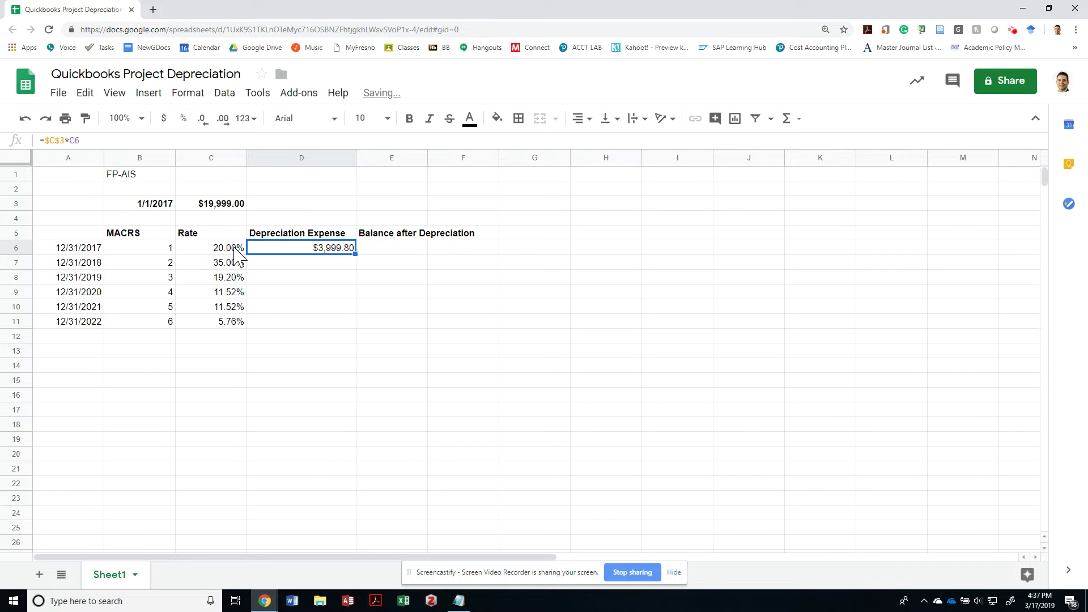
{"action": "key", "text": "Right"}
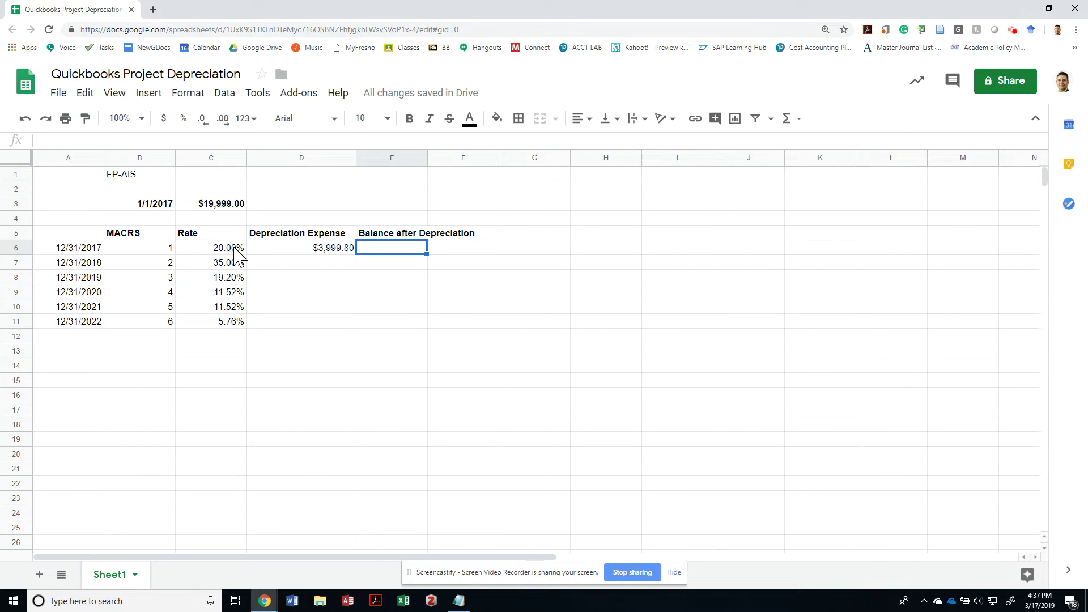
{"action": "type", "text": "+"}
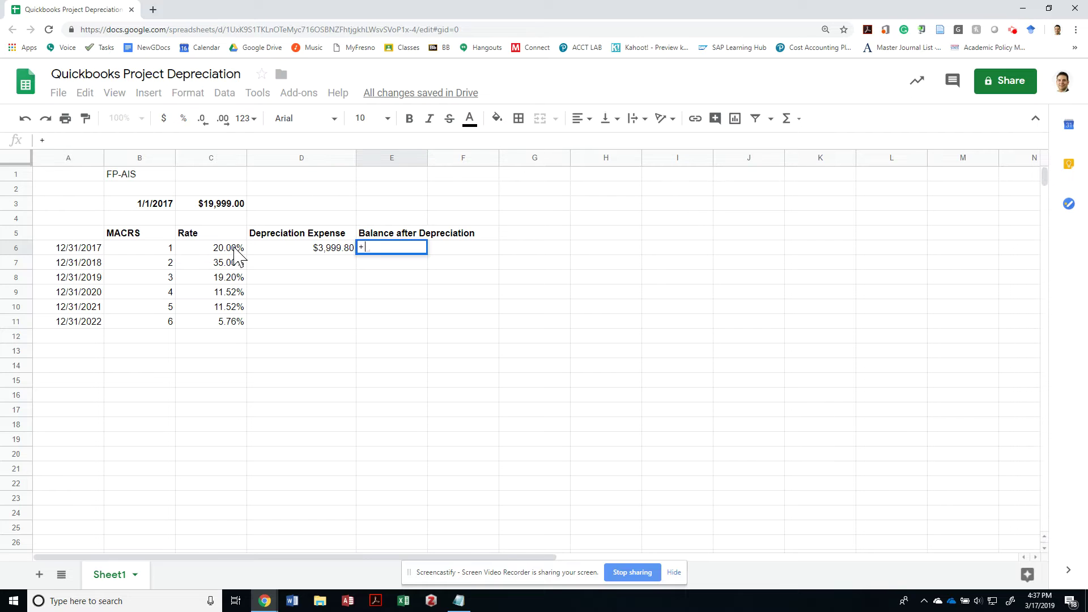
{"action": "key", "text": "Left"}
{"action": "key", "text": "Left"}
{"action": "key", "text": "Up"}
{"action": "key", "text": "Up"}
{"action": "key", "text": "Up"}
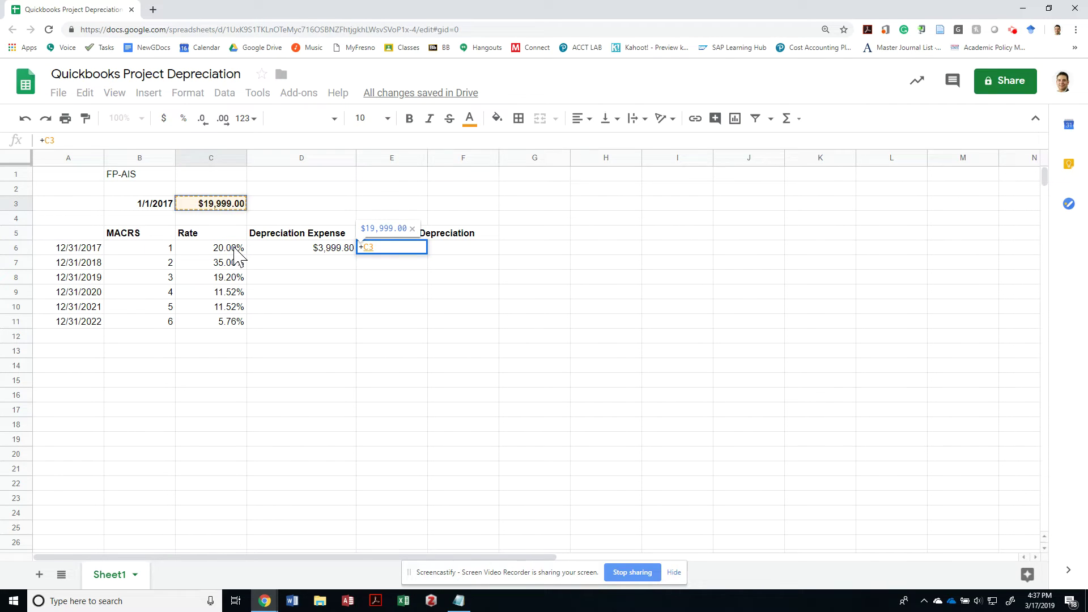
{"action": "type", "text": "-"}
{"action": "key", "text": "Left"}
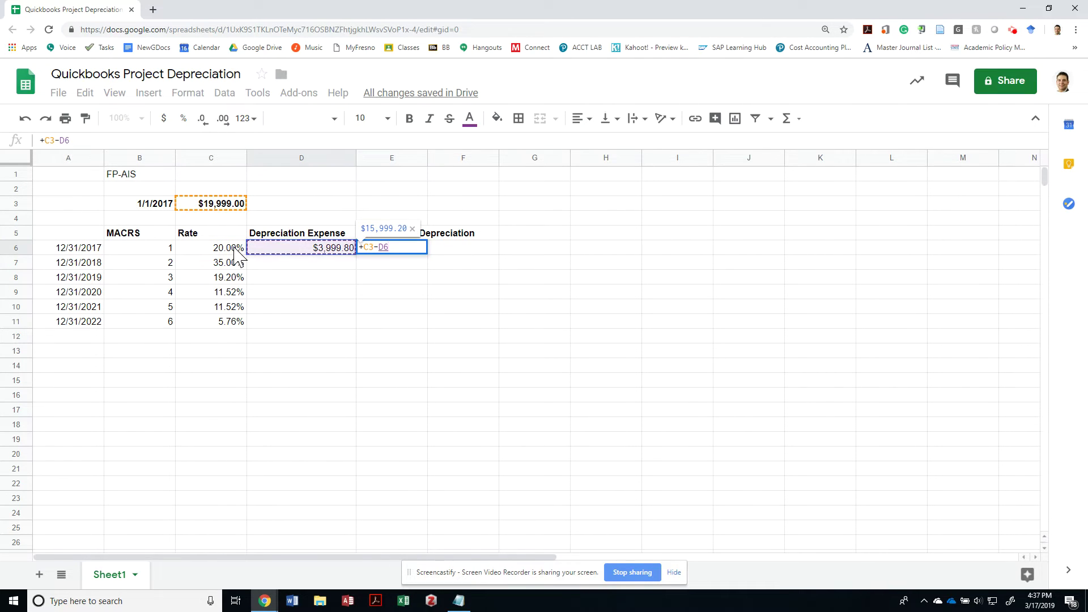
{"action": "key", "text": "Return"}
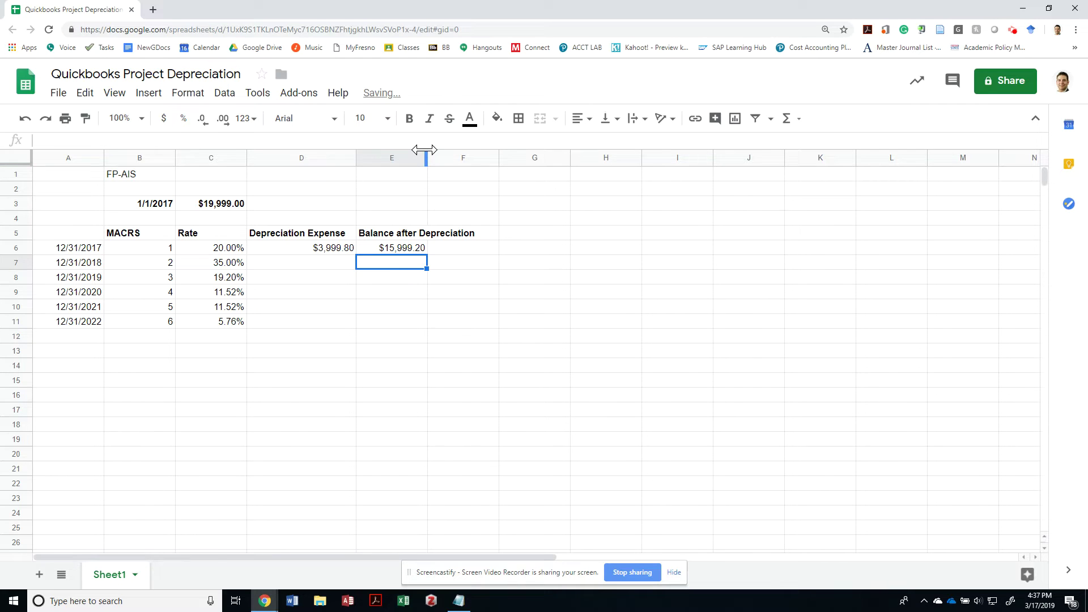
{"action": "left_click_drag", "start_coordinate": [425, 149], "coordinate": [456, 151]}
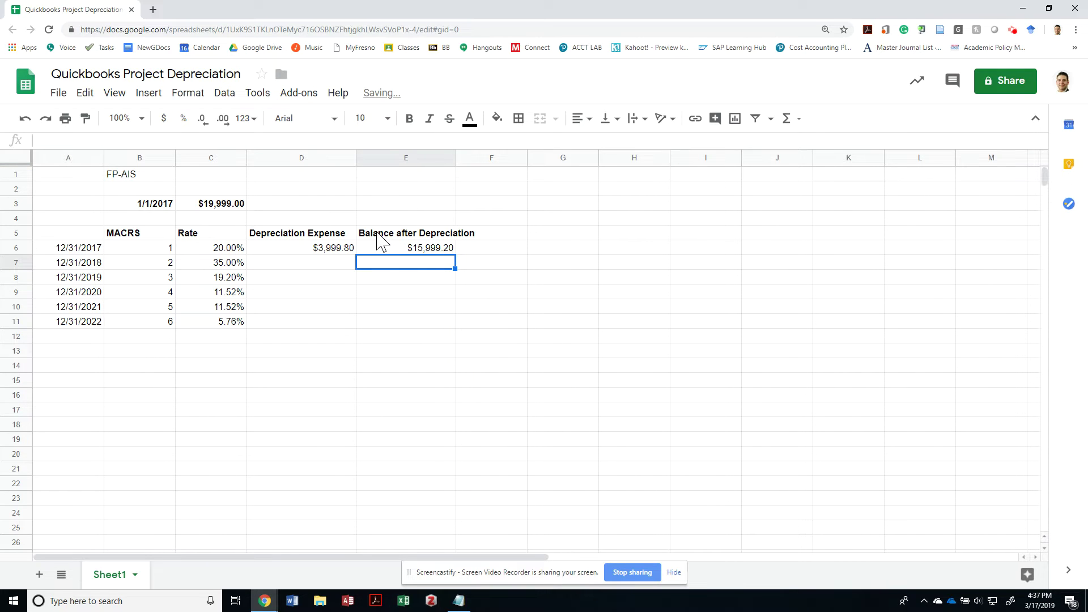
{"action": "left_click", "coordinate": [431, 248]}
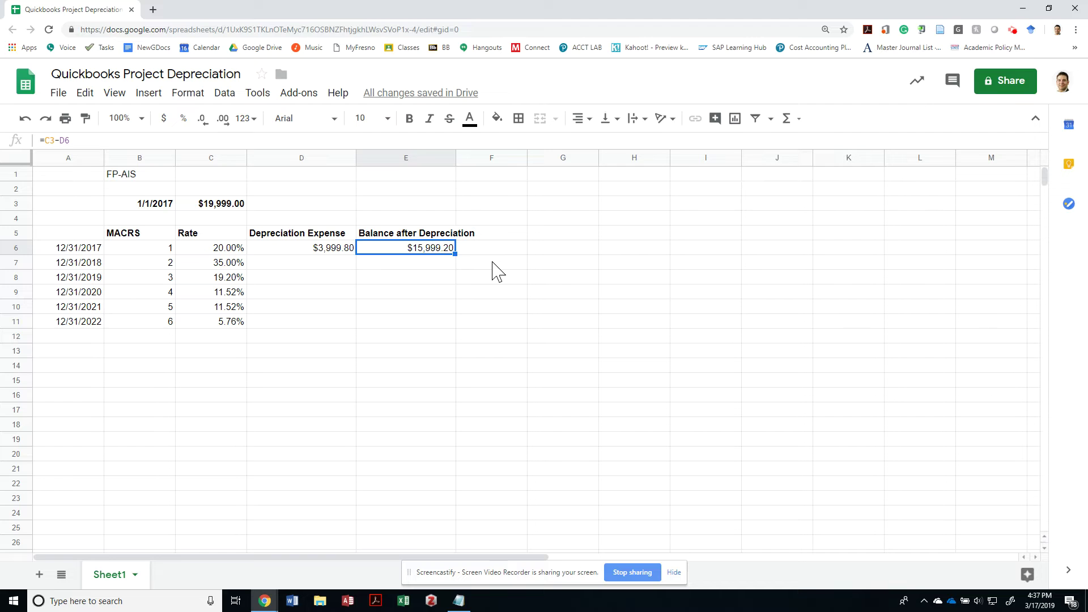
{"action": "left_click", "coordinate": [333, 264]}
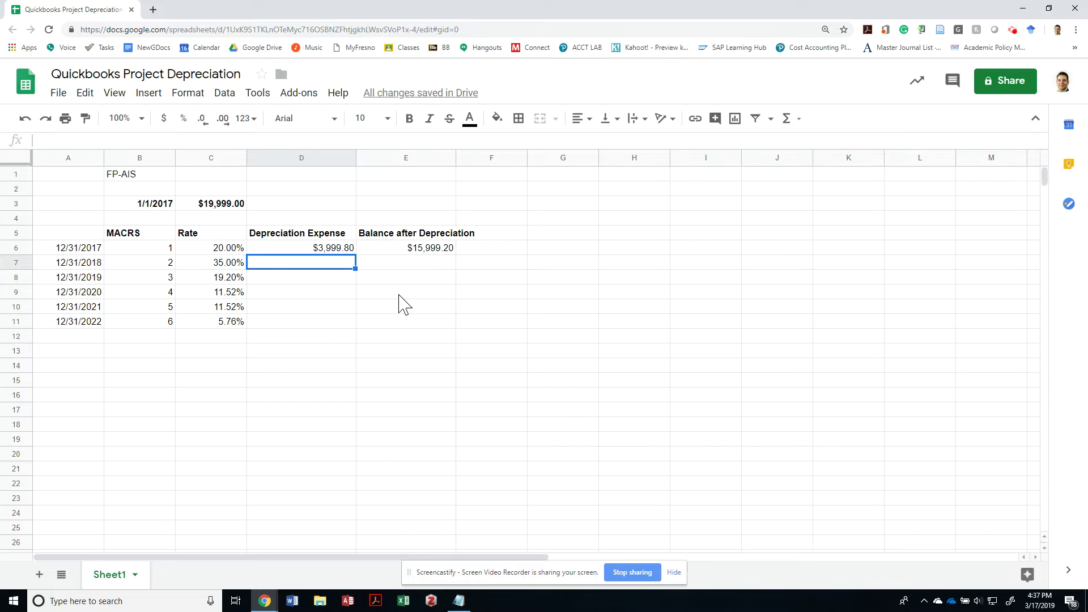
Start a cost-times-rate formula in D7, then cancel it.
{"action": "key", "text": "Left"}
{"action": "key", "text": "Up"}
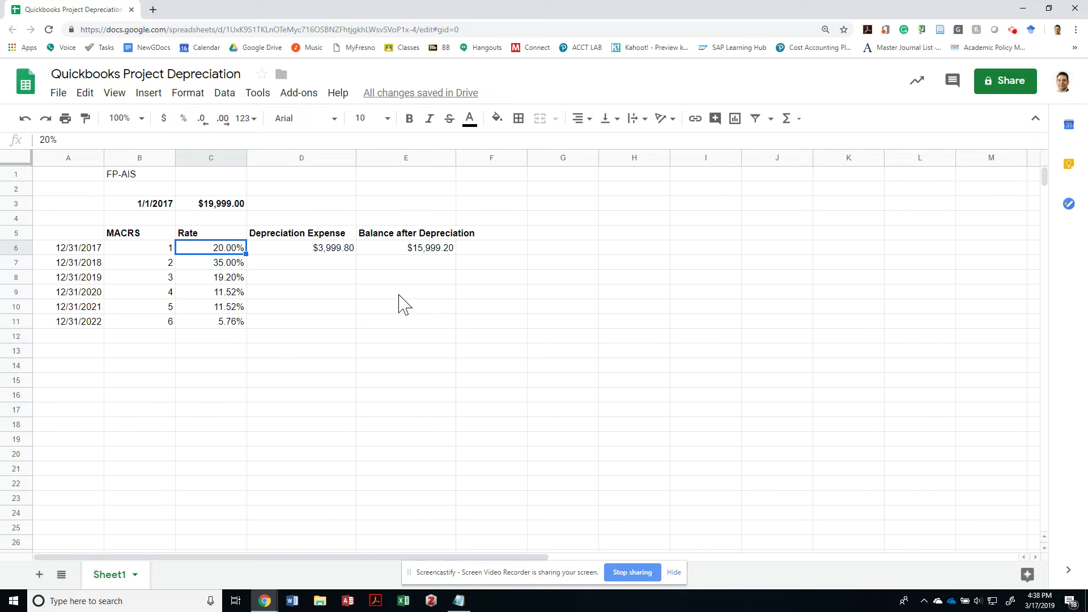
{"action": "key", "text": "ctrl+shift+Down"}
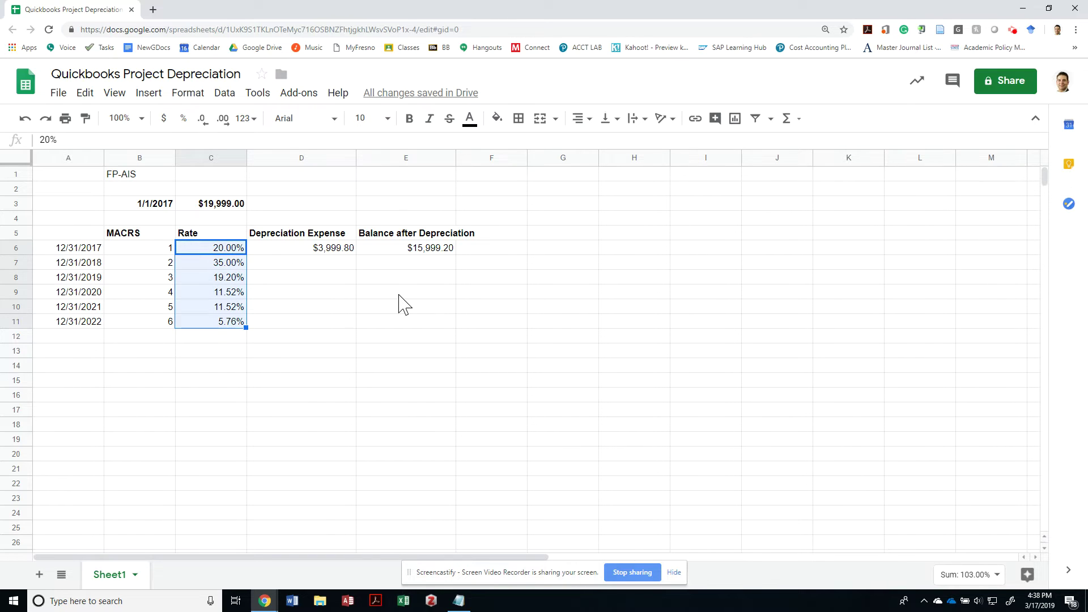
{"action": "key", "text": "Right"}
{"action": "key", "text": "Down"}
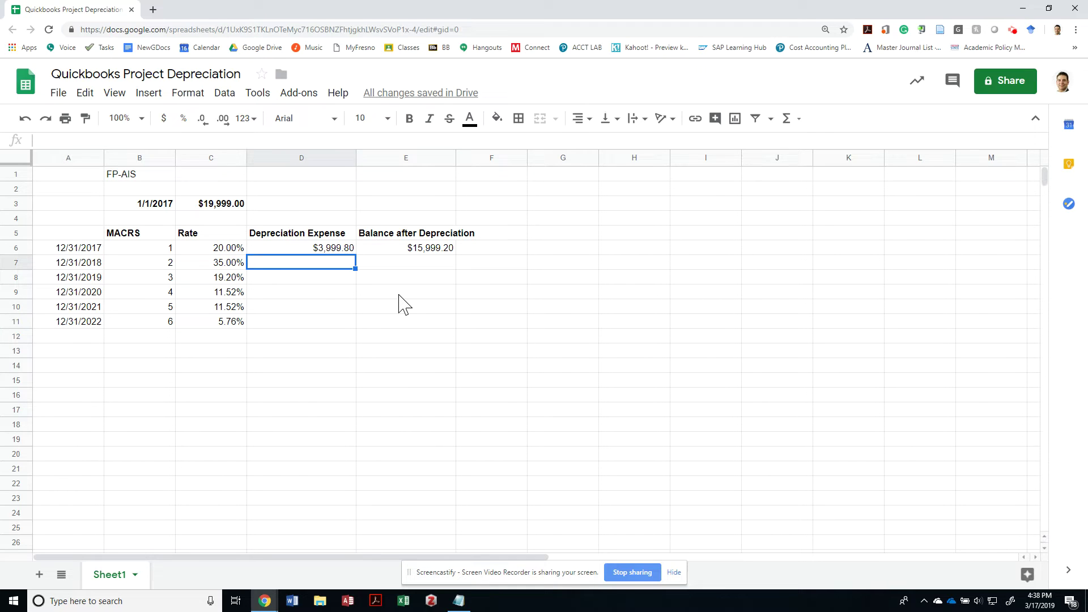
{"action": "type", "text": "+"}
{"action": "key", "text": "Up"}
{"action": "key", "text": "Left"}
{"action": "key", "text": "Up"}
{"action": "key", "text": "Up"}
{"action": "key", "text": "Up"}
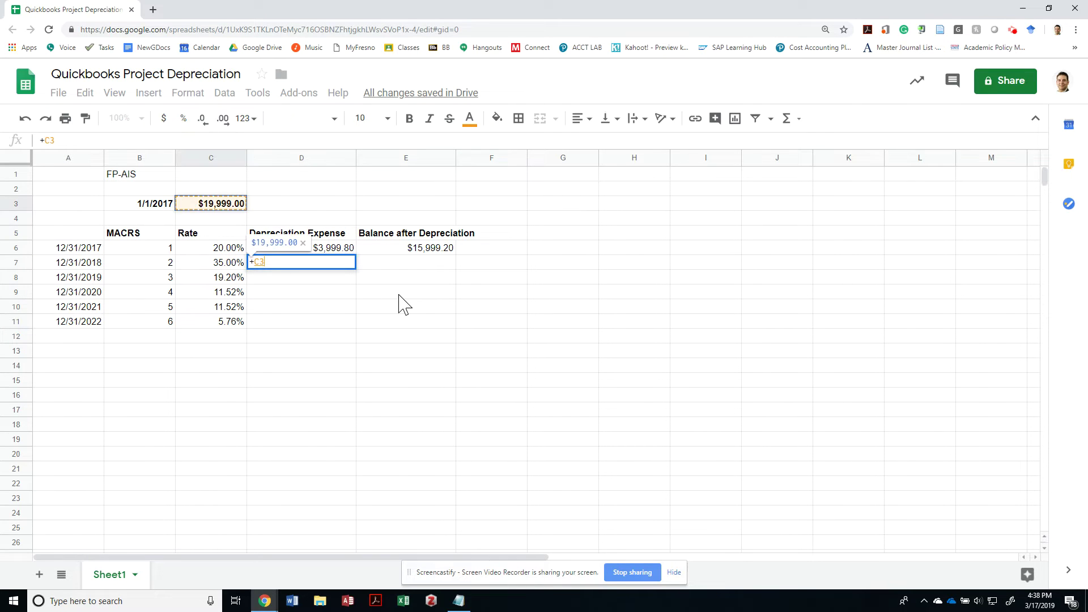
{"action": "type", "text": "*"}
{"action": "key", "text": "Escape"}
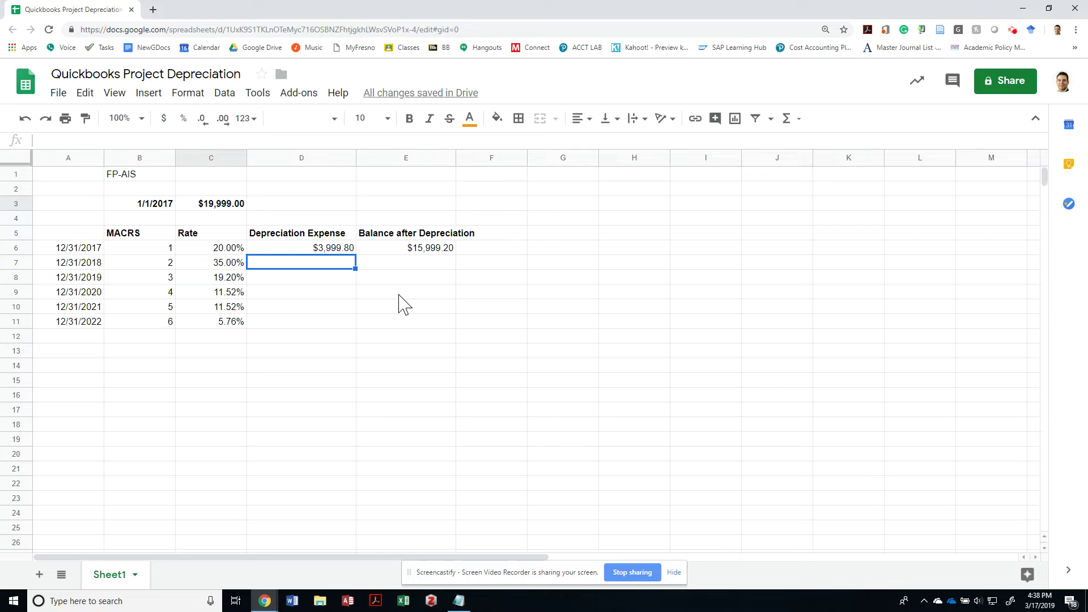
Copy the D6 formula into D7:D11, giving $6,999.65, $3,839.81, $2,303.88, $2,303.88, $1,151.94.
{"action": "key", "text": "Up"}
{"action": "key", "text": "ctrl+c"}
{"action": "key", "text": "Down"}
{"action": "key", "text": "ctrl+v"}
{"action": "key", "text": "shift+Down"}
{"action": "key", "text": "shift+Down"}
{"action": "key", "text": "shift+Down"}
{"action": "key", "text": "shift+Down"}
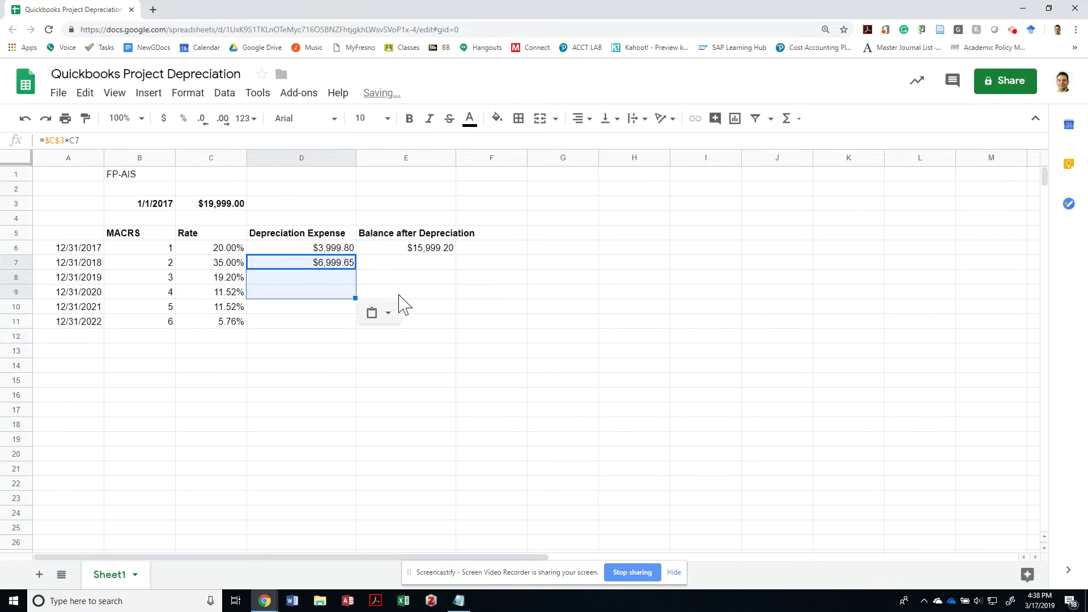
{"action": "key", "text": "ctrl+v"}
{"action": "key", "text": "Down"}
{"action": "key", "text": "Down"}
{"action": "key", "text": "Down"}
{"action": "key", "text": "Down"}
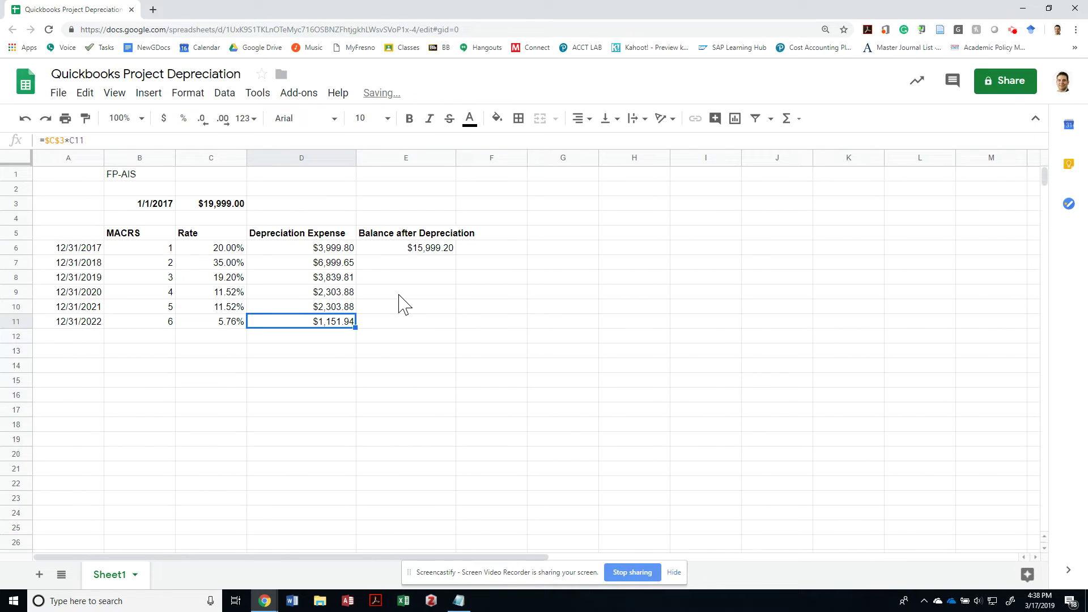
{"action": "key", "text": "Up"}
{"action": "key", "text": "Up"}
{"action": "key", "text": "Up"}
{"action": "key", "text": "Up"}
{"action": "key", "text": "Up"}
{"action": "key", "text": "Up"}
{"action": "key", "text": "Down"}
{"action": "key", "text": "ctrl+shift+Down"}
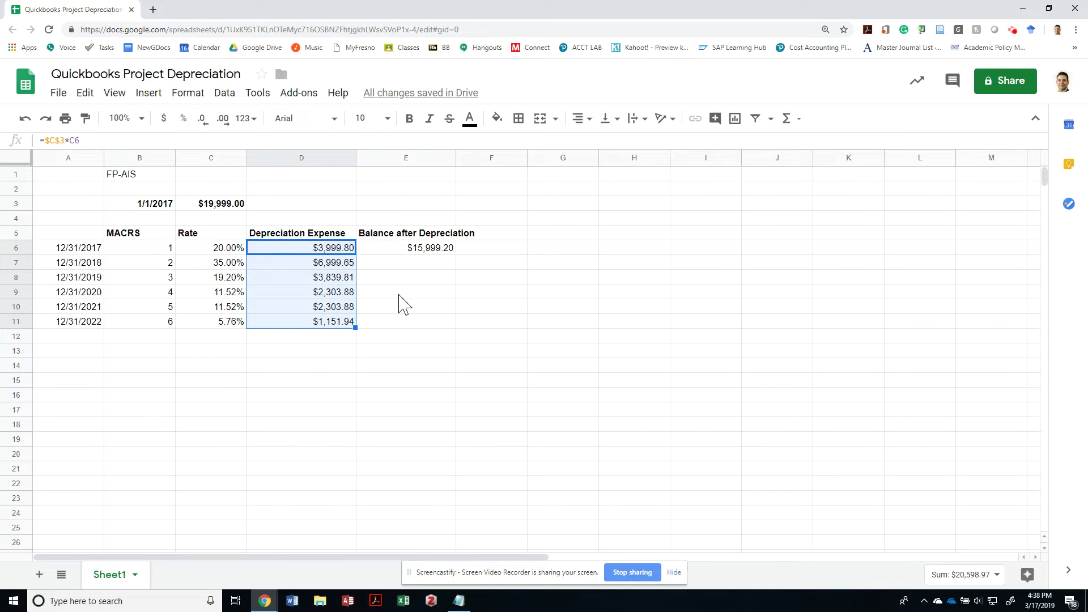
{"action": "key", "text": "Down"}
{"action": "key", "text": "Down"}
{"action": "key", "text": "Down"}
{"action": "key", "text": "Down"}
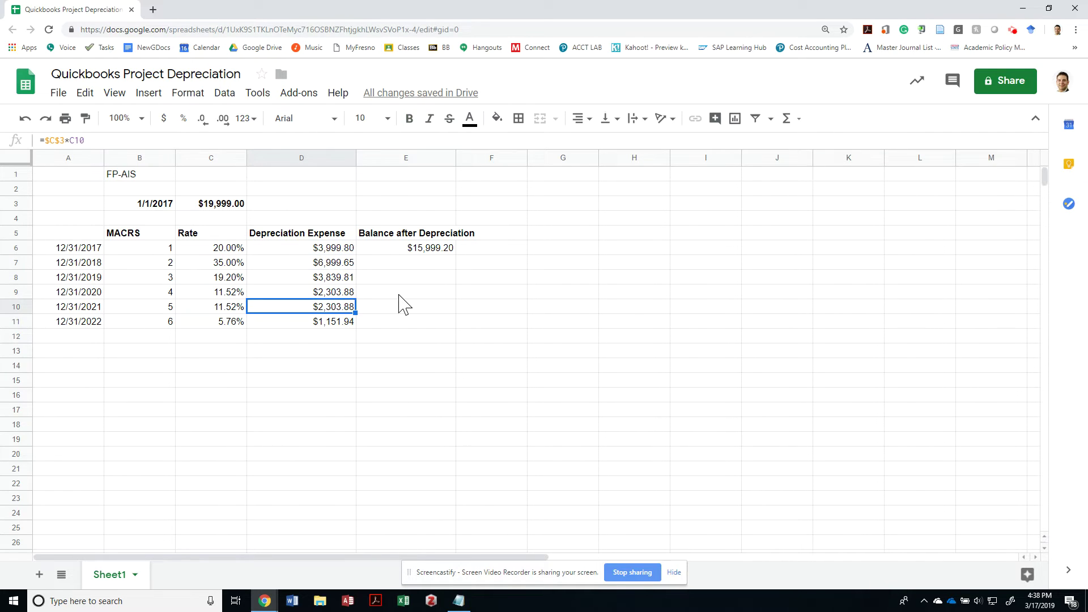
{"action": "key", "text": "shift+Up"}
{"action": "key", "text": "shift+Up"}
{"action": "key", "text": "shift+Up"}
{"action": "key", "text": "shift+Up"}
{"action": "key", "text": "Down"}
{"action": "key", "text": "Down"}
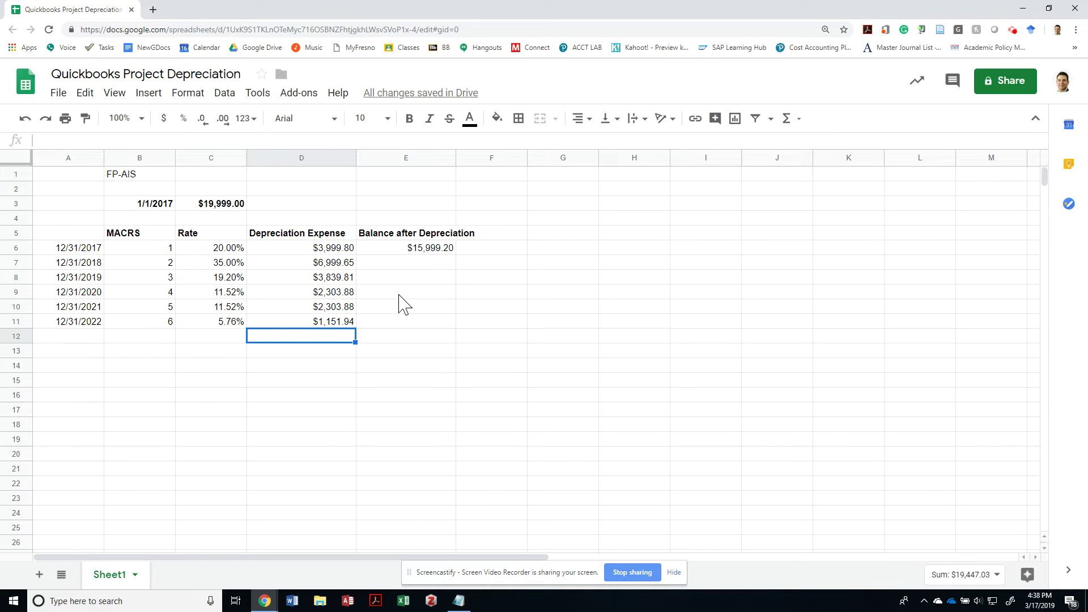
{"action": "key", "text": "Up"}
{"action": "key", "text": "Up"}
{"action": "key", "text": "Up"}
{"action": "key", "text": "Up"}
{"action": "key", "text": "Up"}
{"action": "key", "text": "Right"}
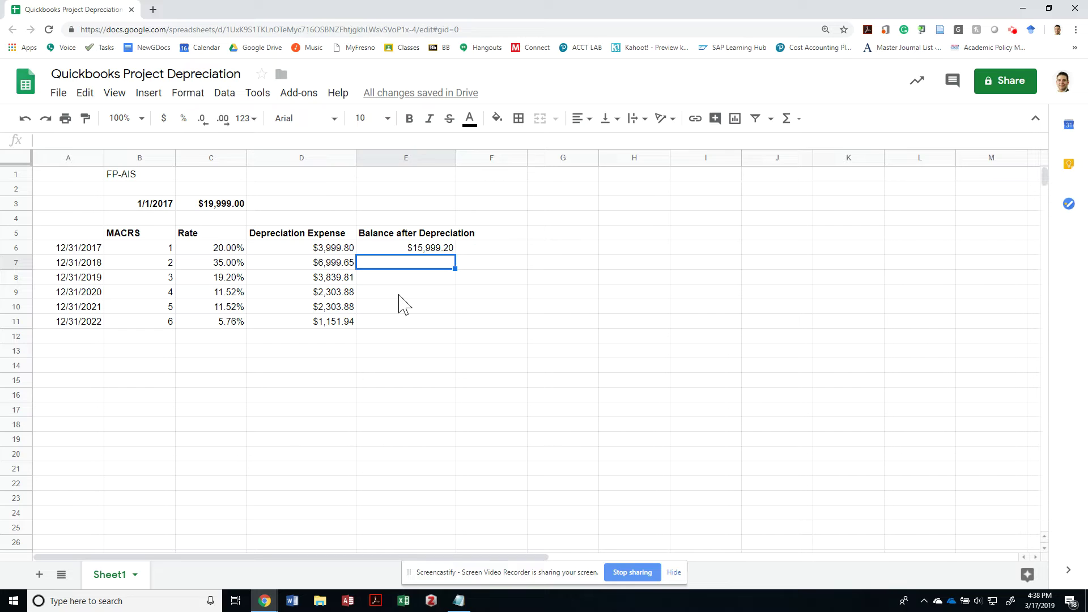
Enter =E6-D7 in E7 and copy it down through E10 for 2018–2021 balances.
{"action": "type", "text": "+"}
{"action": "key", "text": "Up"}
{"action": "type", "text": "-"}
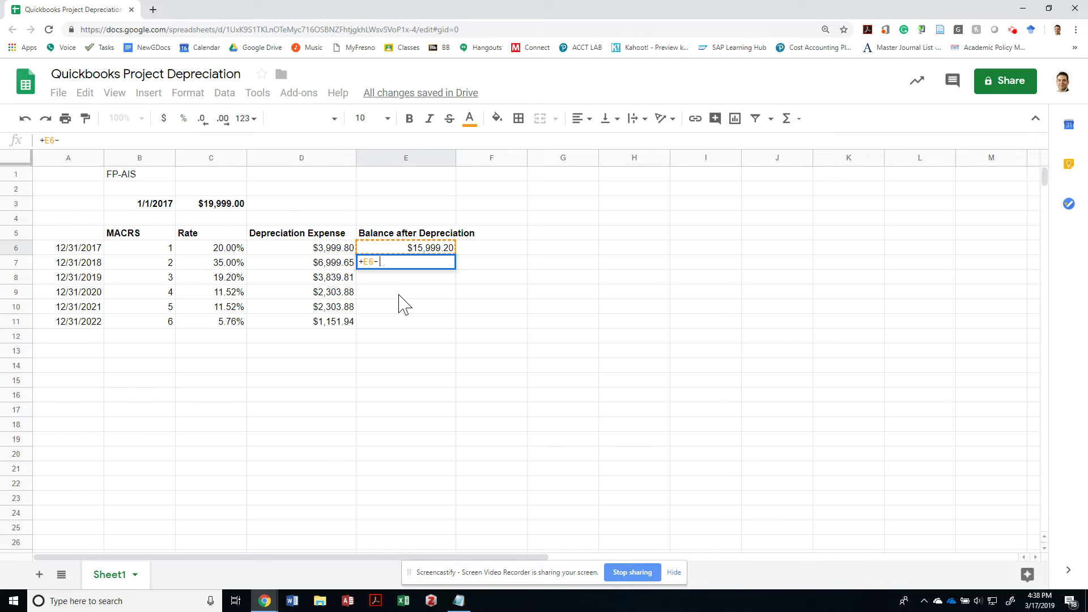
{"action": "key", "text": "Left"}
{"action": "key", "text": "Return"}
{"action": "key", "text": "Up"}
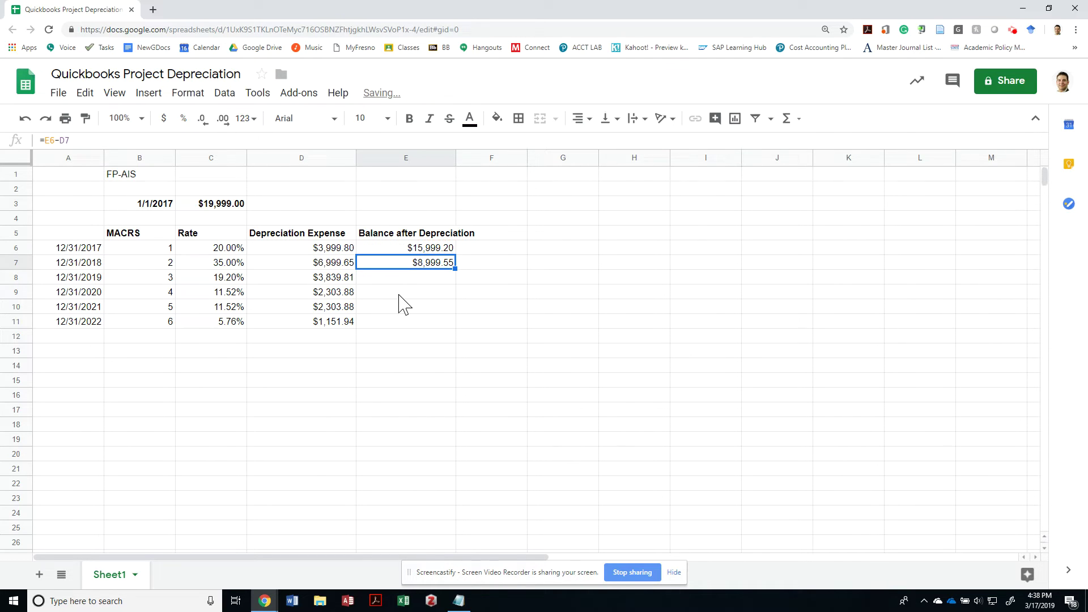
{"action": "key", "text": "ctrl+c"}
{"action": "key", "text": "shift+Down"}
{"action": "key", "text": "shift+Down"}
{"action": "key", "text": "shift+Down"}
{"action": "key", "text": "ctrl+v"}
{"action": "key", "text": "Down"}
{"action": "key", "text": "Down"}
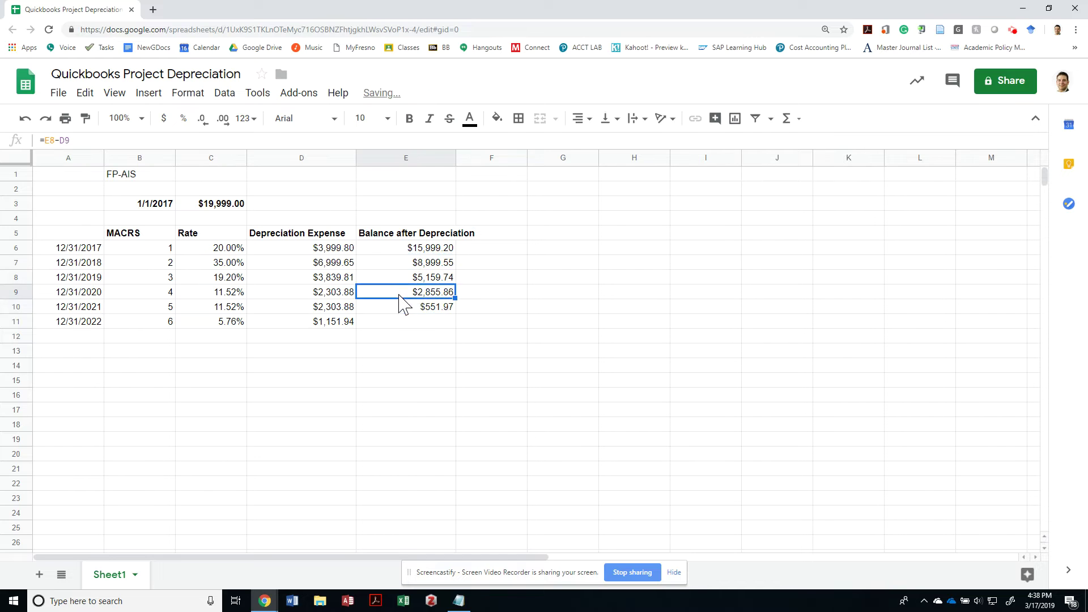
{"action": "key", "text": "Down"}
{"action": "key", "text": "Down"}
Set the 2022 expense to =E10 ($551.97) and copy the balance formula into E11 for $0.00.
{"action": "key", "text": "Left"}
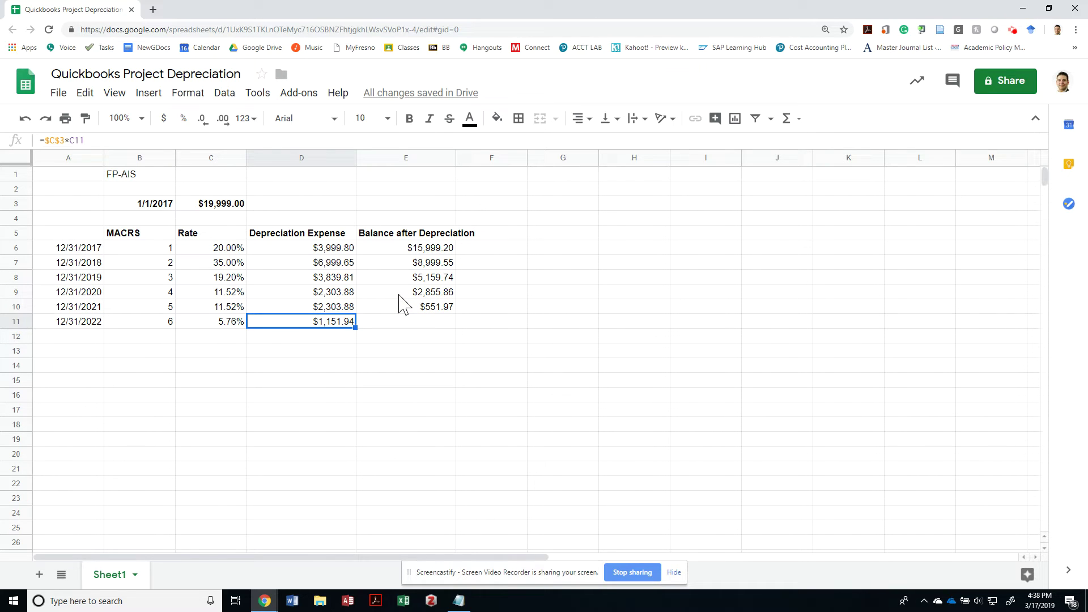
{"action": "type", "text": "=E10"}
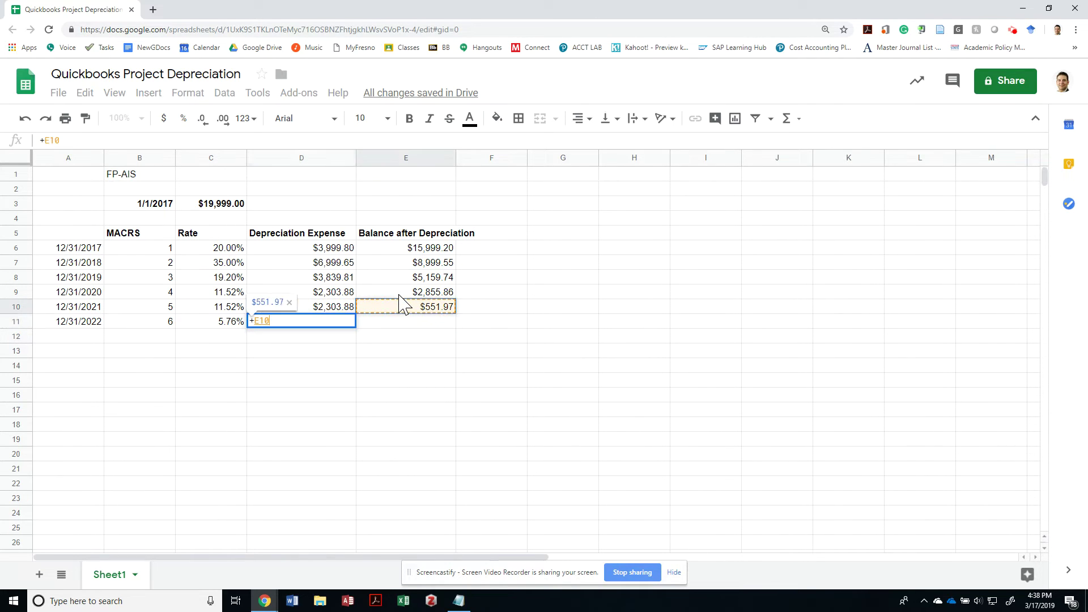
{"action": "key", "text": "Return"}
{"action": "key", "text": "Up"}
{"action": "key", "text": "Right"}
{"action": "key", "text": "Up"}
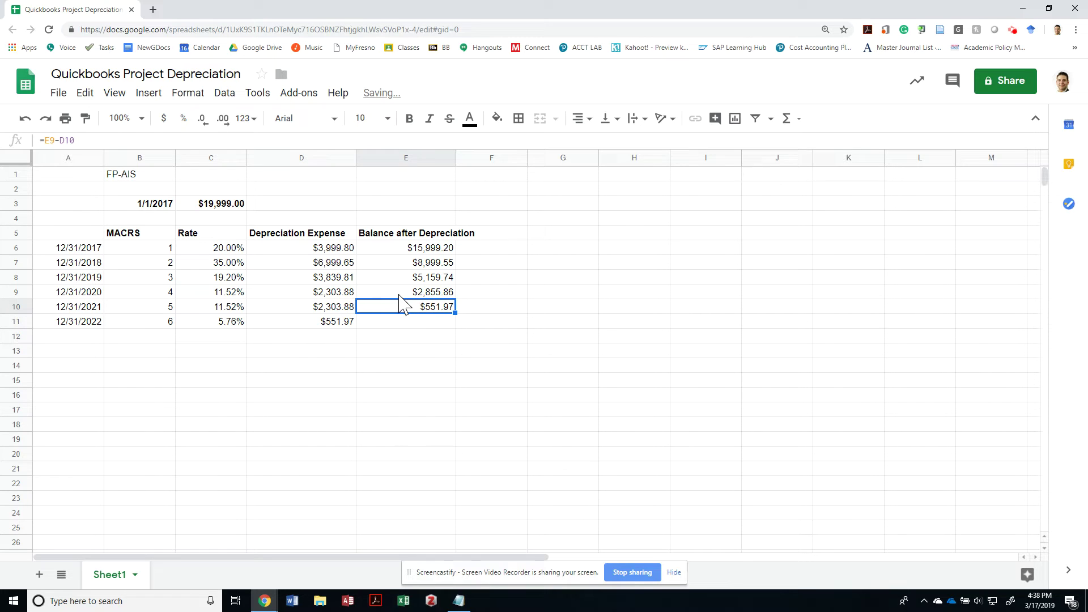
{"action": "key", "text": "ctrl+c"}
{"action": "key", "text": "Down"}
{"action": "key", "text": "ctrl+v"}
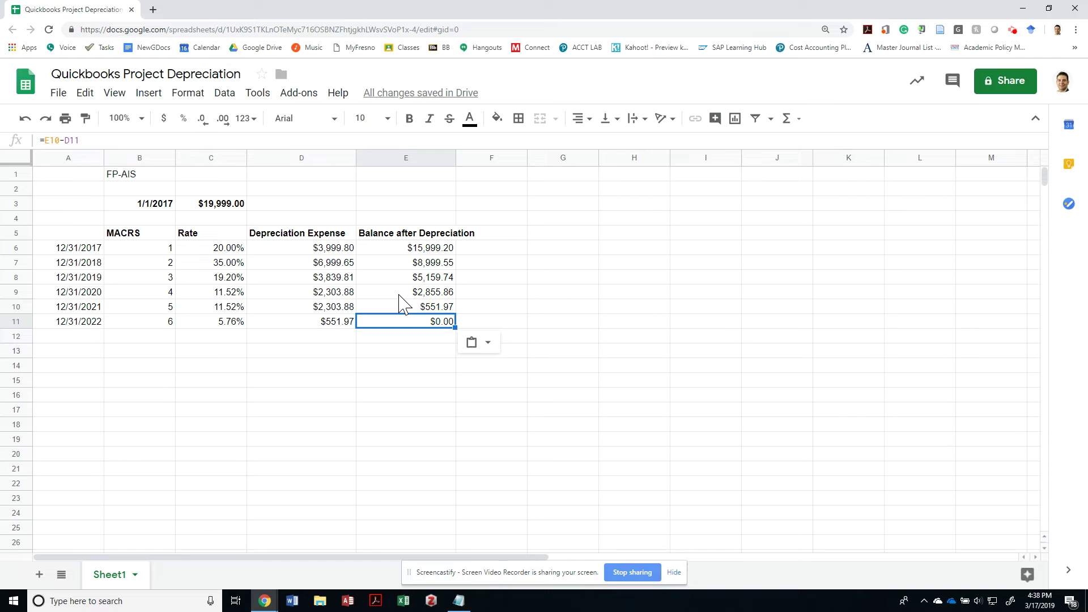
Check the assignment's rates and change the 2018 rate in C7 from 35% to 32%.
{"action": "key", "text": "alt+Tab"}
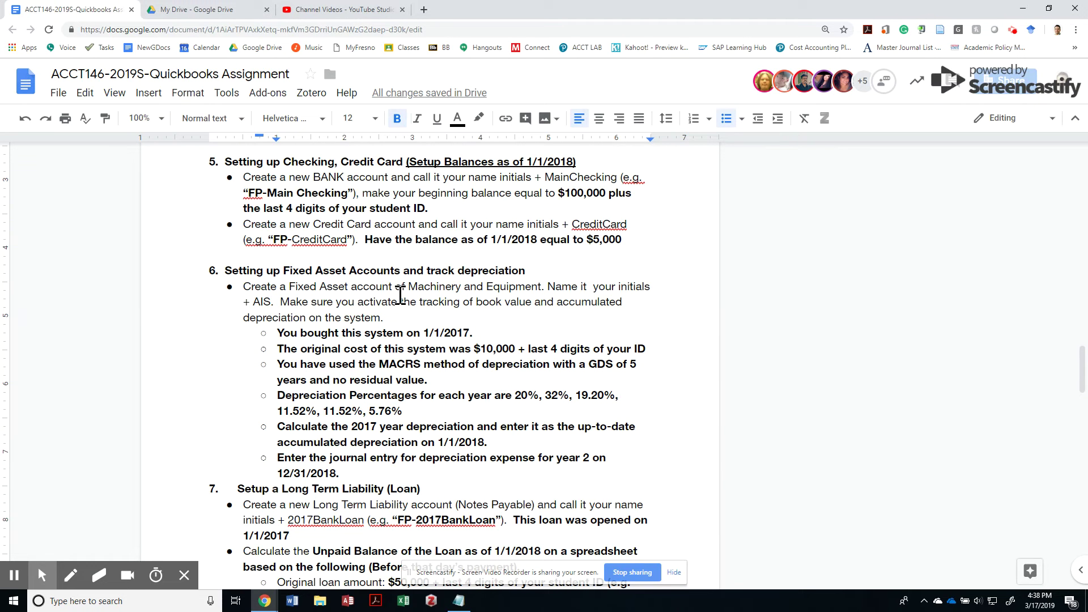
{"action": "key", "text": "alt+Tab"}
{"action": "key", "text": "Left"}
{"action": "key", "text": "alt+Tab"}
{"action": "key", "text": "alt+Tab"}
{"action": "key", "text": "Up"}
{"action": "key", "text": "Up"}
{"action": "key", "text": "Up"}
{"action": "key", "text": "Up"}
{"action": "key", "text": "Up"}
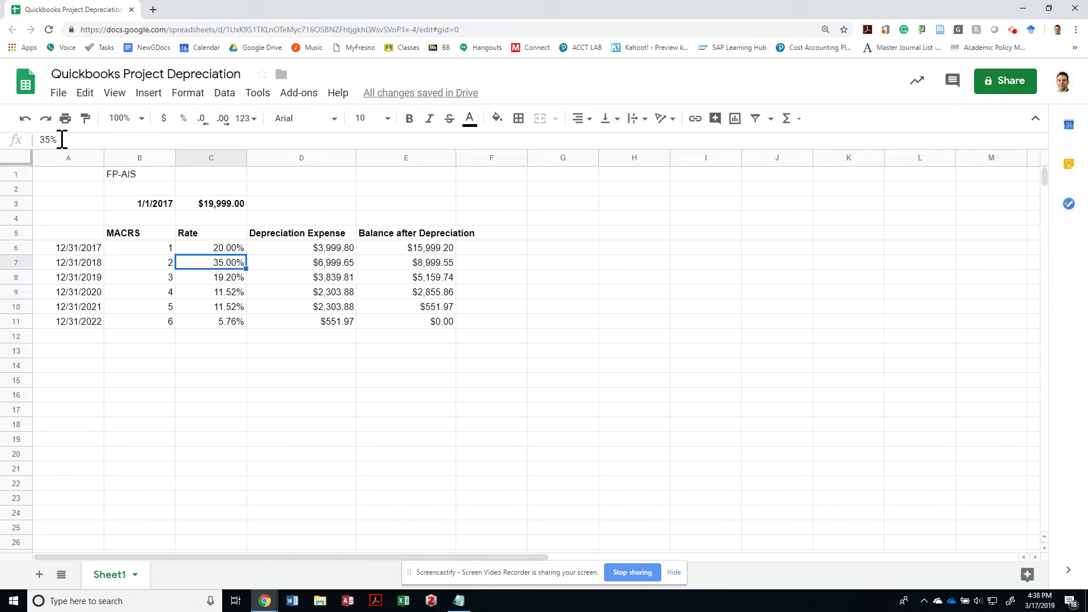
{"action": "left_click", "coordinate": [44, 139]}
{"action": "type", "text": "2"}
{"action": "key", "text": "Delete"}
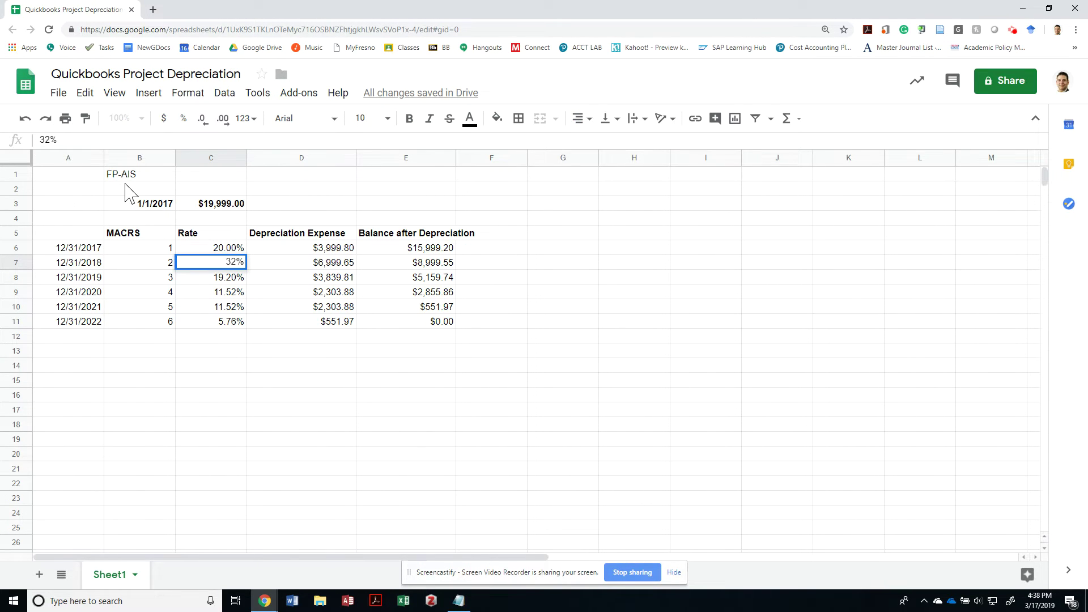
{"action": "key", "text": "Return"}
{"action": "key", "text": "Up"}
{"action": "key", "text": "Up"}
{"action": "key", "text": "Down"}
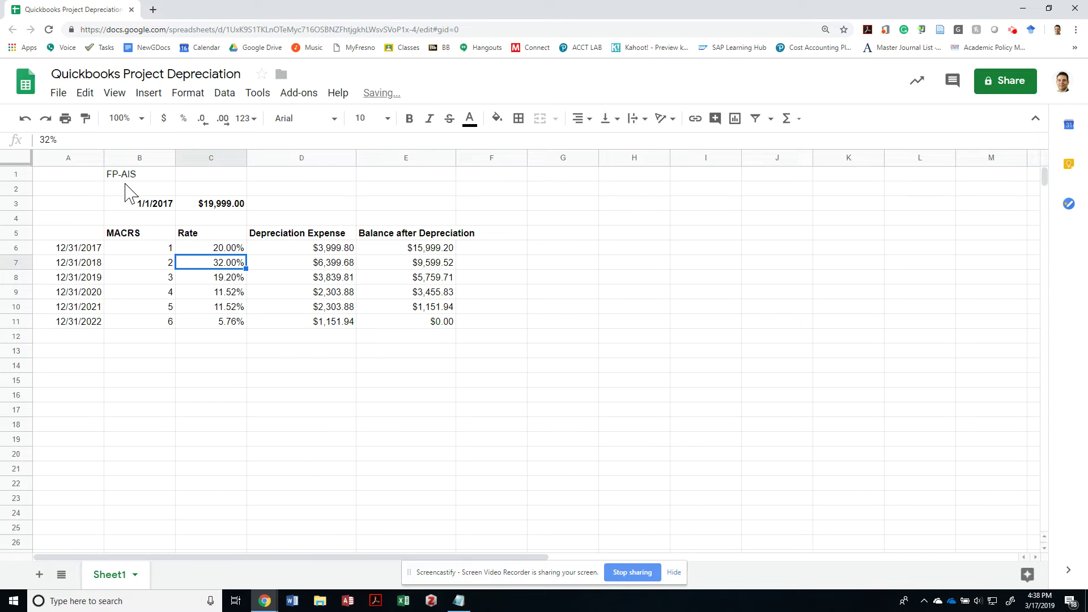
{"action": "key", "text": "Down"}
{"action": "key", "text": "Down"}
Copy the D10 expense formula into D11, restoring 2022 expense $1,151.94 and a $0.00 final balance.
{"action": "key", "text": "alt+Tab"}
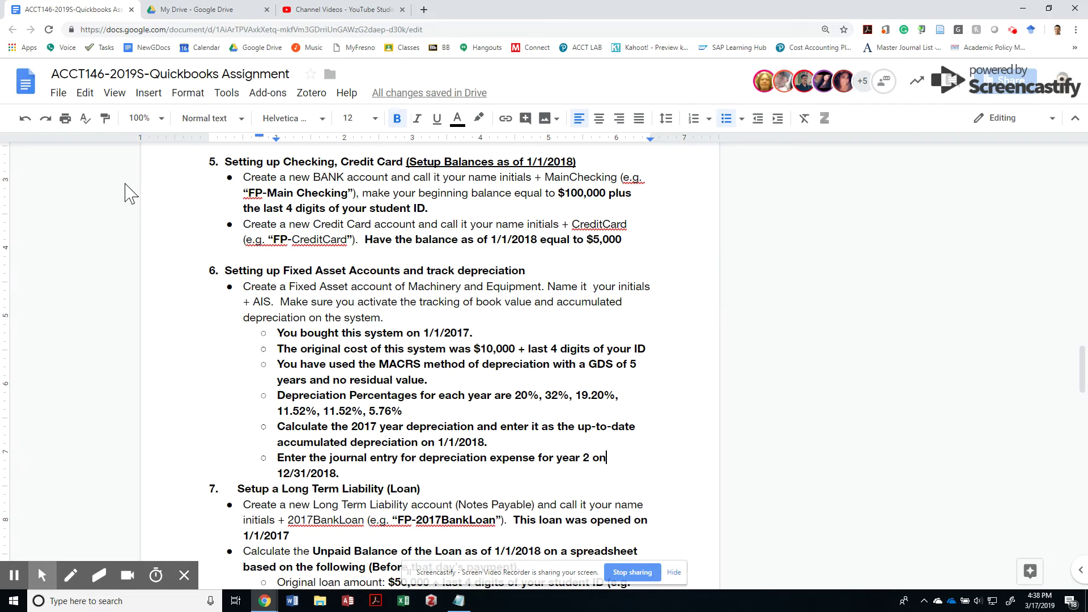
{"action": "key", "text": "alt+Tab"}
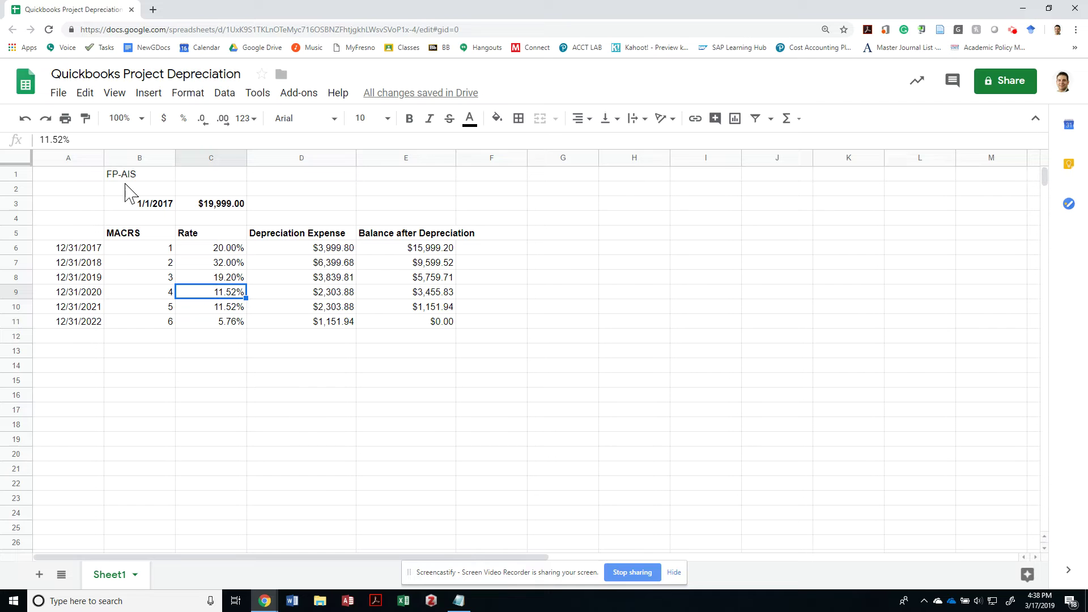
{"action": "key", "text": "Down"}
{"action": "key", "text": "Down"}
{"action": "key", "text": "Right"}
{"action": "key", "text": "Right"}
{"action": "key", "text": "Right"}
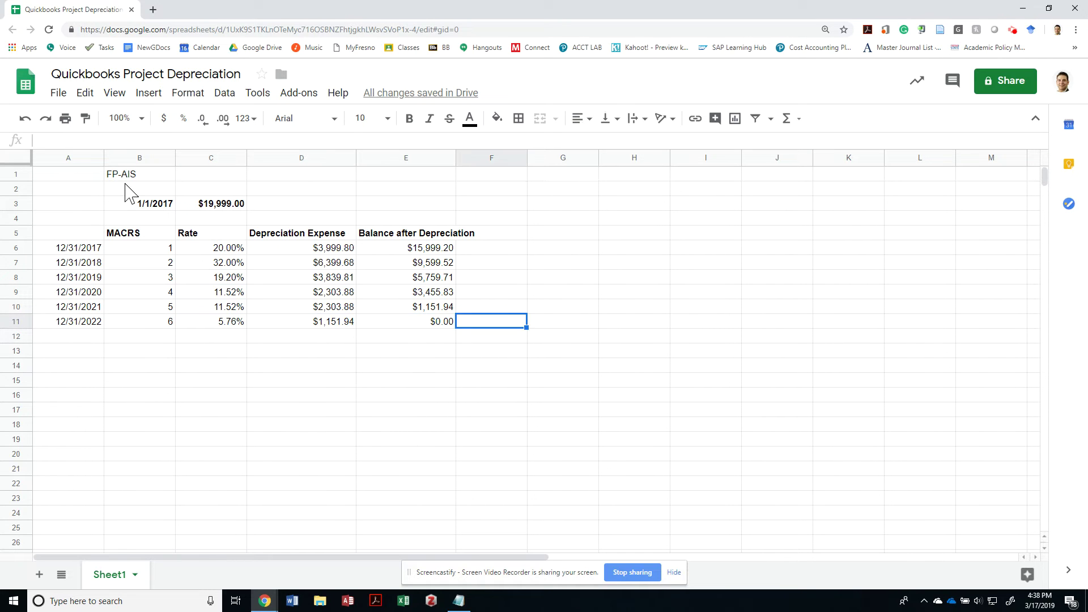
{"action": "key", "text": "Left"}
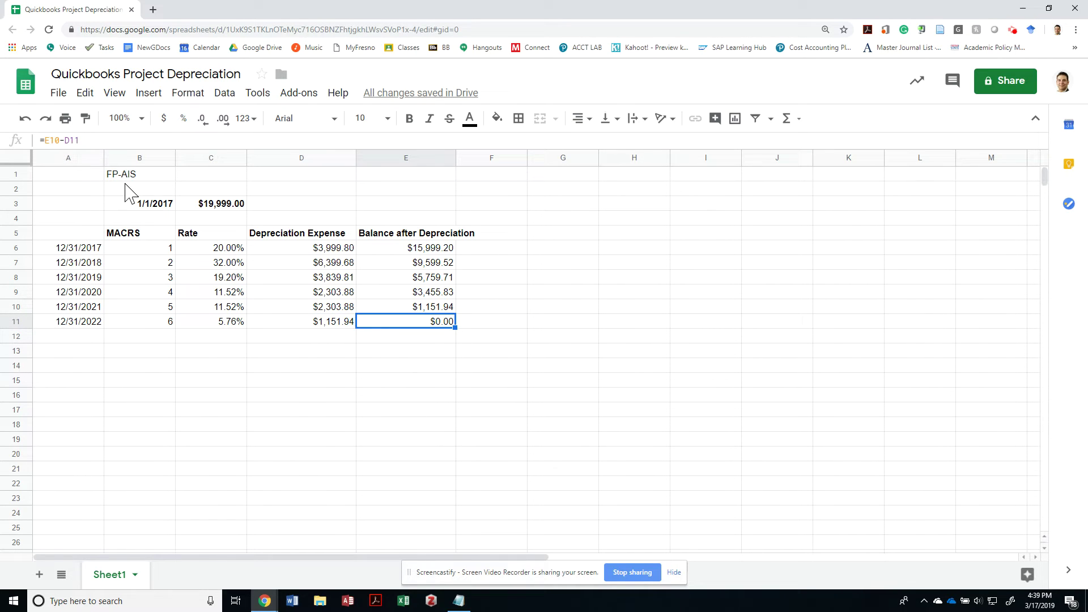
{"action": "key", "text": "Up"}
{"action": "key", "text": "Down"}
{"action": "key", "text": "Left"}
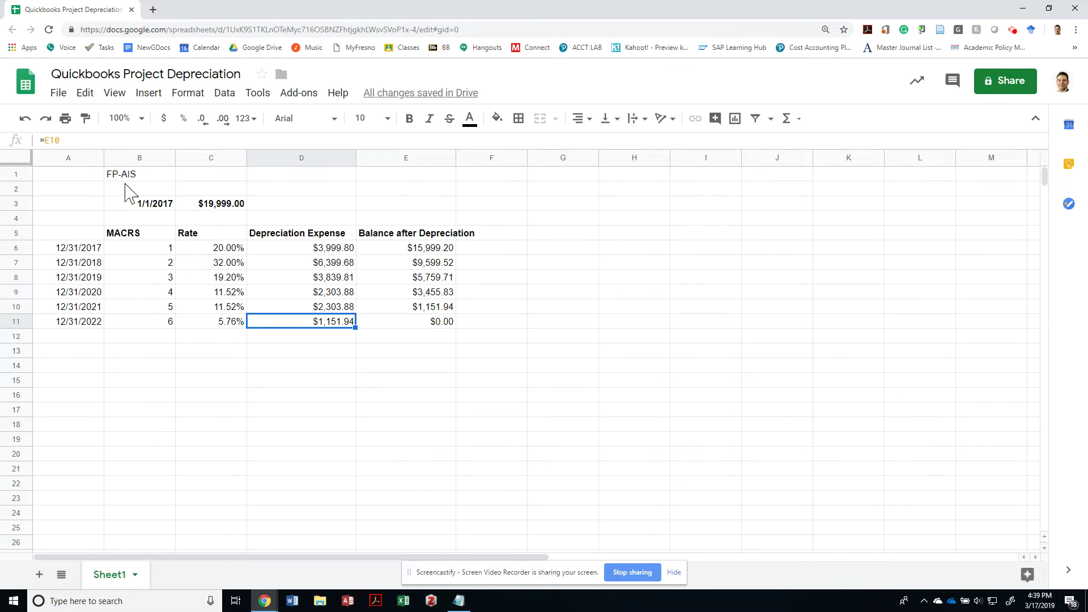
{"action": "key", "text": "Up"}
{"action": "key", "text": "ctrl+c"}
{"action": "key", "text": "Down"}
{"action": "key", "text": "ctrl+v"}
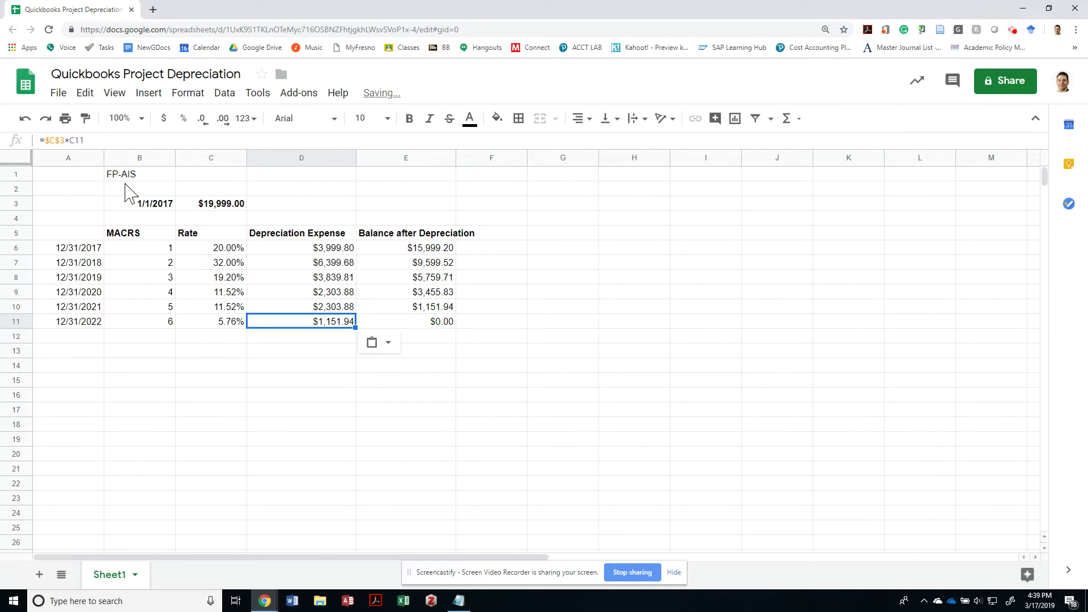
{"action": "key", "text": "Right"}
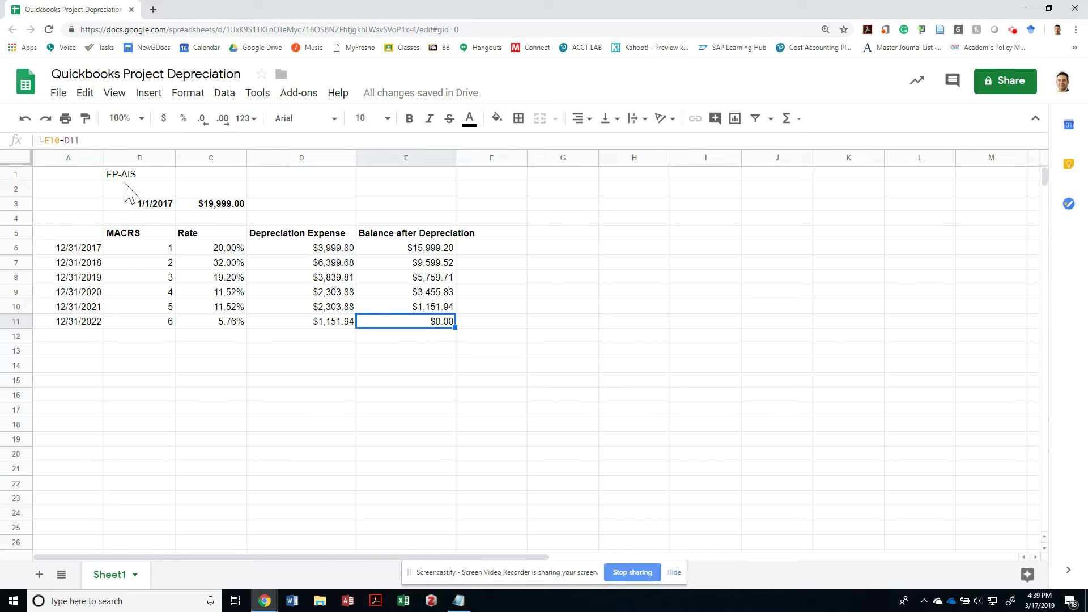
{"action": "key", "text": "Left"}
{"action": "key", "text": "Up"}
{"action": "key", "text": "Down"}
{"action": "key", "text": "Right"}
{"action": "key", "text": "alt+Tab"}
{"action": "key", "text": "alt+Tab"}
{"action": "key", "text": "alt+Tab"}
{"action": "key", "text": "alt+Tab"}
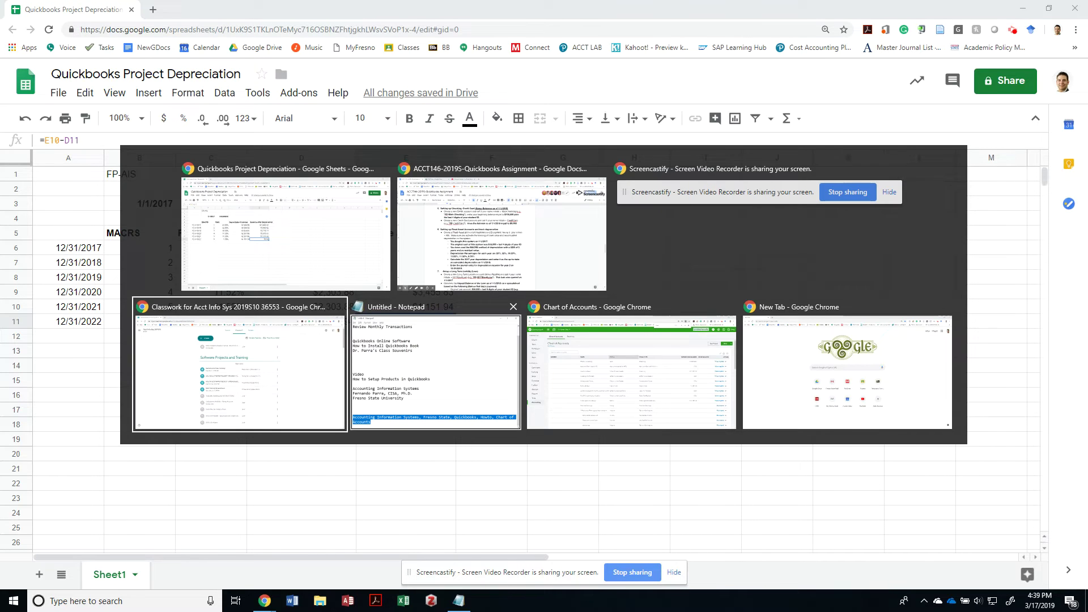
Cancel the new account form, filter the Chart of Accounts for 'depreciation', then clear the filter.
{"action": "key", "text": "alt+Tab"}
{"action": "key", "text": "alt+Tab"}
{"action": "key", "text": "alt+Tab"}
{"action": "key", "text": "alt+Tab"}
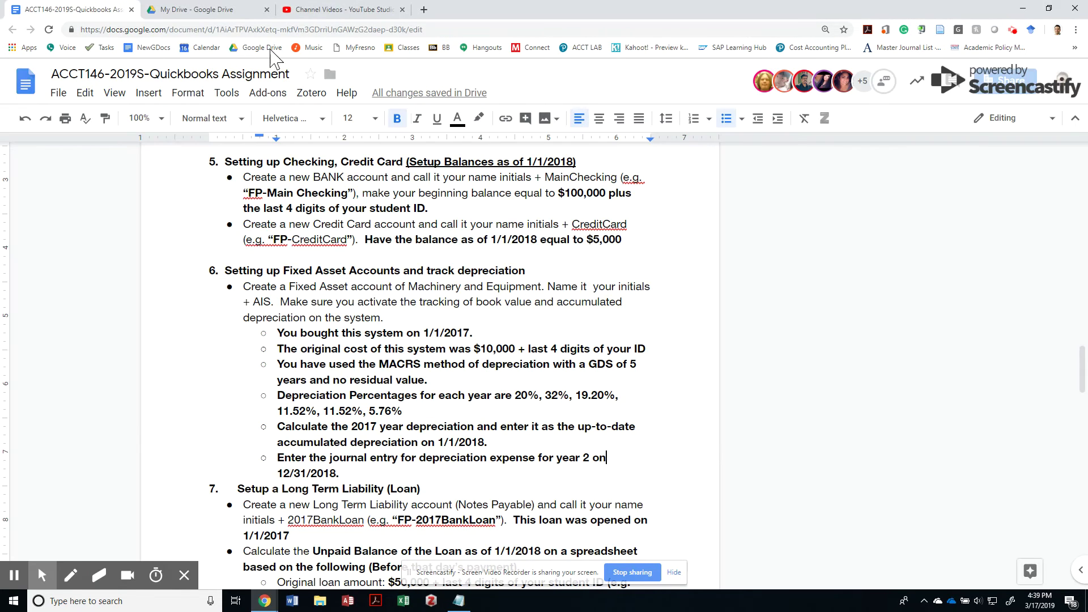
{"action": "key", "text": "alt+Tab"}
{"action": "key", "text": "alt+Tab"}
{"action": "key", "text": "alt+Tab"}
{"action": "key", "text": "alt+Tab"}
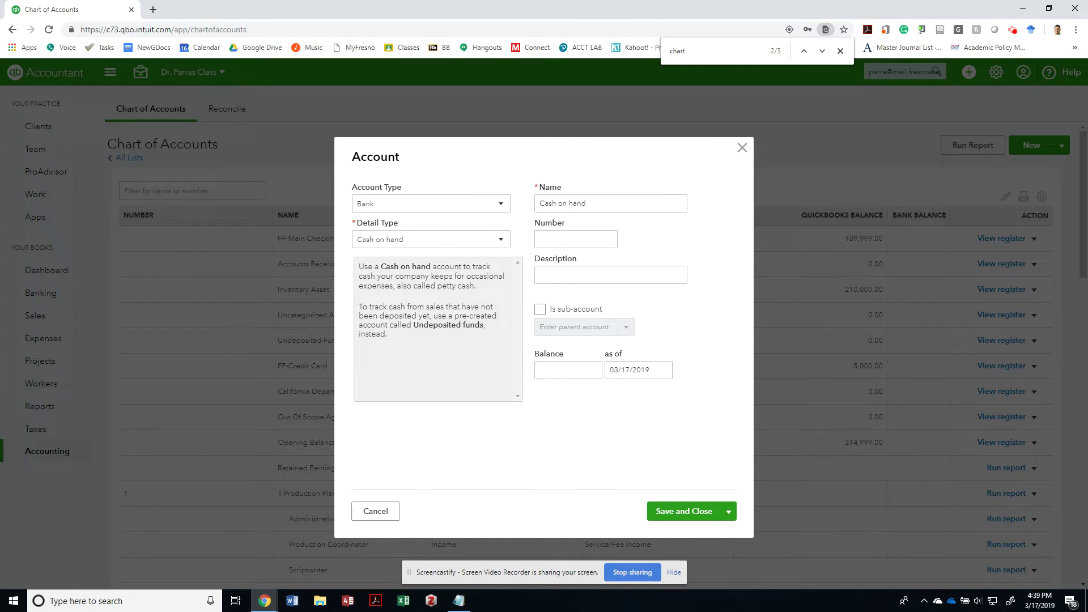
{"action": "key", "text": "Escape"}
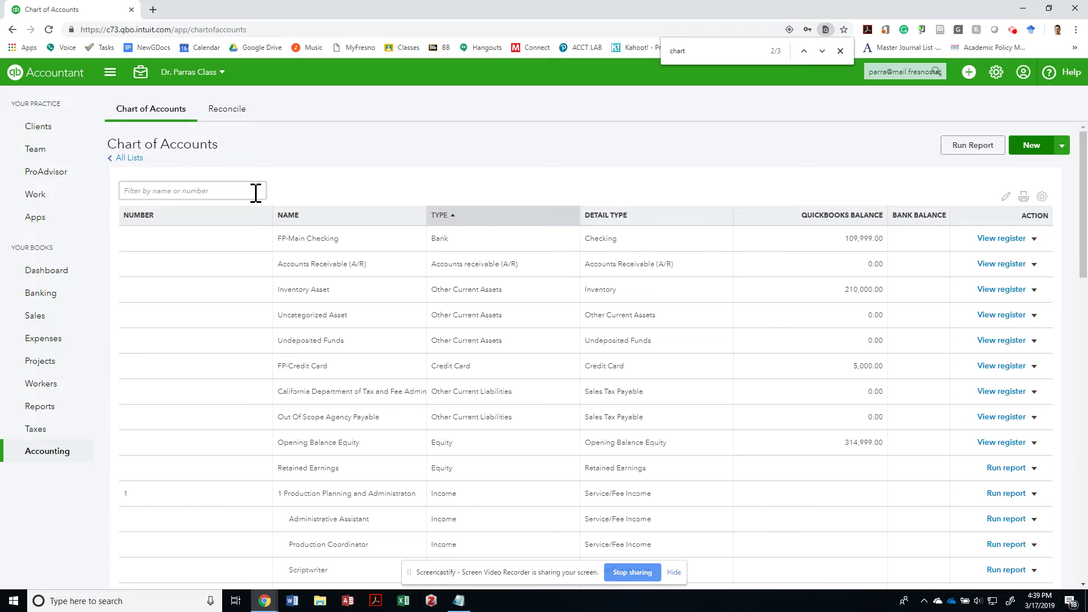
{"action": "type", "text": "deprec"}
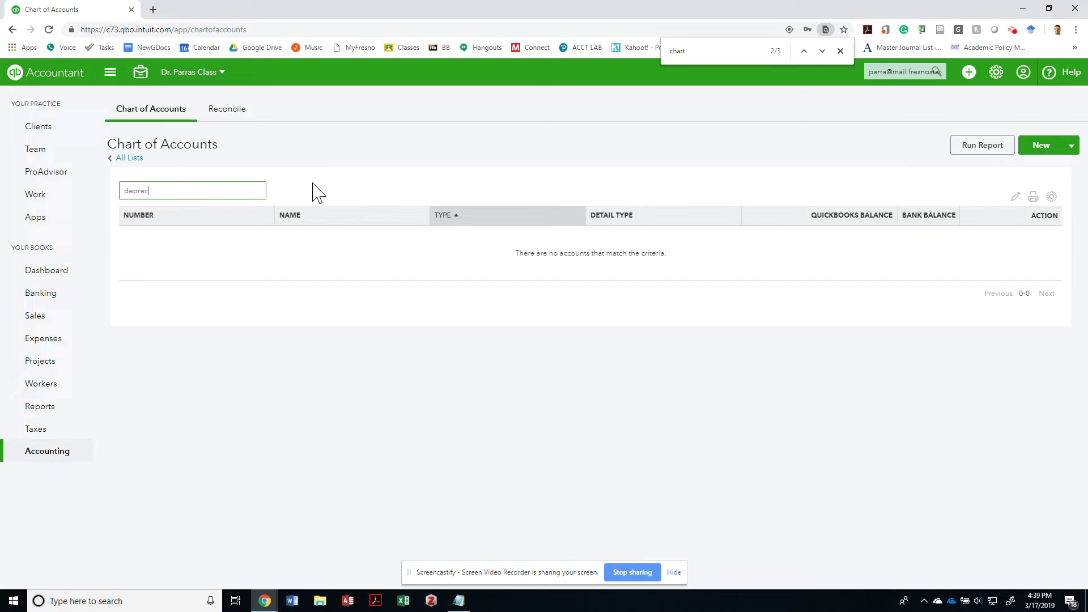
{"action": "type", "text": "iation"}
{"action": "key", "text": "BackSpace"}
{"action": "key", "text": "BackSpace"}
{"action": "key", "text": "BackSpace"}
{"action": "key", "text": "BackSpace"}
{"action": "key", "text": "BackSpace"}
{"action": "key", "text": "BackSpace"}
{"action": "key", "text": "BackSpace"}
{"action": "key", "text": "BackSpace"}
{"action": "key", "text": "BackSpace"}
{"action": "key", "text": "BackSpace"}
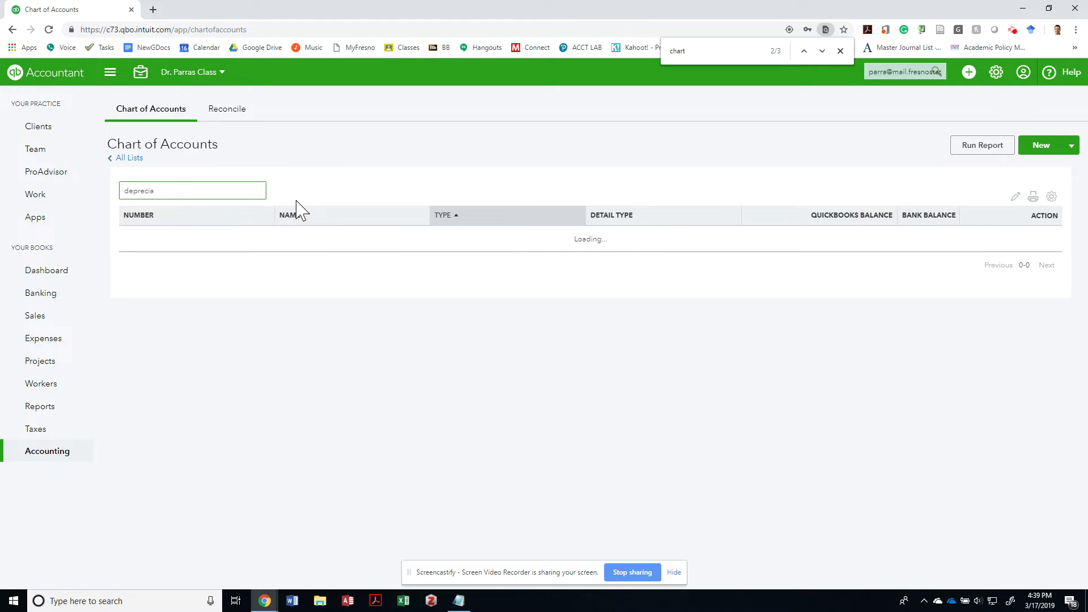
{"action": "key", "text": "BackSpace"}
{"action": "key", "text": "BackSpace"}
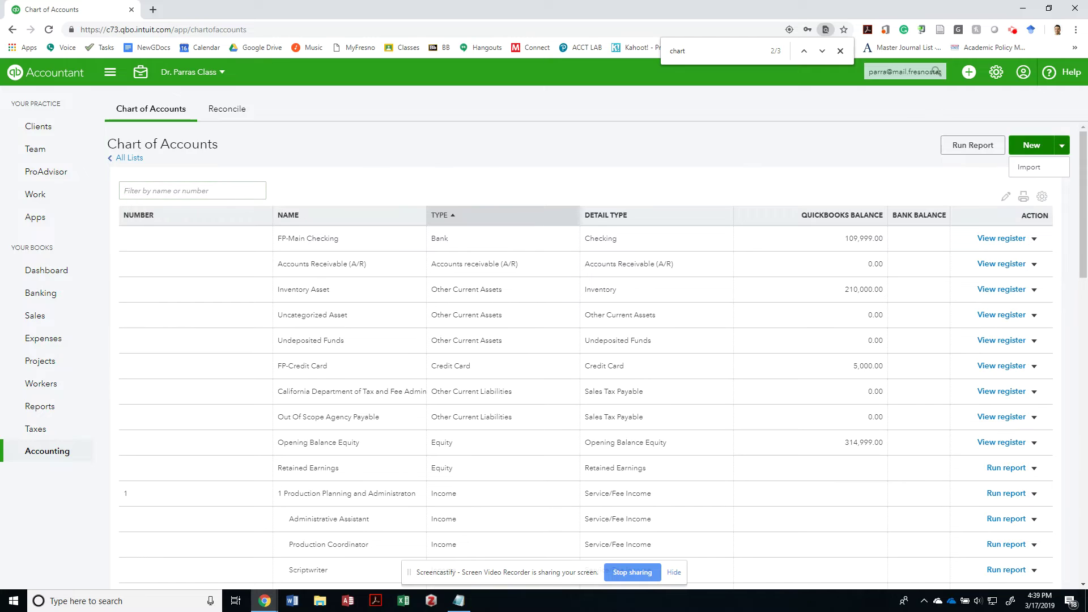
Create a new Fixed Assets account named FP-AIS with detail type Machinery & Equipment.
{"action": "left_click", "coordinate": [1032, 145]}
{"action": "left_click", "coordinate": [486, 205]}
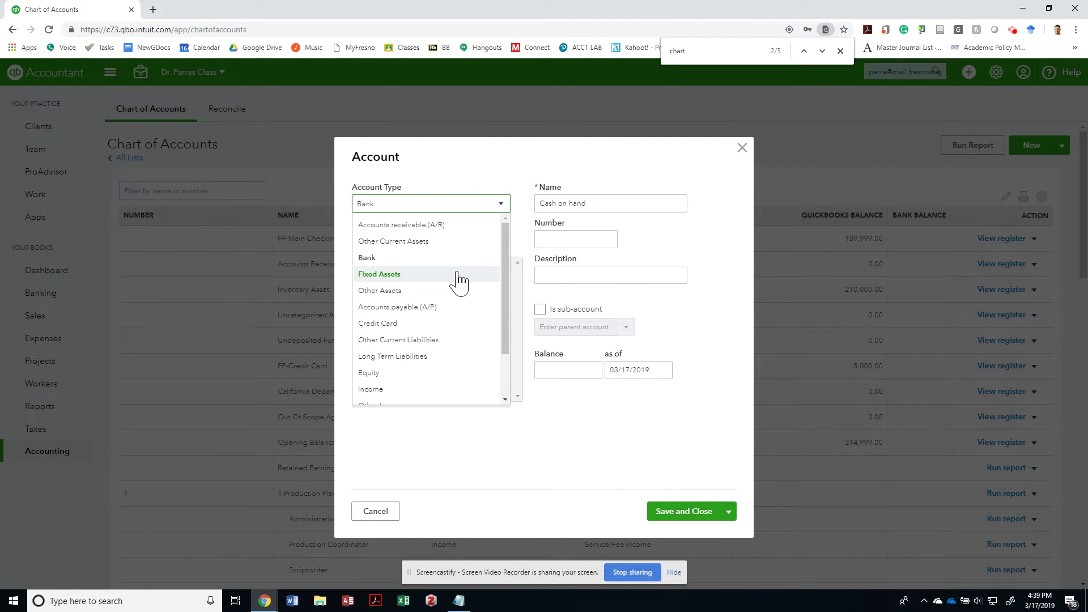
{"action": "left_click", "coordinate": [460, 278]}
{"action": "left_click", "coordinate": [487, 242]}
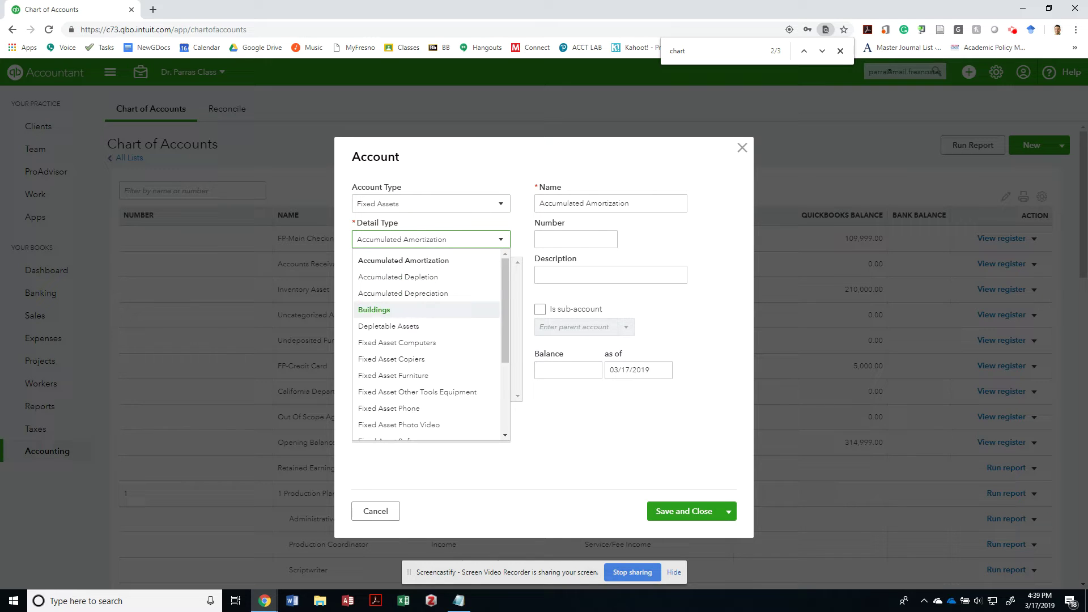
{"action": "scroll", "coordinate": [408, 394], "scroll_direction": "down", "scroll_amount": 3}
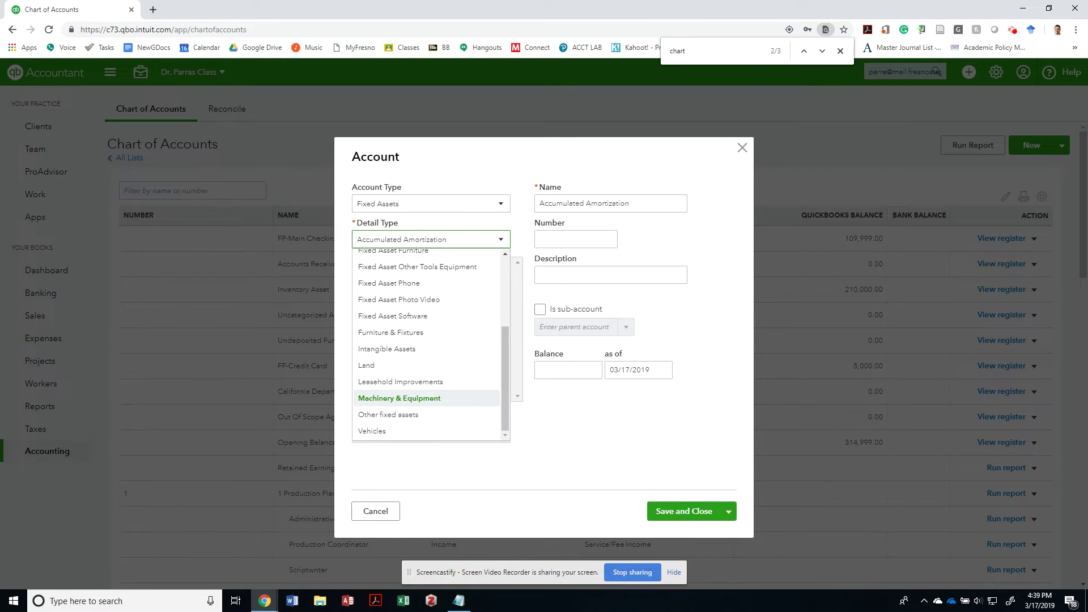
{"action": "left_click", "coordinate": [399, 398]}
{"action": "left_click", "coordinate": [579, 203]}
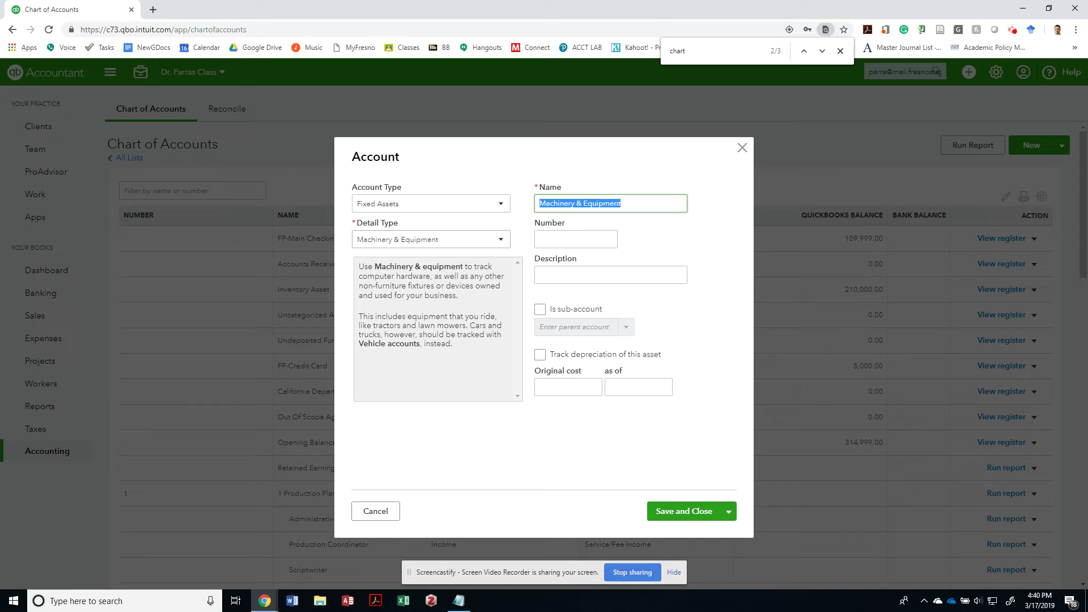
{"action": "type", "text": "FP-Al"}
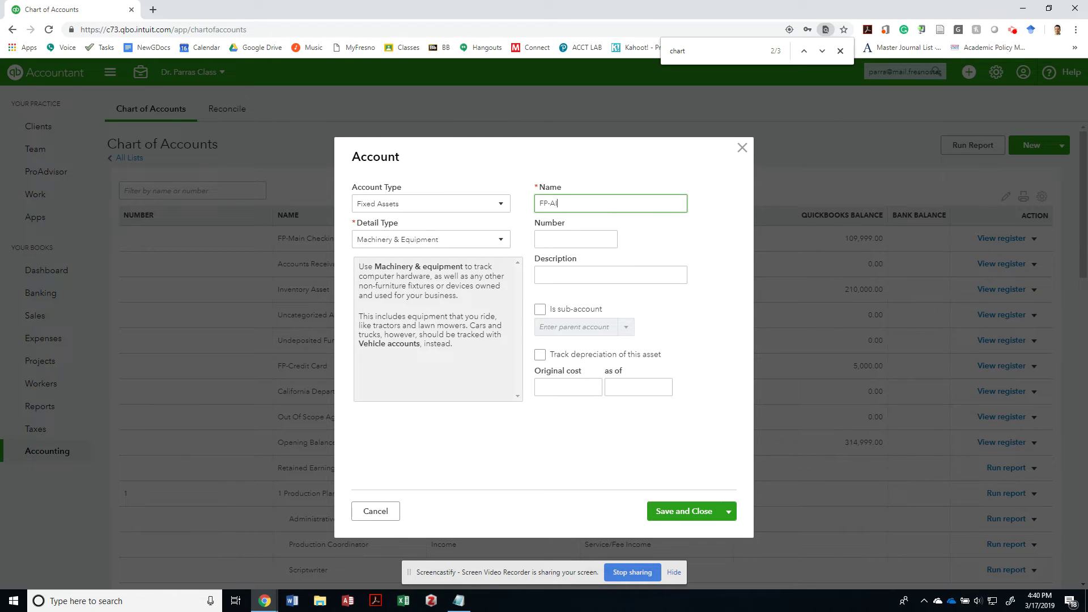
{"action": "type", "text": "S"}
Describe it as 'Accounting Information System from 2017' and tick Track depreciation of this asset.
{"action": "key", "text": "Tab"}
{"action": "key", "text": "Tab"}
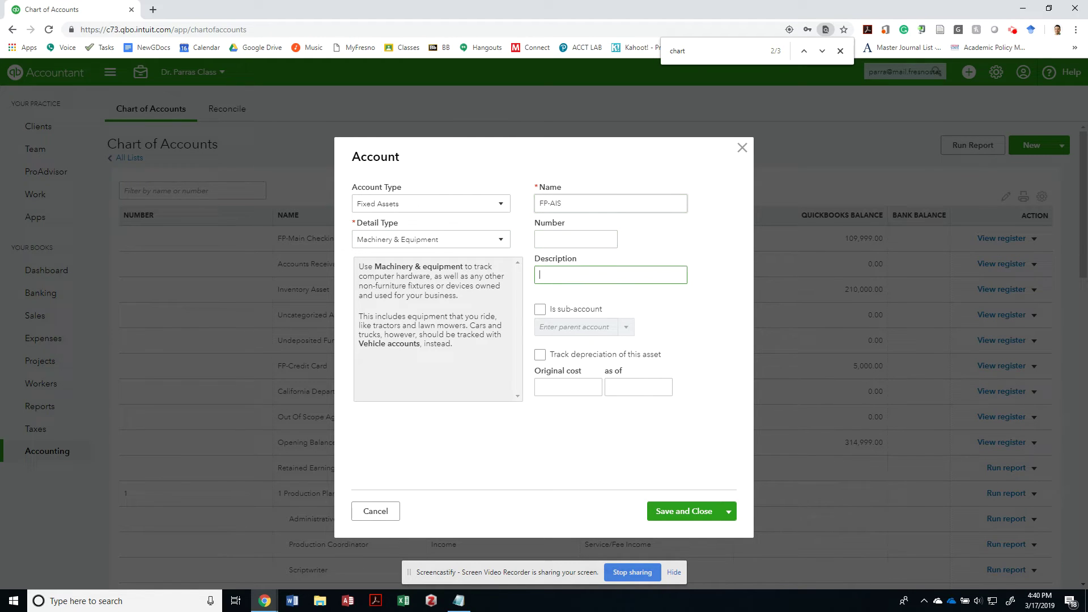
{"action": "type", "text": "Accounting Information System"}
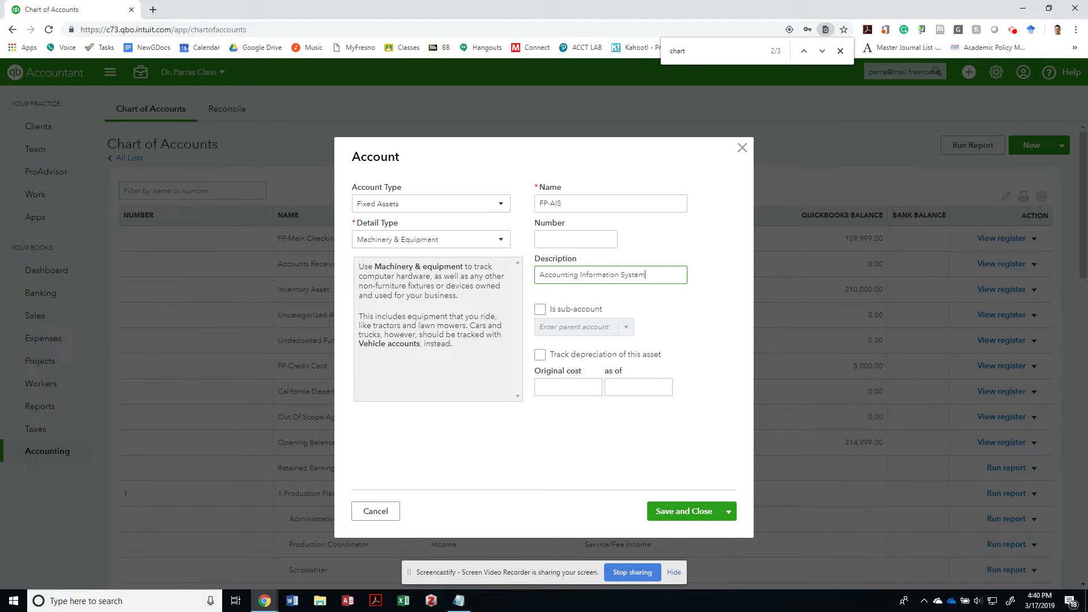
{"action": "key", "text": "alt+Tab"}
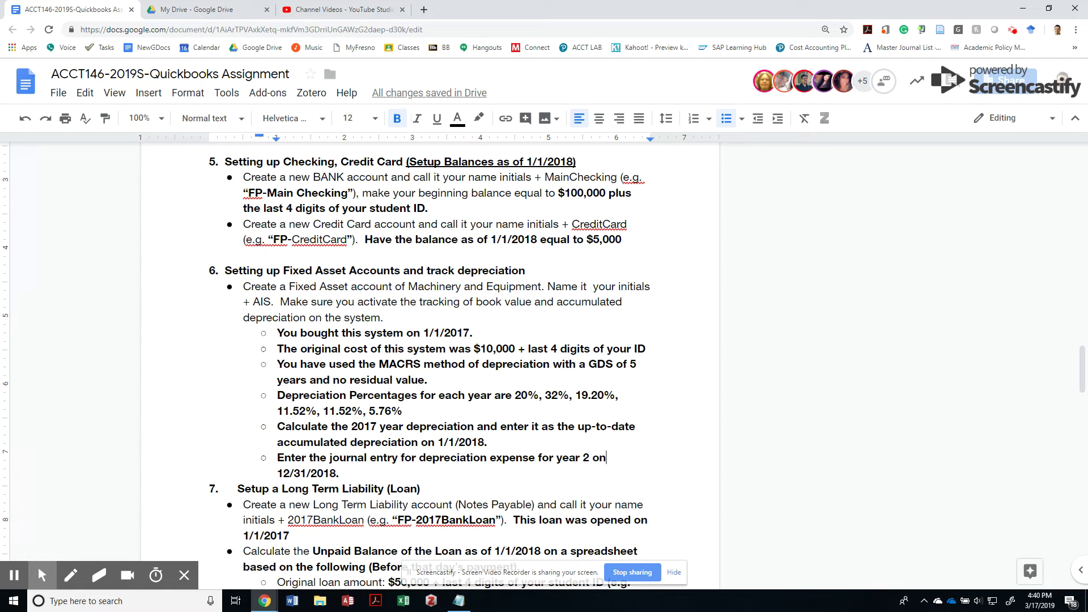
{"action": "key", "text": "alt+Tab"}
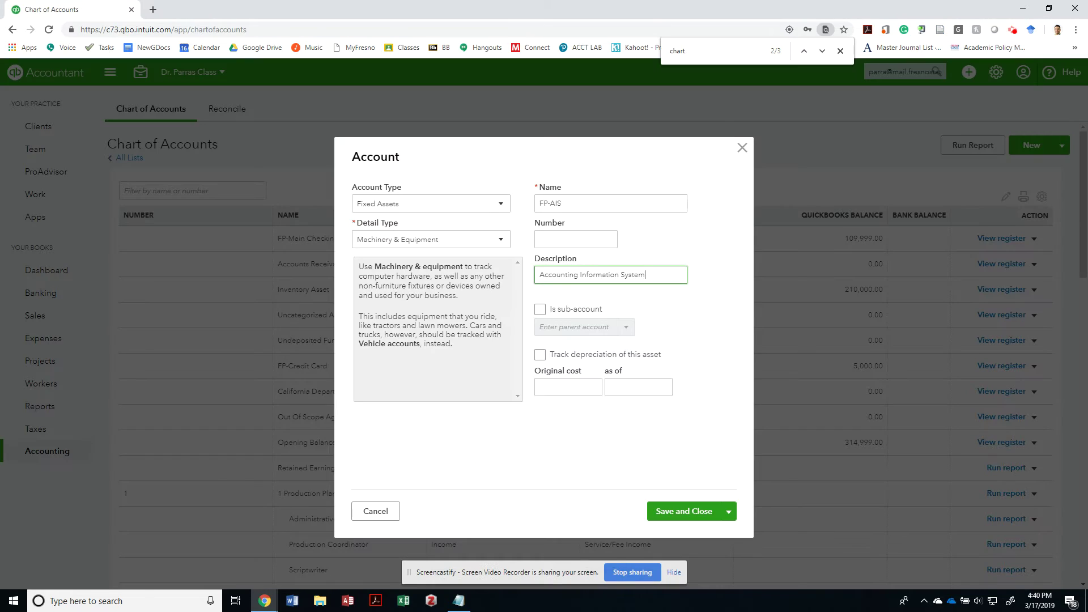
{"action": "type", "text": "rom 2017"}
{"action": "left_click", "coordinate": [540, 355]}
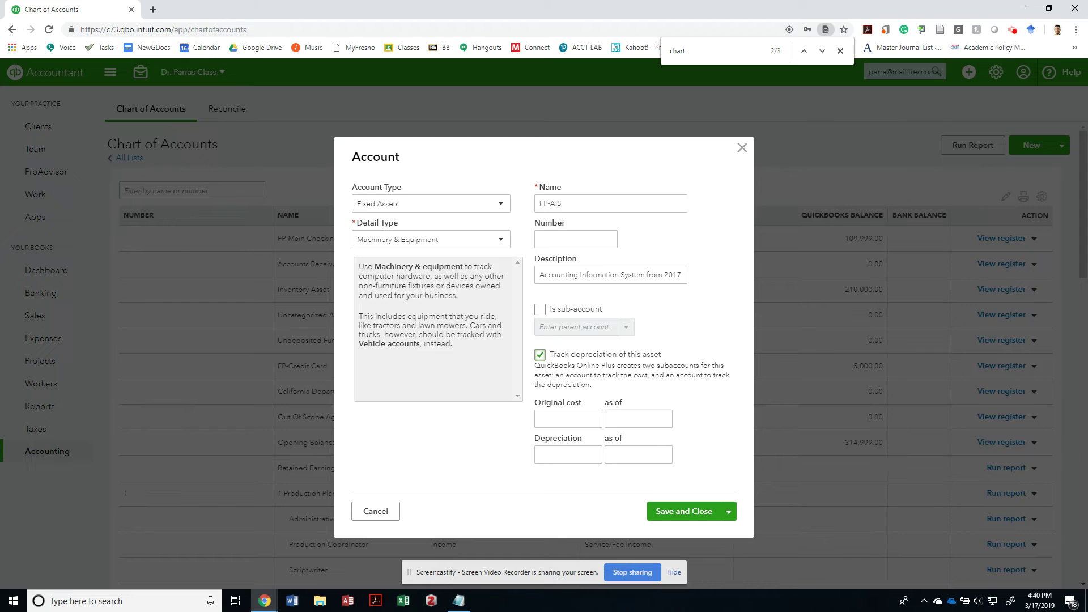
Enter an original cost of 19,999.00 with an as-of date of 01/01/2017.
{"action": "key", "text": "Tab"}
{"action": "type", "text": "1/1/20"}
{"action": "type", "text": "19"}
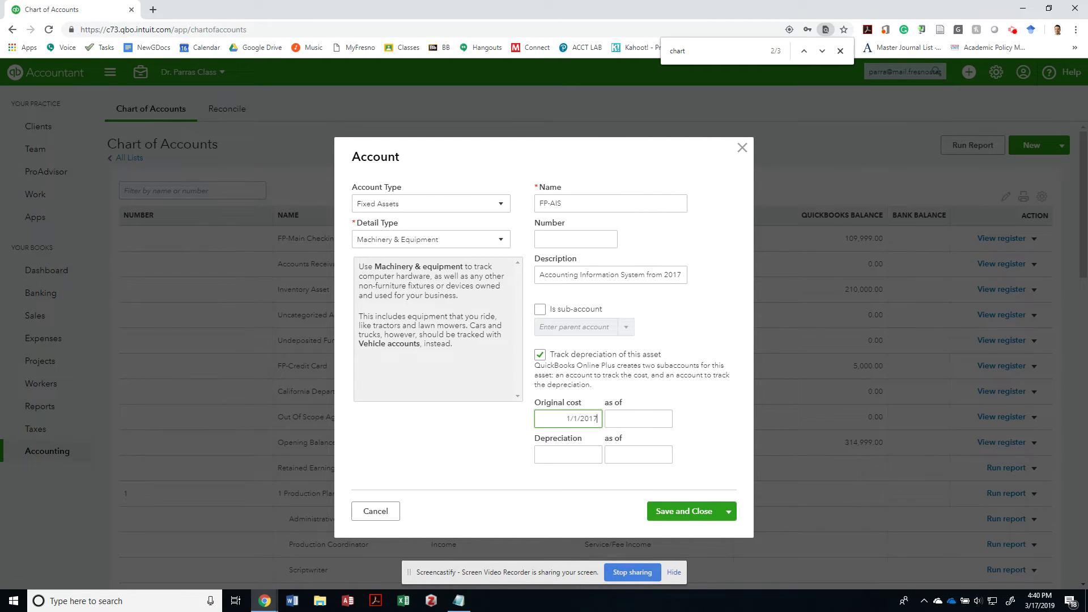
{"action": "key", "text": "Tab"}
{"action": "key", "text": "shift+Tab"}
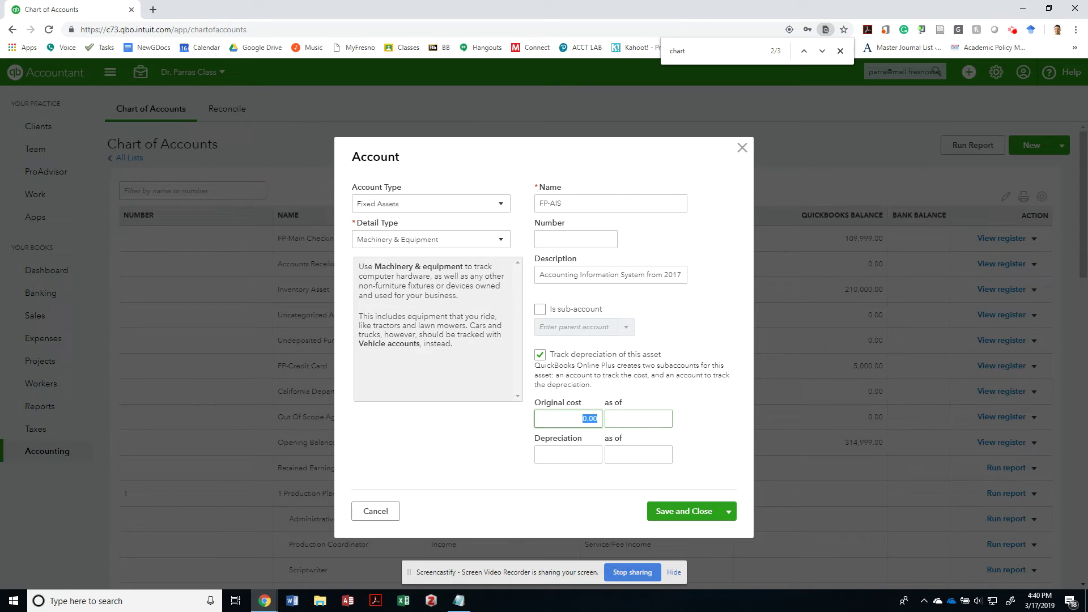
{"action": "key", "text": "Tab"}
{"action": "type", "text": "1/01/2017"}
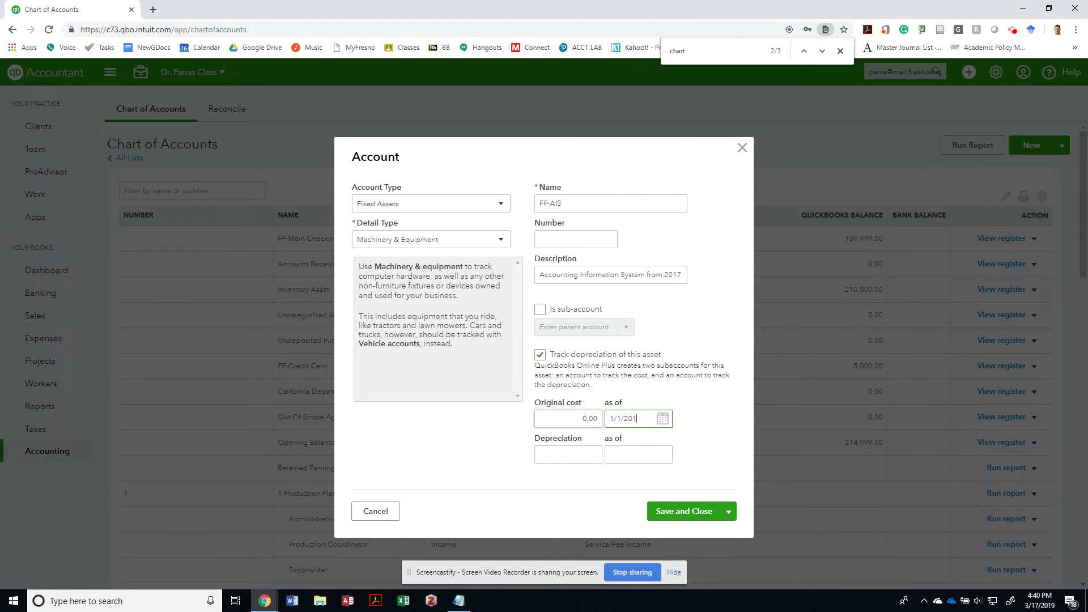
{"action": "key", "text": "shift+Tab"}
{"action": "type", "text": "10"}
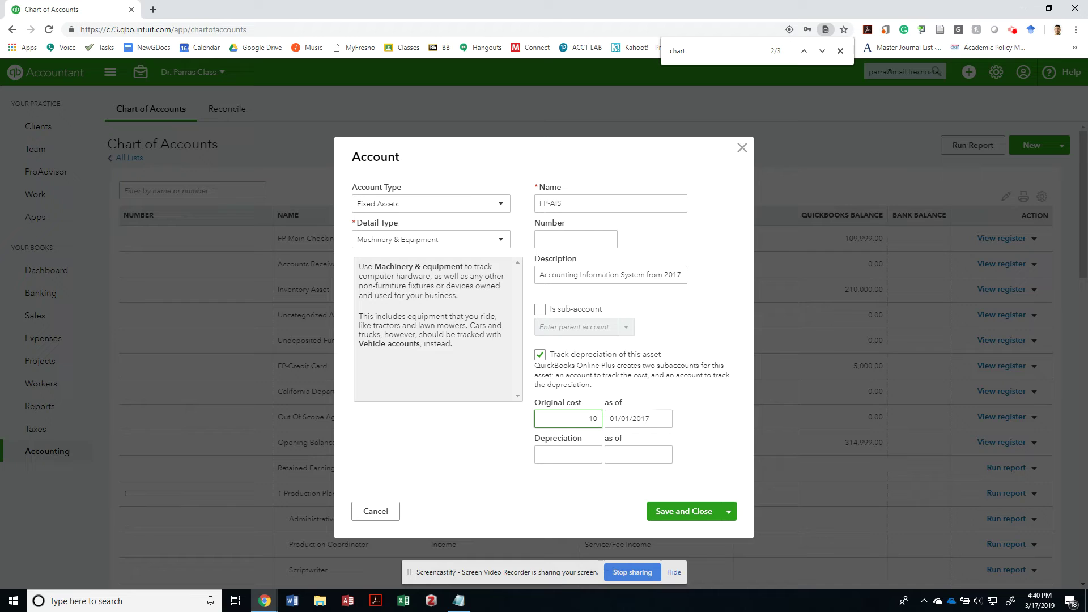
{"action": "type", "text": "000+9999"}
{"action": "left_click_drag", "start_coordinate": [580, 419], "coordinate": [558, 418]}
{"action": "key", "text": "BackSpace"}
{"action": "key", "text": "Tab"}
Set the depreciation as-of date to 01/01/2018.
{"action": "key", "text": "Tab"}
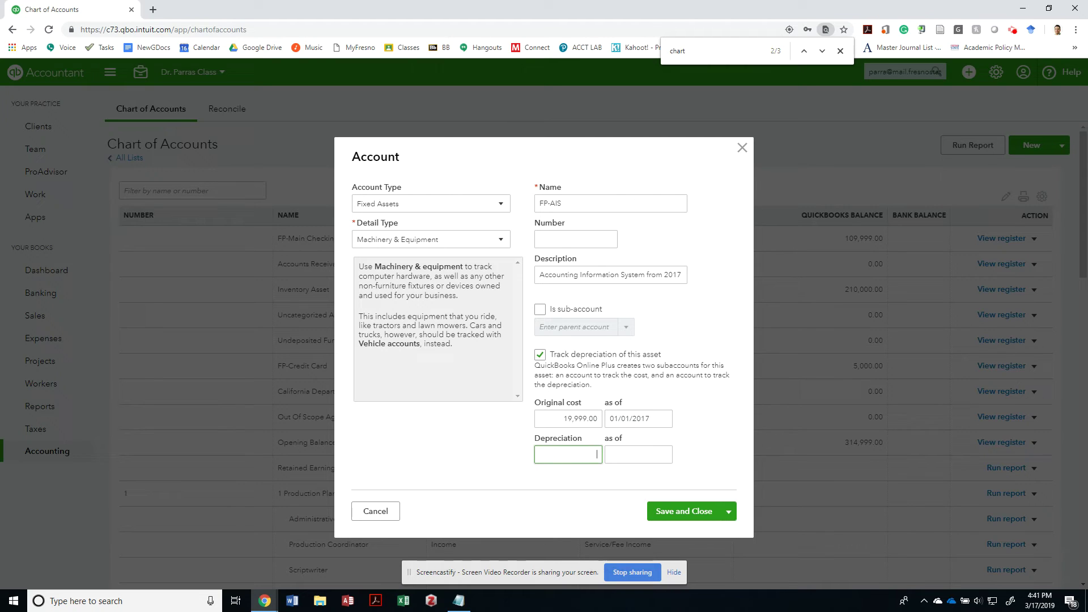
{"action": "key", "text": "Tab"}
{"action": "type", "text": "1/1/2018"}
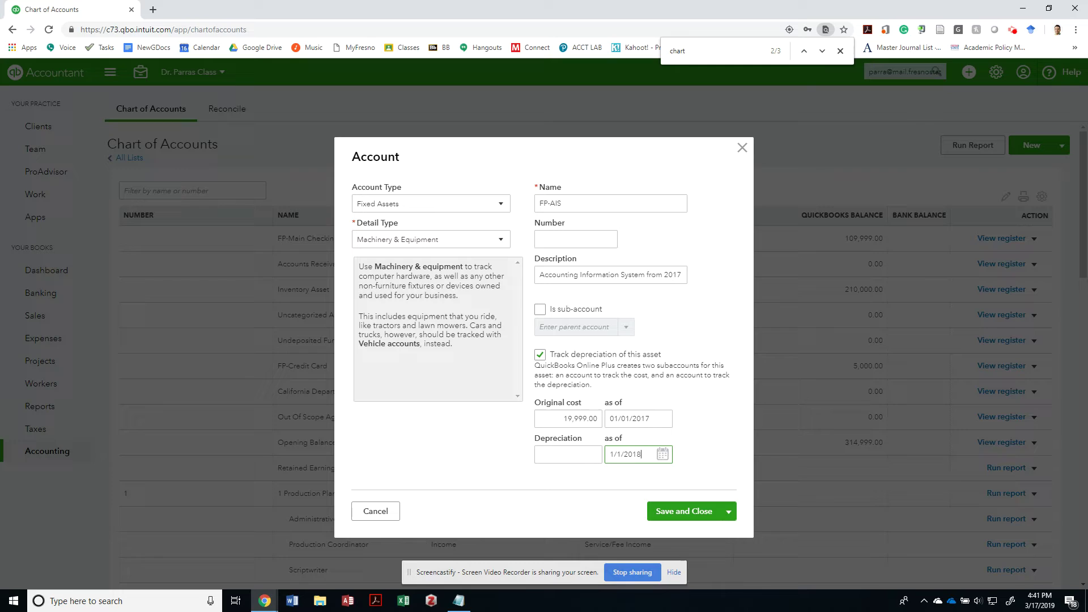
{"action": "left_click", "coordinate": [568, 454]}
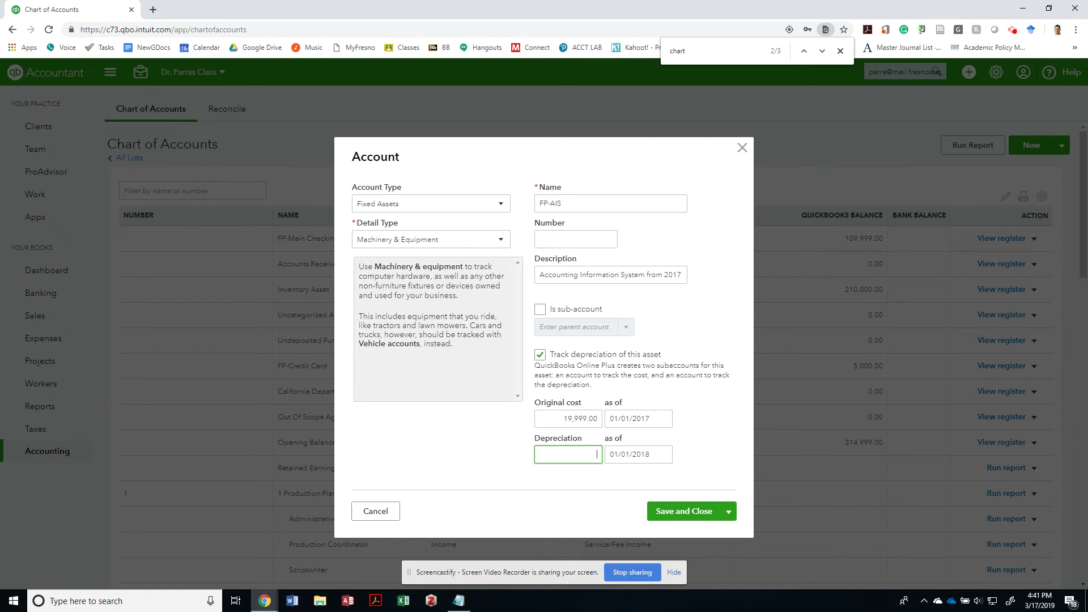
Look up the 2017 depreciation expense of $3,999.80 in cell D6 of the spreadsheet.
{"action": "key", "text": "alt+Tab"}
{"action": "key", "text": "alt+Tab"}
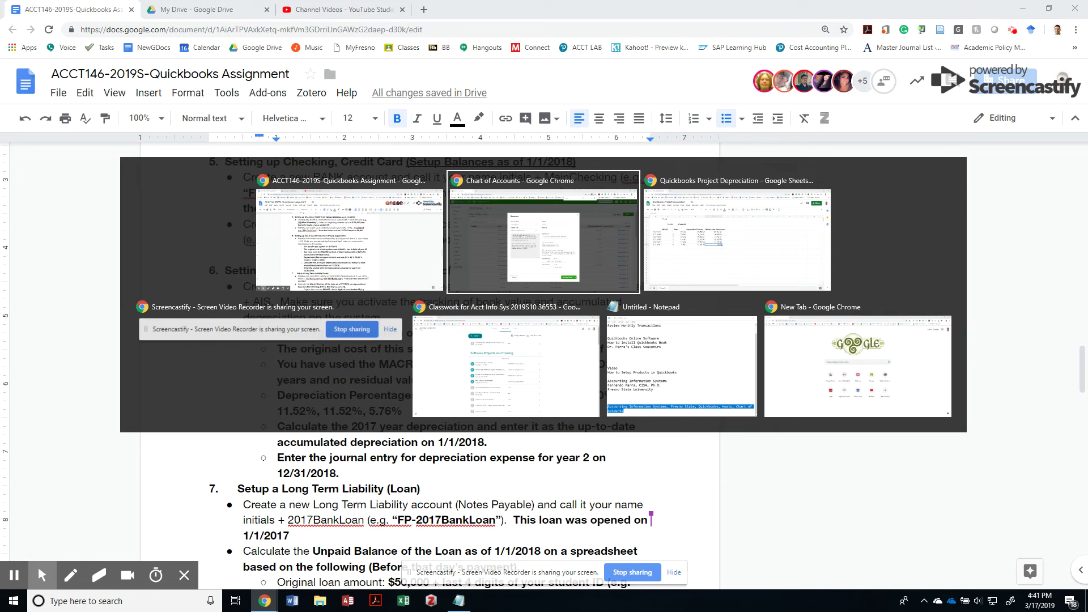
{"action": "key", "text": "alt+Tab"}
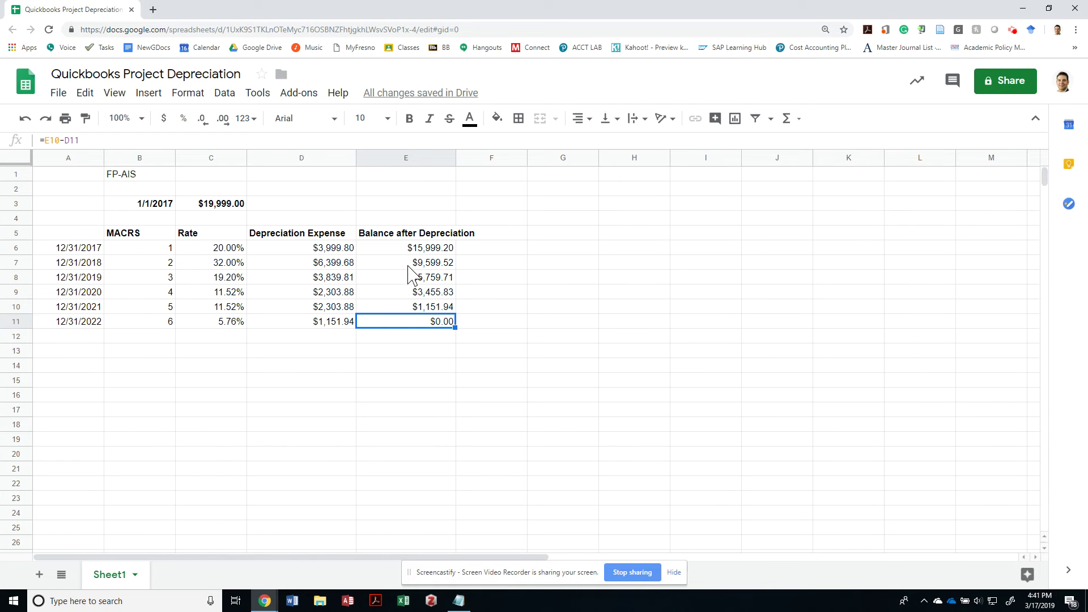
{"action": "left_click", "coordinate": [419, 249]}
{"action": "key", "text": "Left"}
{"action": "key", "text": "Left"}
{"action": "key", "text": "Left"}
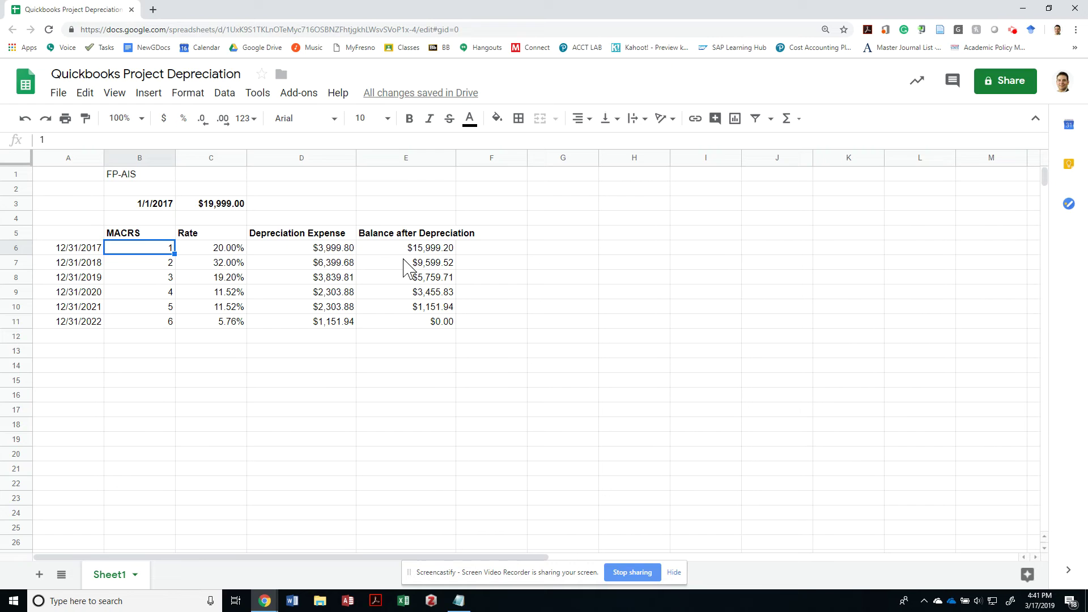
{"action": "key", "text": "Right"}
{"action": "key", "text": "Right"}
{"action": "key", "text": "Right"}
{"action": "key", "text": "Left"}
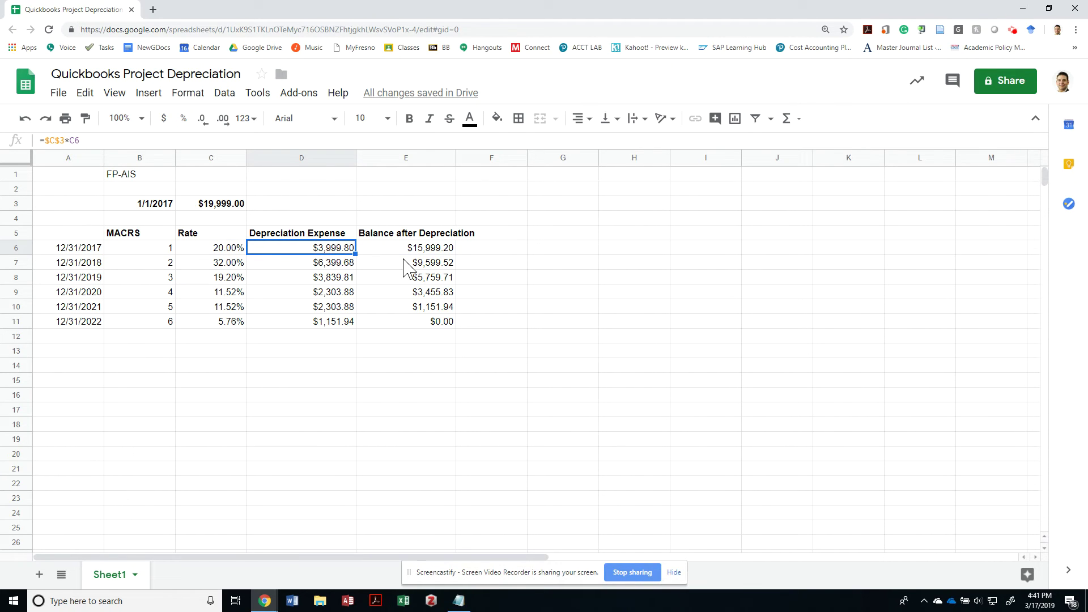
Enter 3999.80 as the FP-AIS depreciation amount in QuickBooks.
{"action": "key", "text": "alt+Tab"}
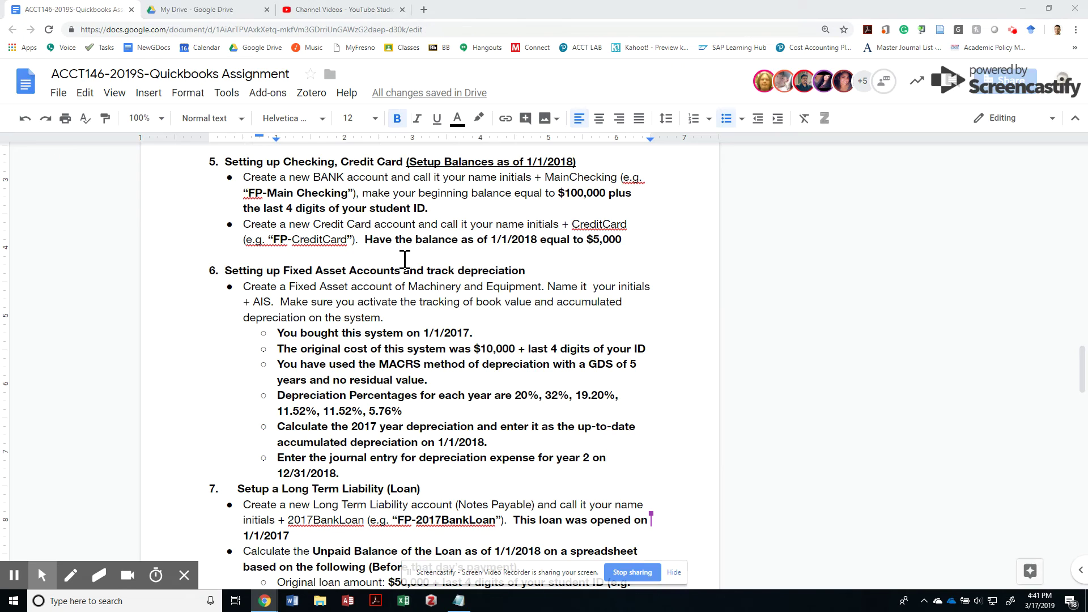
{"action": "key", "text": "alt+Tab"}
{"action": "key", "text": "Tab"}
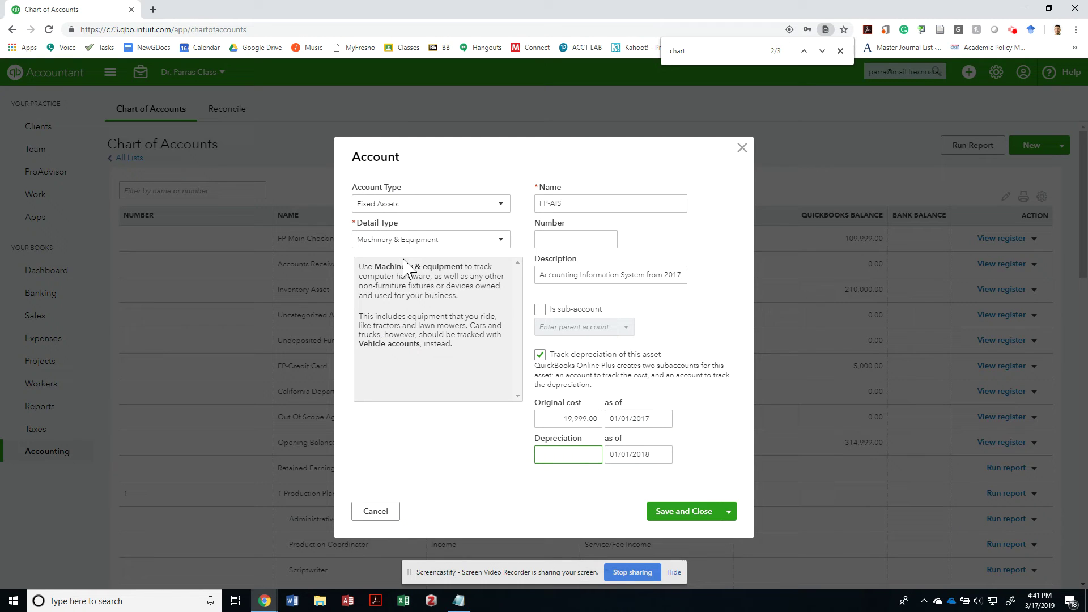
{"action": "type", "text": "3999.80"}
{"action": "key", "text": "Tab"}
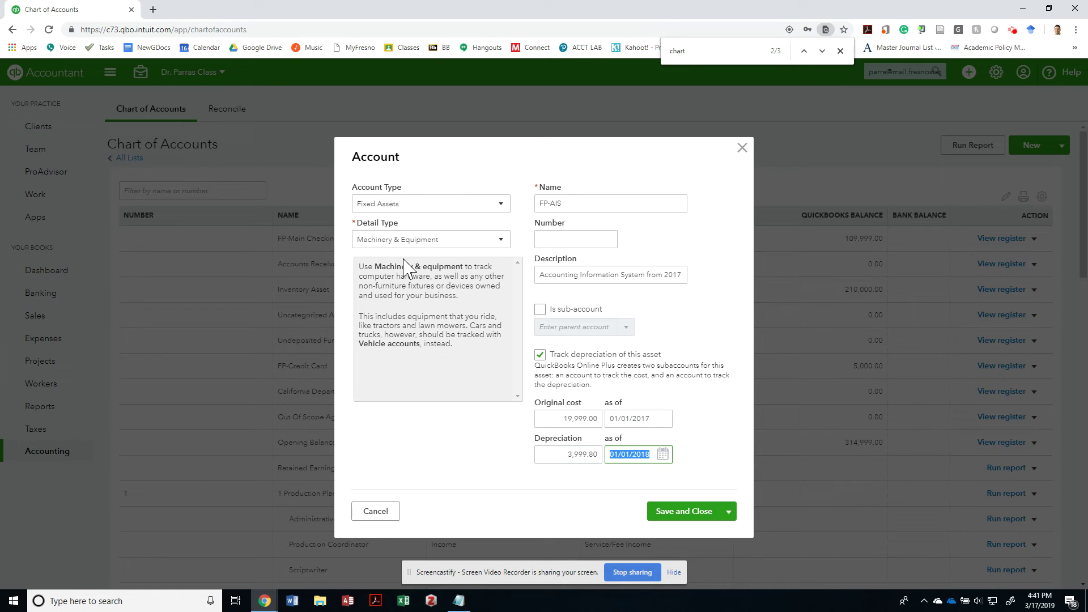
{"action": "key", "text": "alt+Tab"}
{"action": "key", "text": "alt+Tab"}
{"action": "key", "text": "Tab"}
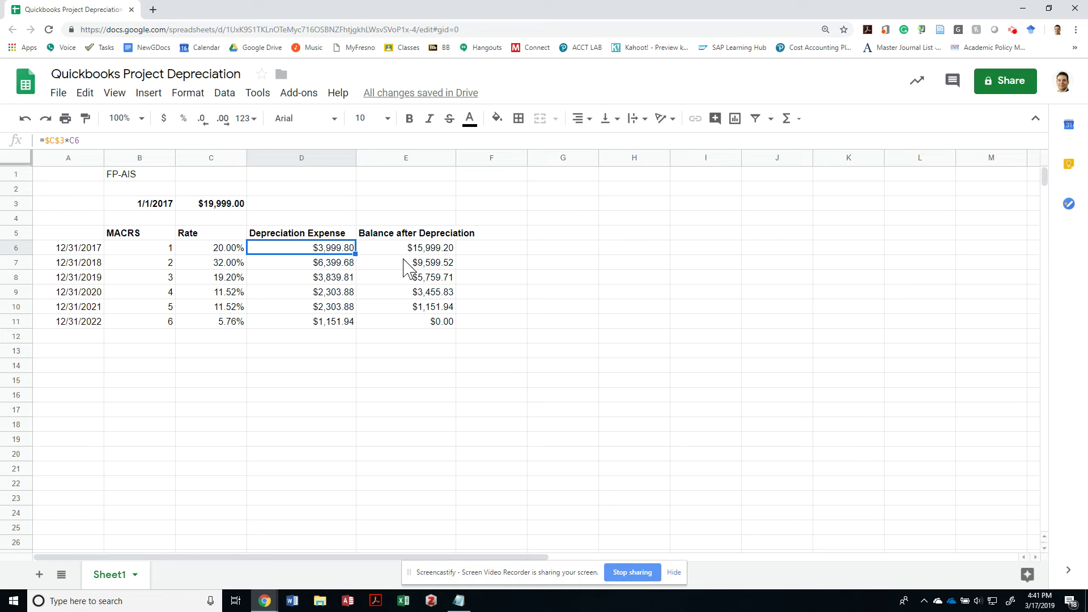
{"action": "key", "text": "alt+Tab"}
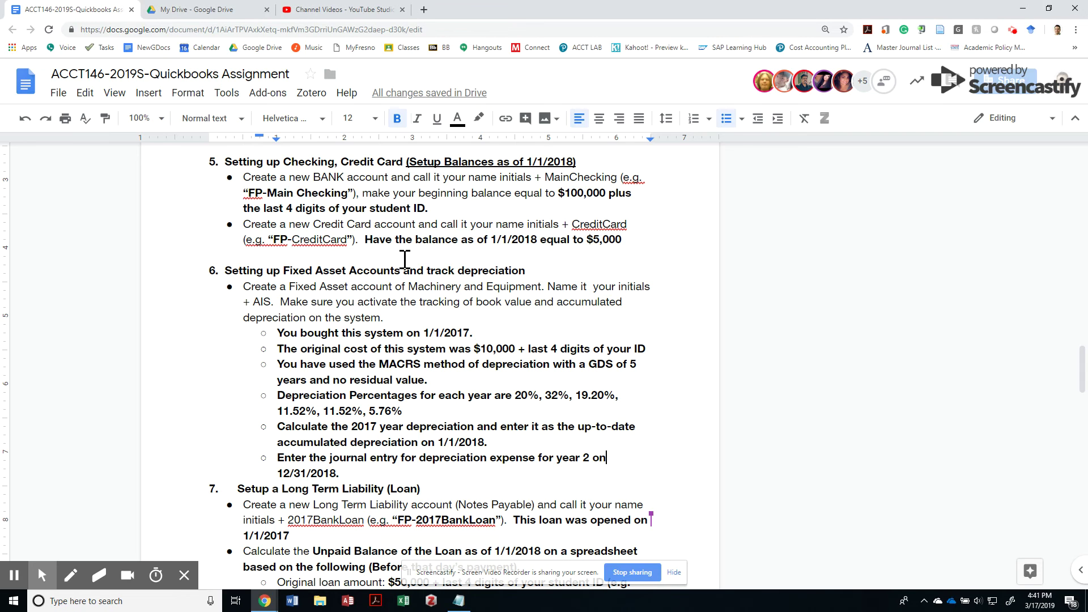
{"action": "key", "text": "alt+Tab"}
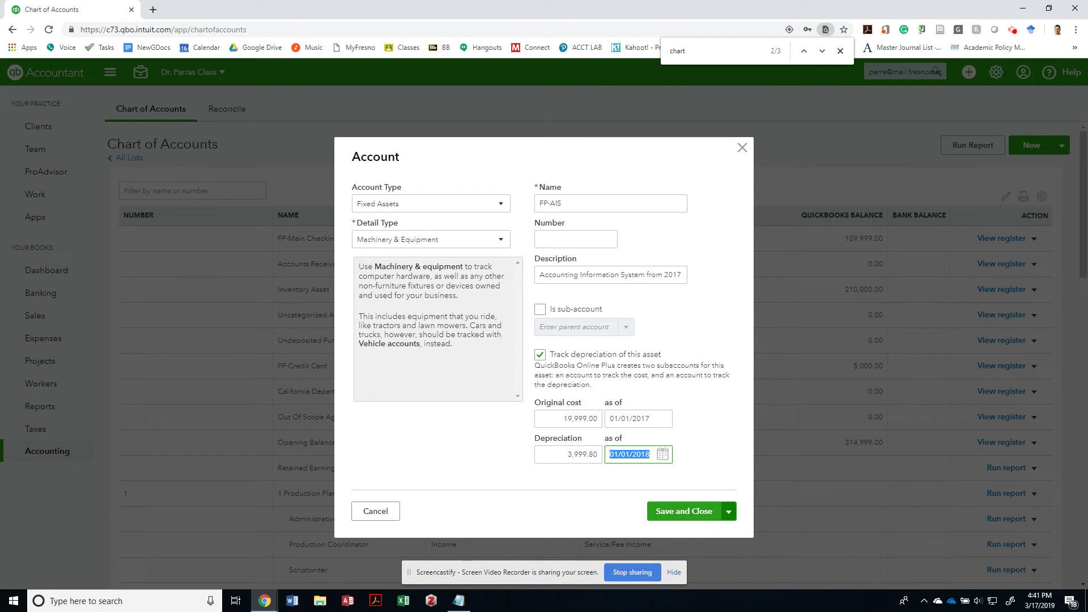
Save the FP-AIS account and open the actions menu on its Depreciation subaccount row.
{"action": "left_click", "coordinate": [684, 510]}
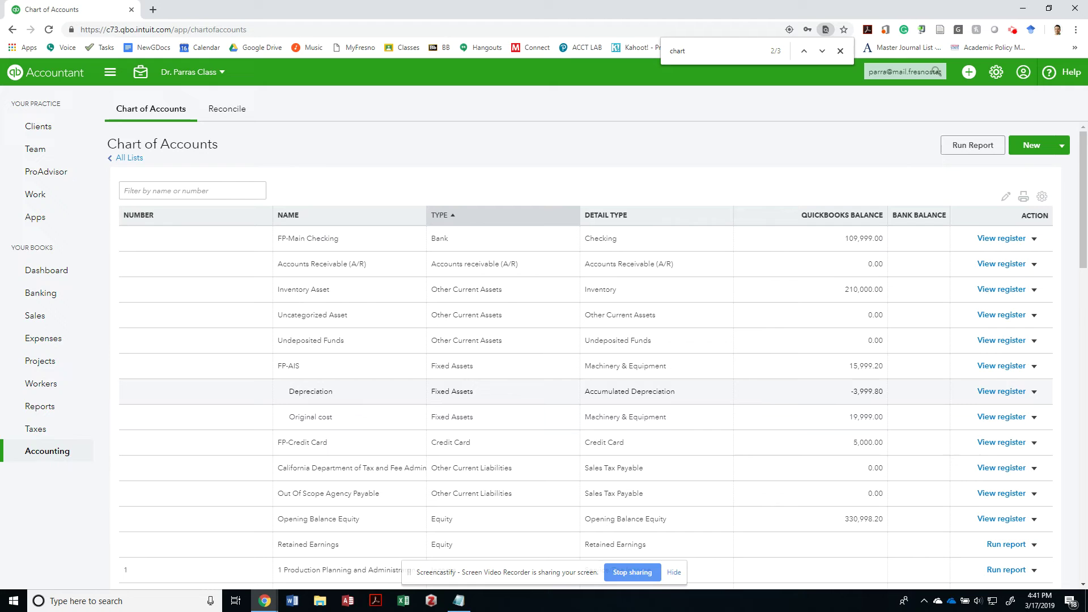
{"action": "left_click", "coordinate": [1034, 391]}
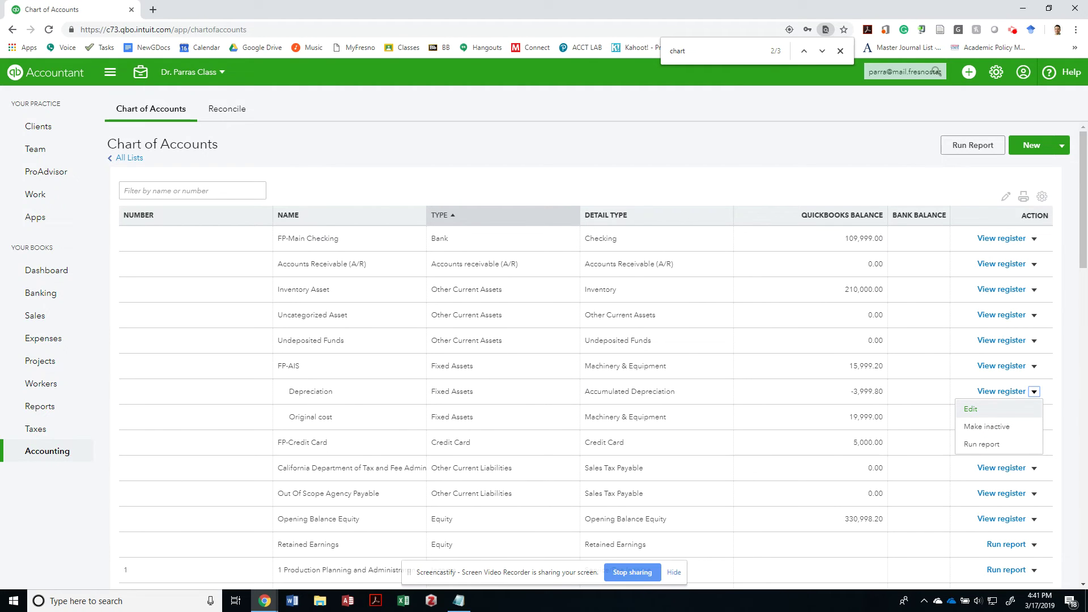
Rename the FP-AIS Depreciation subaccount to 'Accumulated Depreciation' and save it.
{"action": "left_click", "coordinate": [971, 408]}
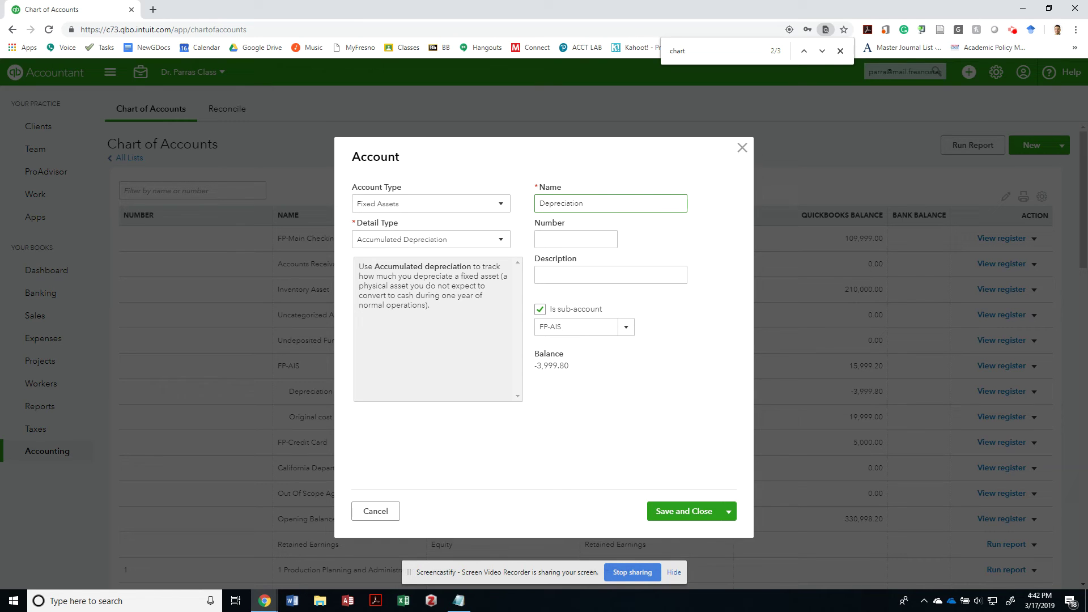
{"action": "key", "text": "Home"}
{"action": "type", "text": "Accumulated"}
{"action": "key", "text": "Return"}
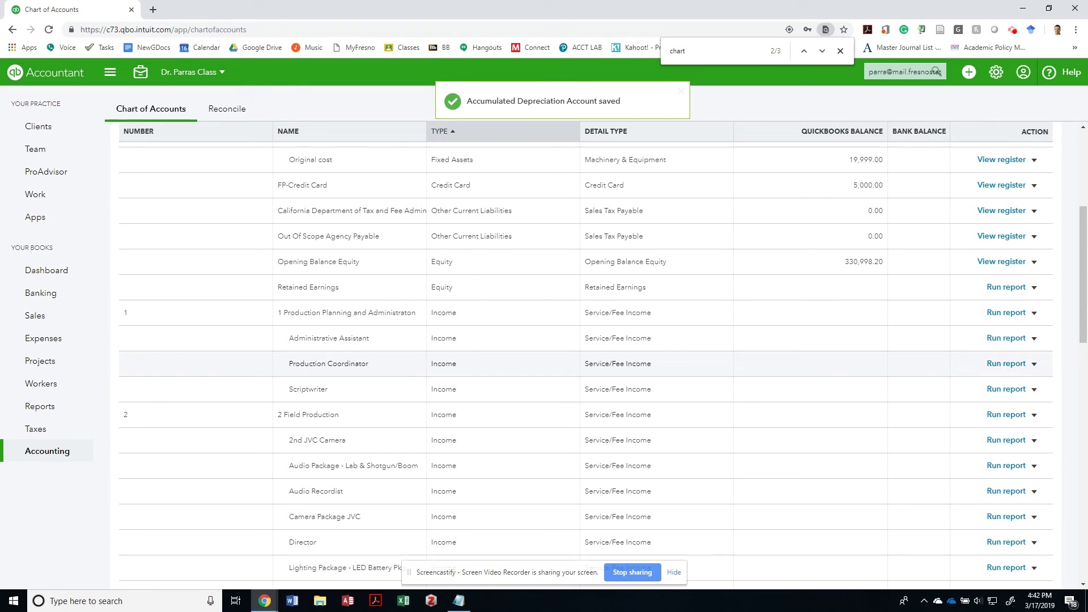
Search the page for 'depreciation' to jump to the Depreciation expense account.
{"action": "scroll", "coordinate": [603, 365], "scroll_direction": "up", "scroll_amount": 2}
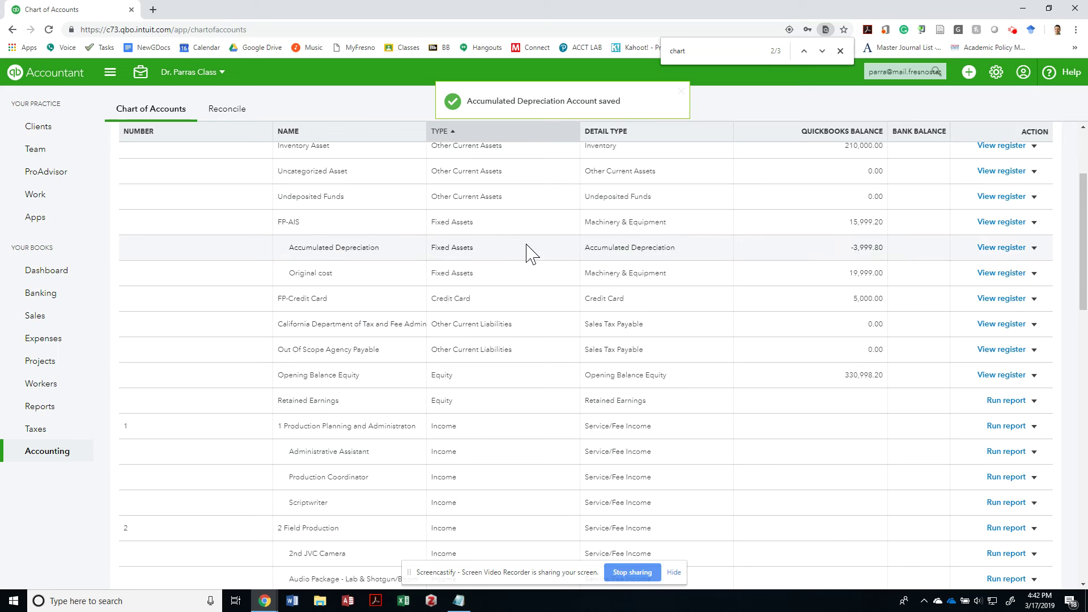
{"action": "key", "text": "ctrl+f"}
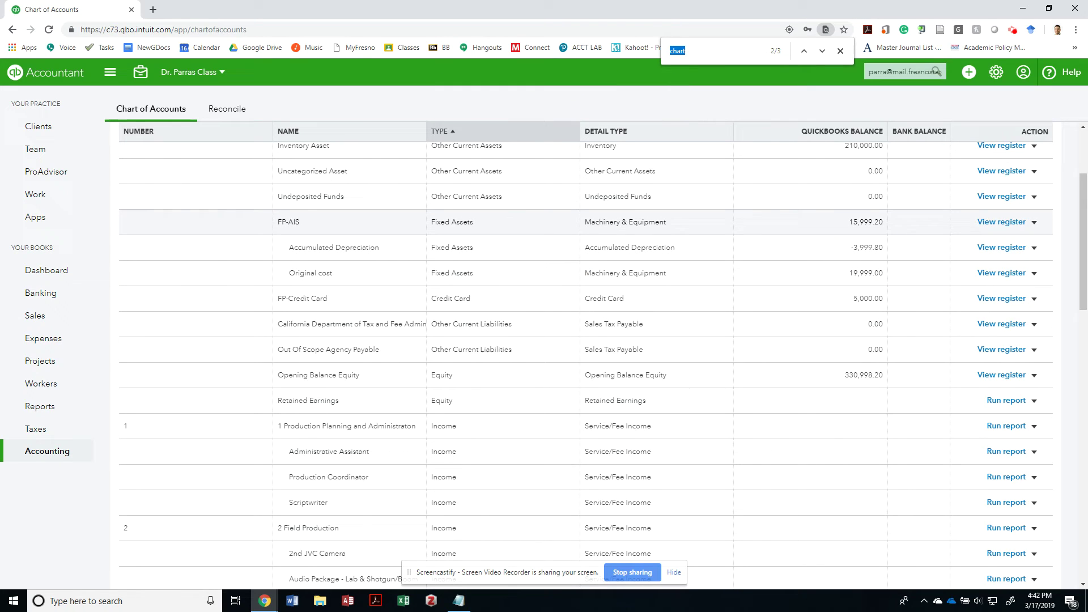
{"action": "type", "text": "depreciation"}
{"action": "key", "text": "Return"}
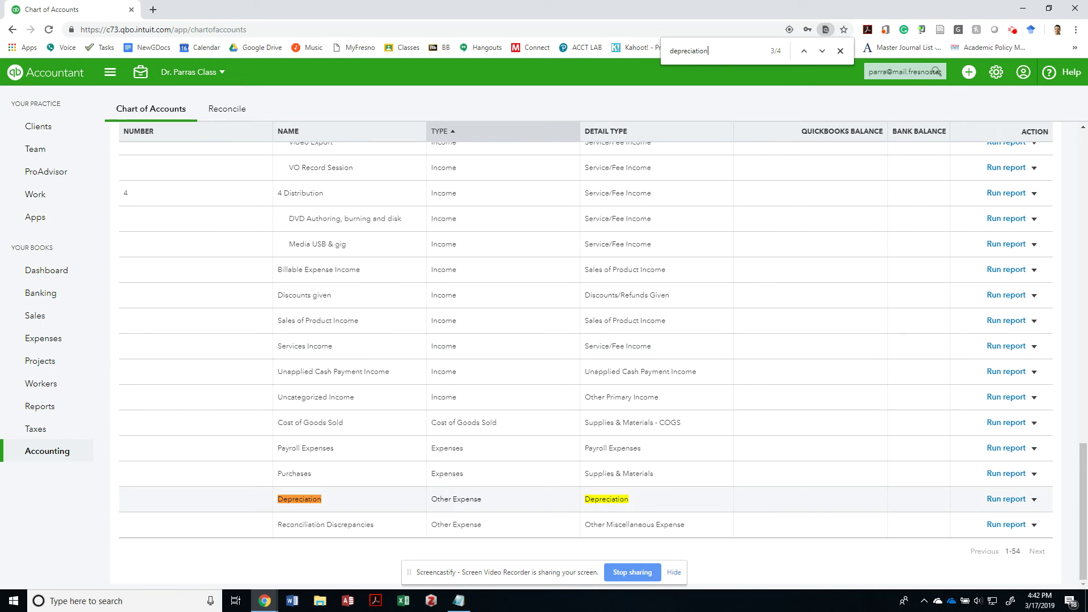
Rename the Depreciation account to 'Depreciation Expense', keep detail type Depreciation, and save.
{"action": "left_click", "coordinate": [1034, 499]}
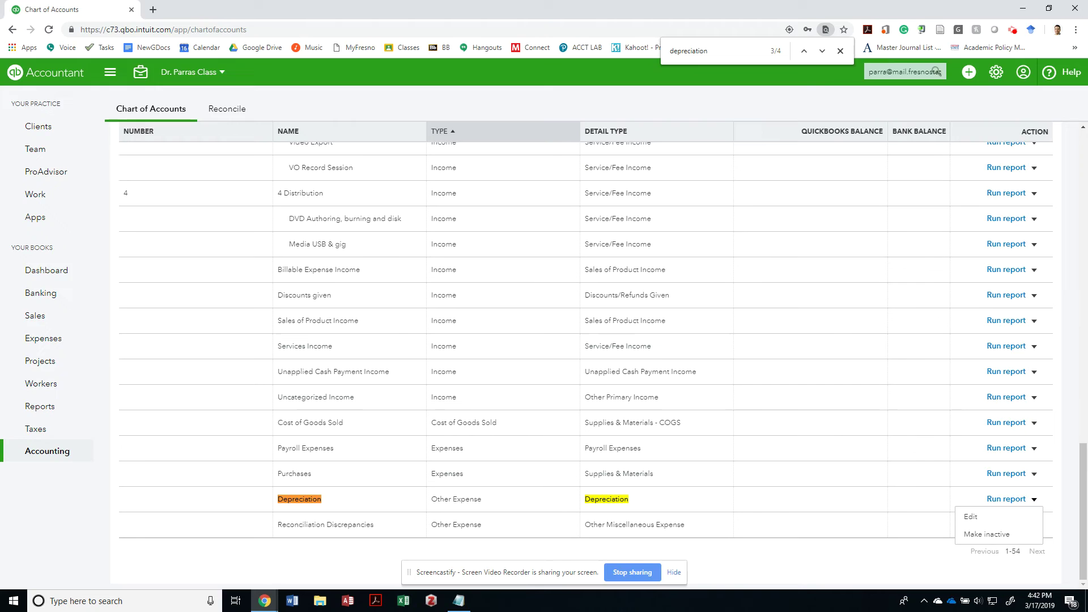
{"action": "left_click", "coordinate": [967, 517]}
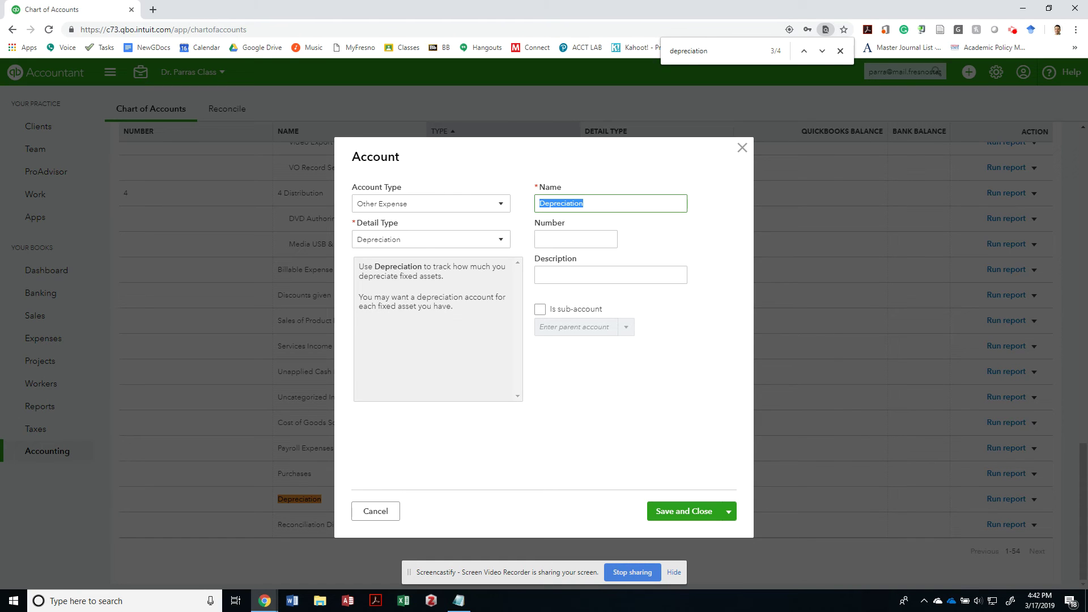
{"action": "left_click", "coordinate": [584, 203]}
{"action": "type", "text": "Expense"}
{"action": "key", "text": "Tab"}
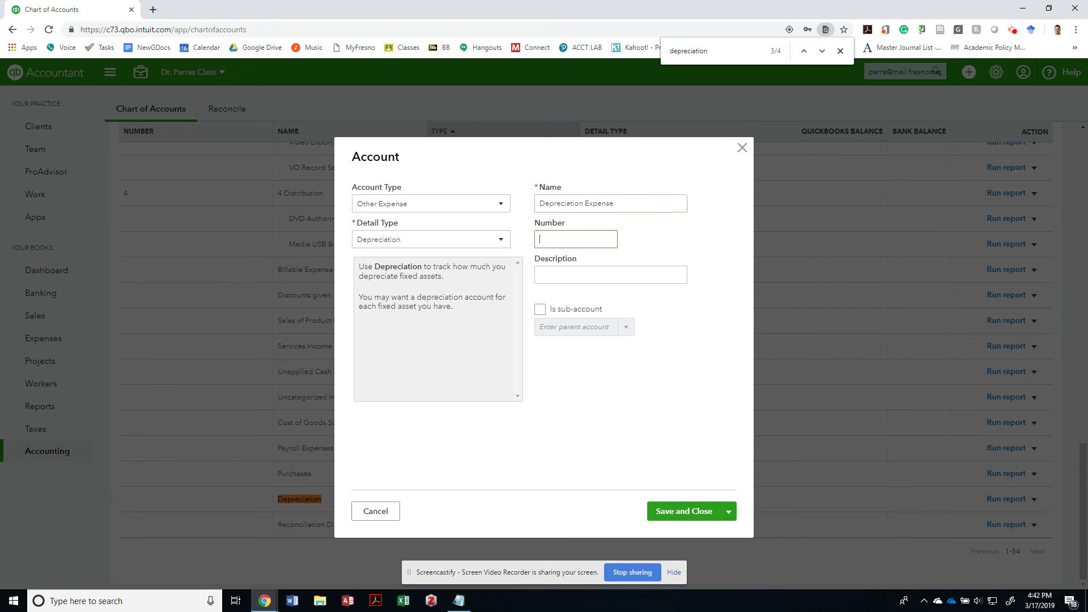
{"action": "left_click", "coordinate": [425, 241]}
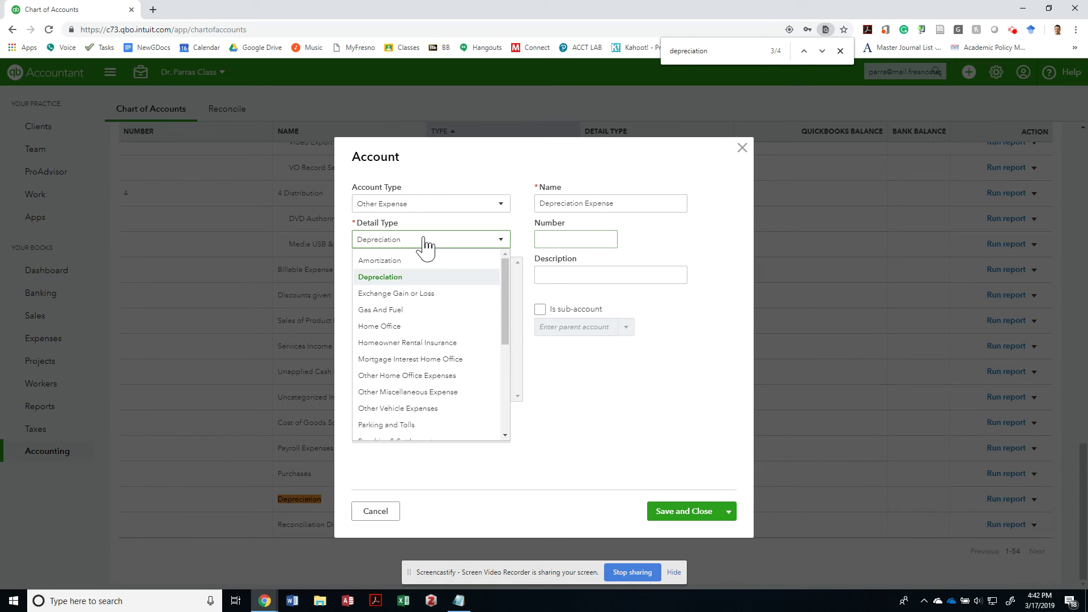
{"action": "left_click", "coordinate": [436, 277]}
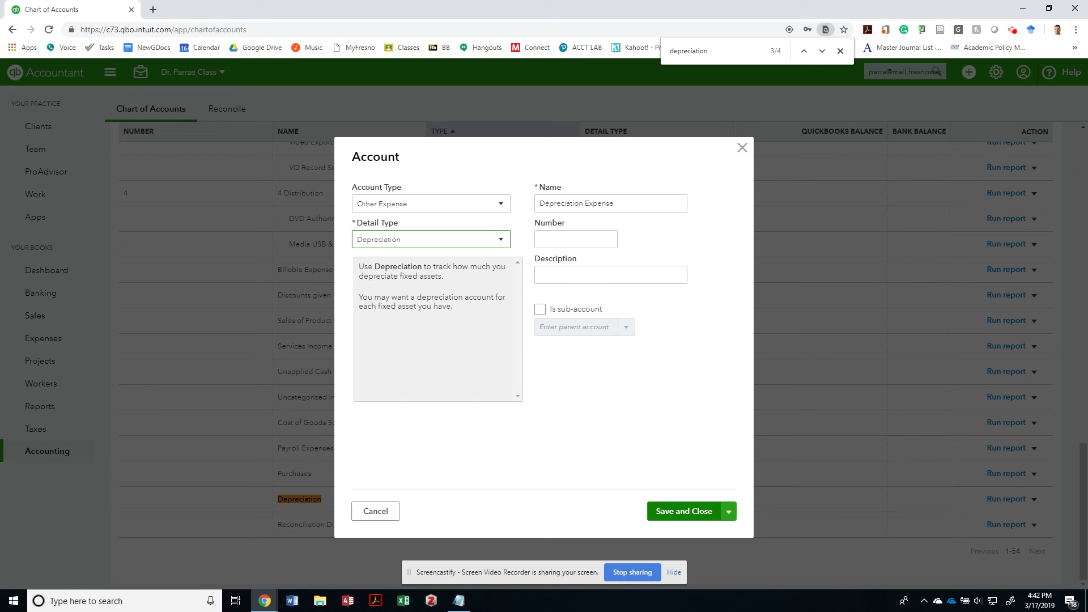
{"action": "left_click", "coordinate": [685, 511]}
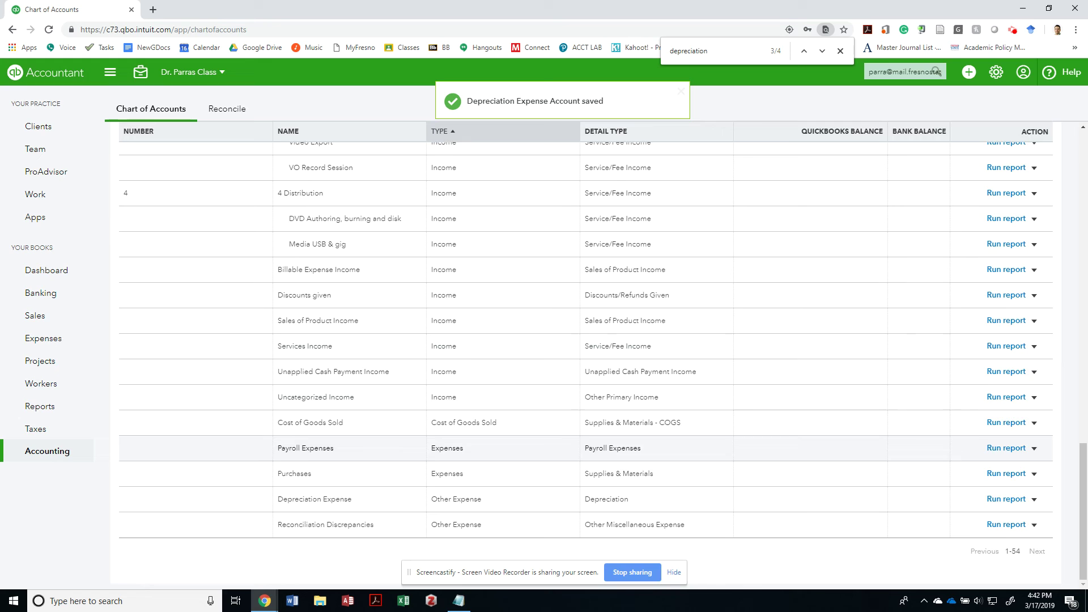
Highlight the FP-AIS balance of 15,999.20 at the top, then go back to the spreadsheet.
{"action": "scroll", "coordinate": [567, 451], "scroll_direction": "up", "scroll_amount": 1}
{"action": "scroll", "coordinate": [567, 464], "scroll_direction": "up", "scroll_amount": 10}
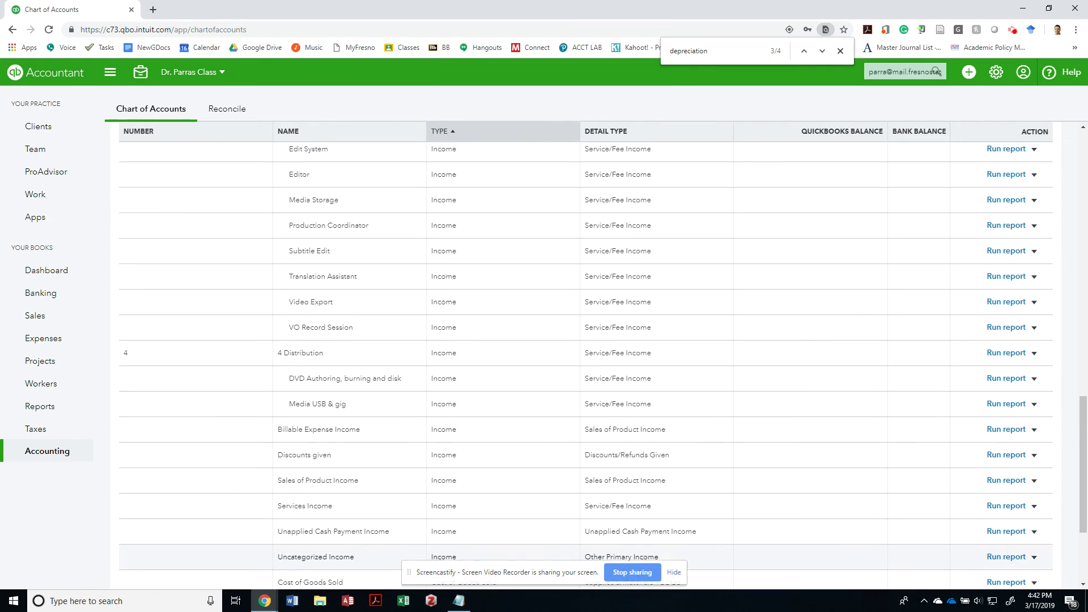
{"action": "scroll", "coordinate": [567, 465], "scroll_direction": "up", "scroll_amount": 5}
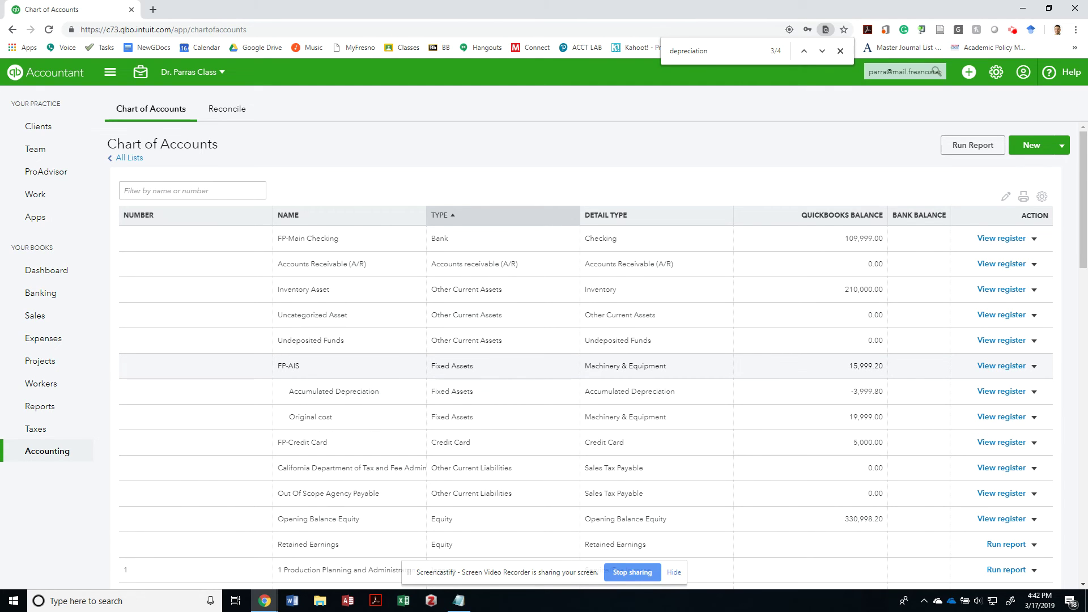
{"action": "left_click_drag", "start_coordinate": [848, 365], "coordinate": [884, 366]}
{"action": "key", "text": "alt+Tab"}
{"action": "key", "text": "Tab"}
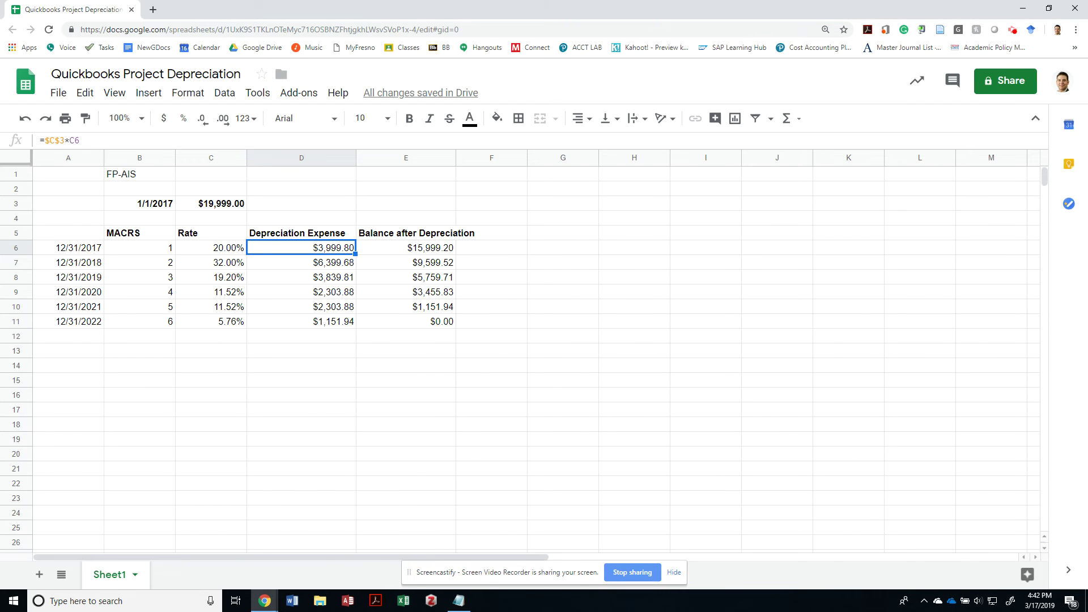
Bold the $15,999.20 balance in E6 and the $9,599.52 balance in E7.
{"action": "left_click", "coordinate": [406, 248]}
{"action": "key", "text": "ctrl+b"}
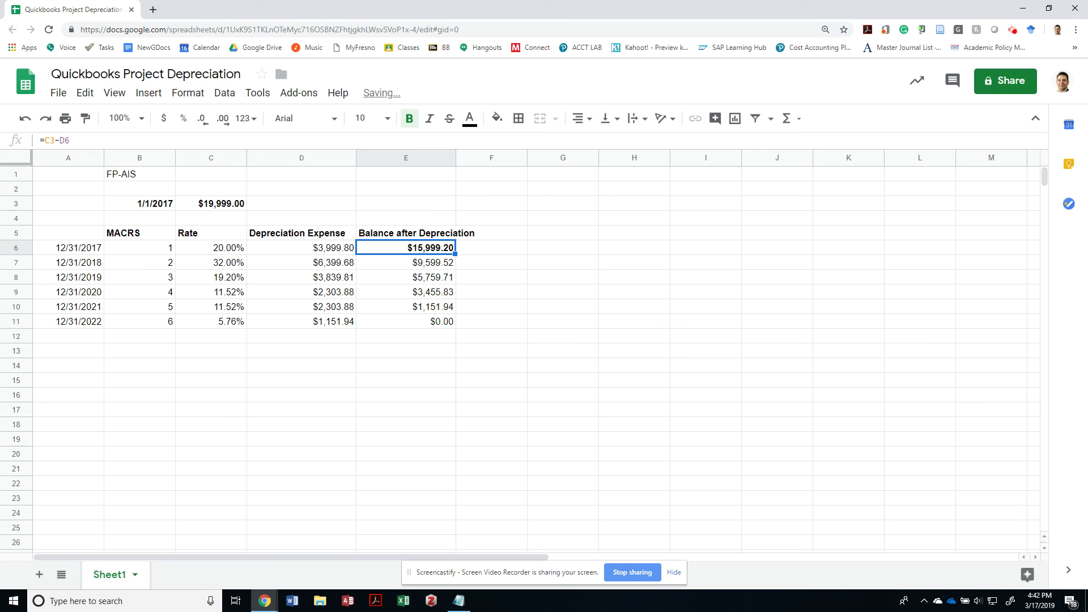
{"action": "key", "text": "Down"}
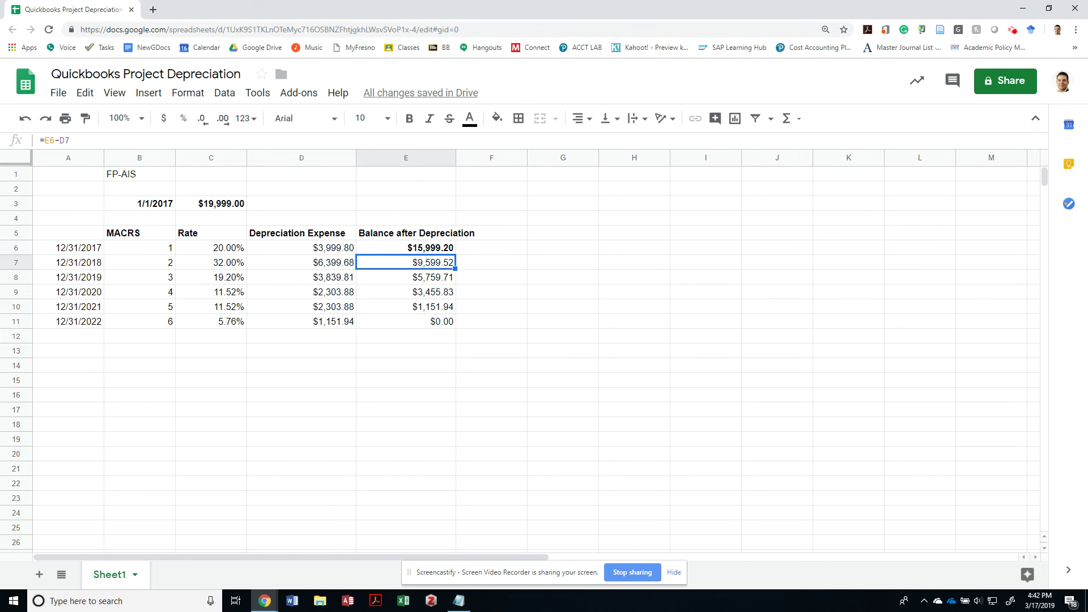
{"action": "key", "text": "Up"}
{"action": "key", "text": "Down"}
{"action": "key", "text": "ctrl+b"}
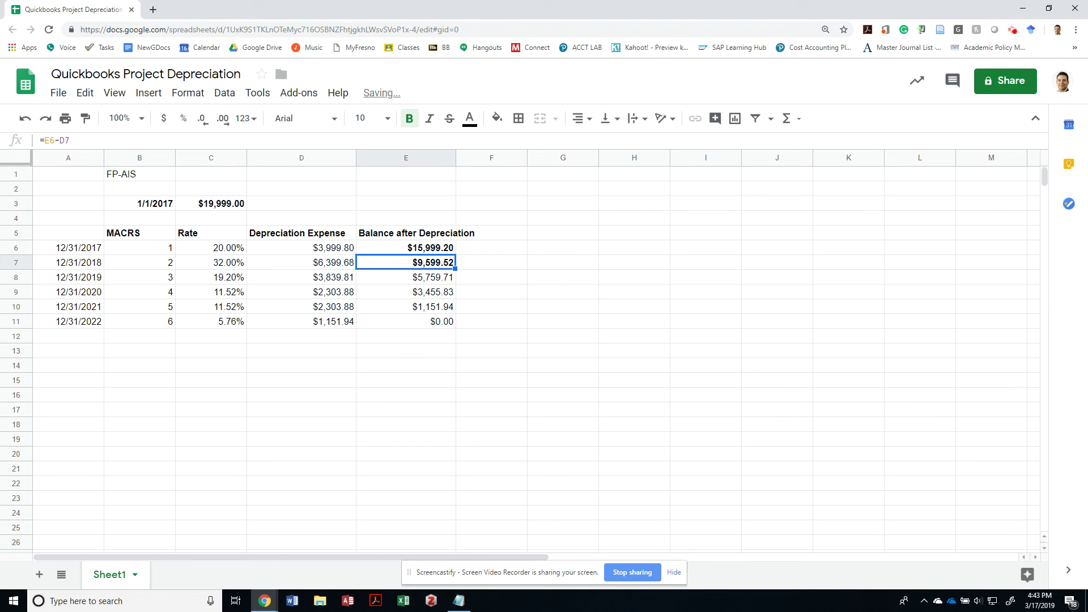
{"action": "key", "text": "alt+Tab"}
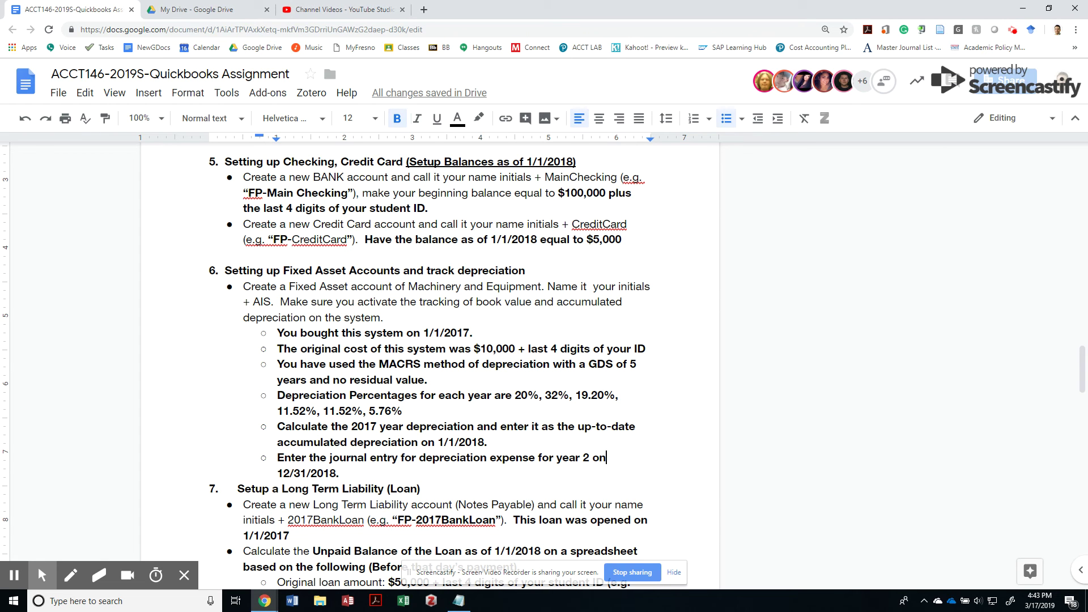
Highlight the assignment's 2017 accumulated depreciation and year-2 journal entry instructions, then return to Sheets.
{"action": "left_click_drag", "start_coordinate": [343, 428], "coordinate": [494, 444]}
{"action": "left_click_drag", "start_coordinate": [312, 458], "coordinate": [637, 472]}
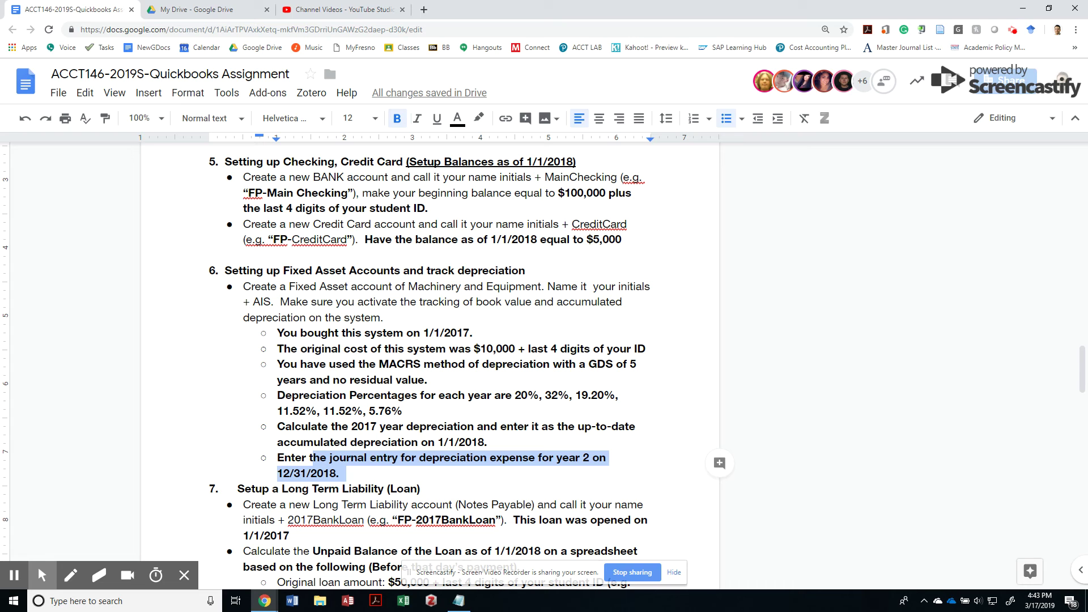
{"action": "key", "text": "alt+Tab"}
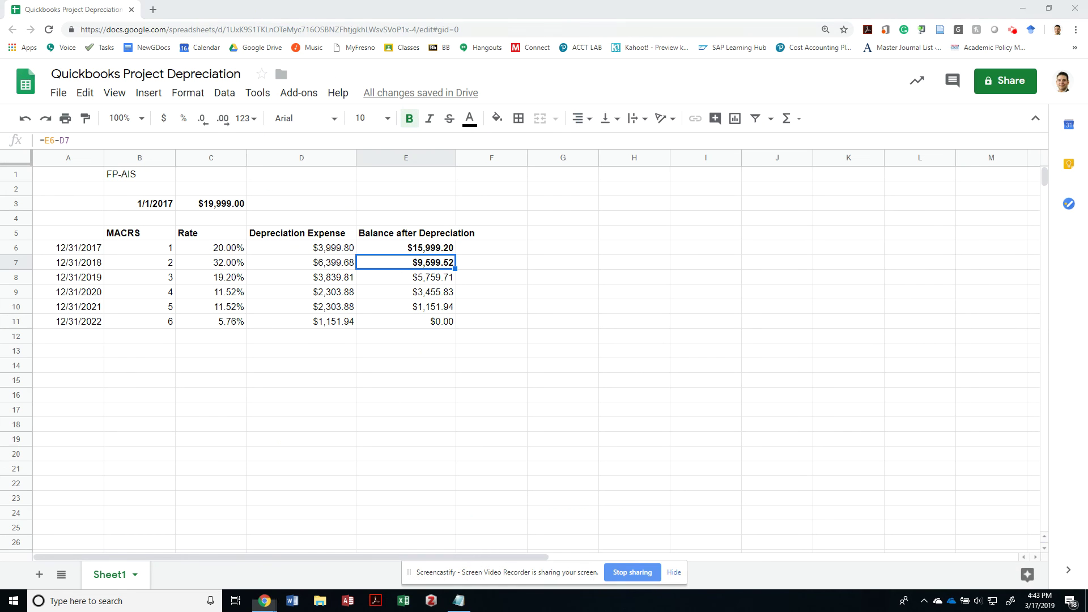
Switch to QuickBooks Online and start a new blank journal entry.
{"action": "key", "text": "alt+Tab"}
{"action": "key", "text": "alt+Tab"}
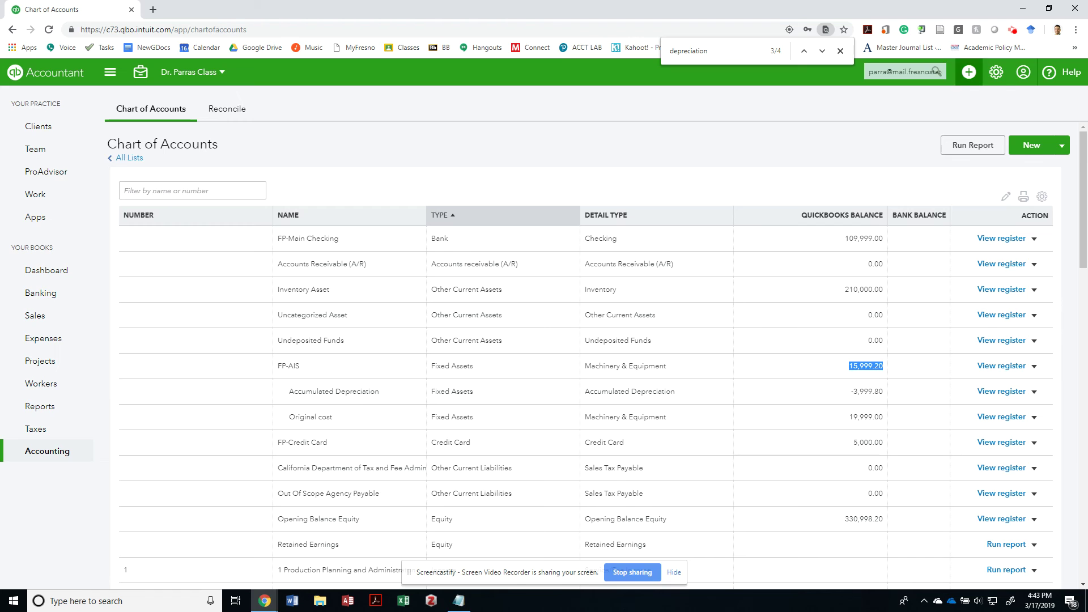
{"action": "left_click", "coordinate": [969, 72]}
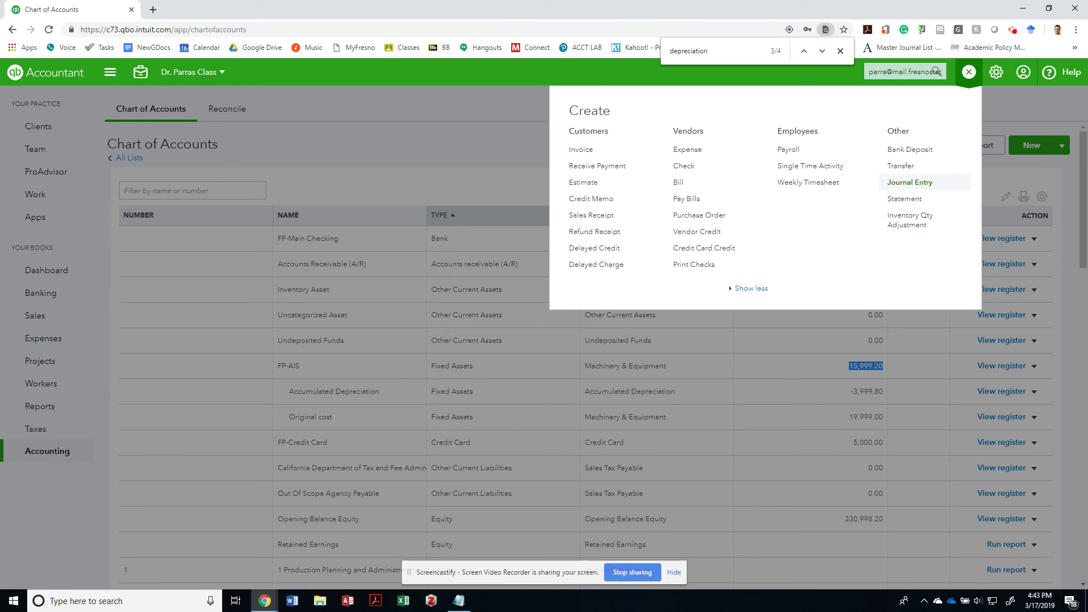
{"action": "left_click", "coordinate": [910, 182]}
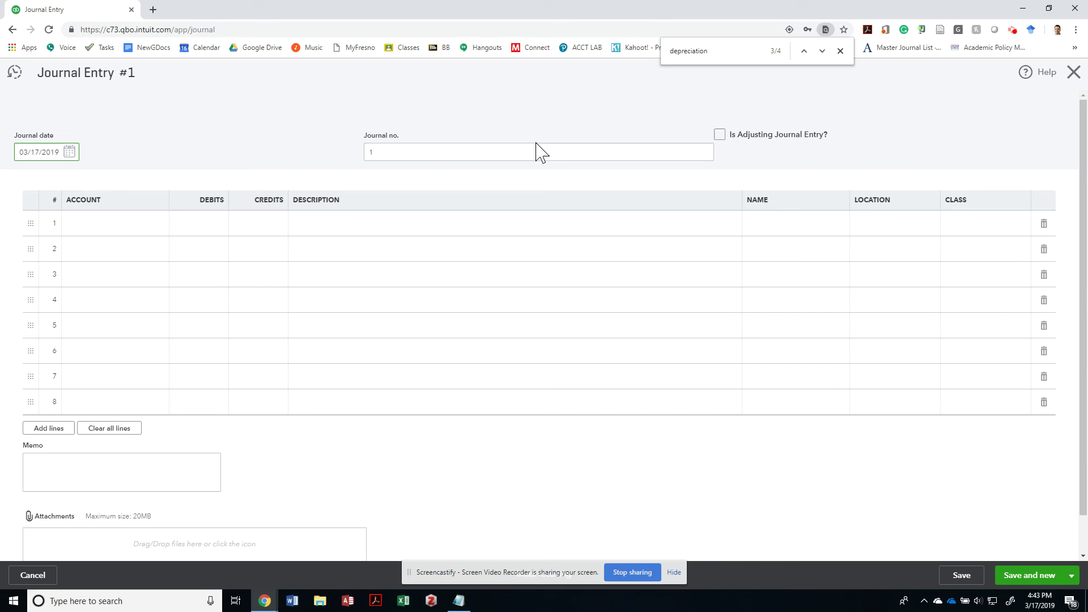
Change the journal date to 12/31/2018.
{"action": "left_click", "coordinate": [68, 151]}
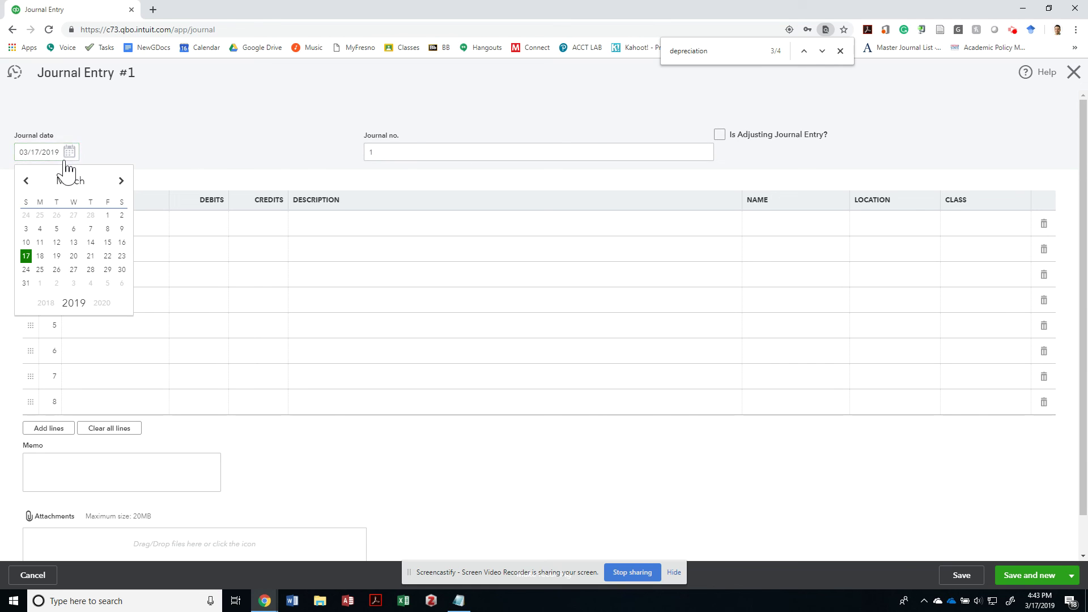
{"action": "left_click", "coordinate": [50, 153]}
{"action": "key", "text": "ctrl+a"}
{"action": "type", "text": "12/31/2018"}
{"action": "key", "text": "Tab"}
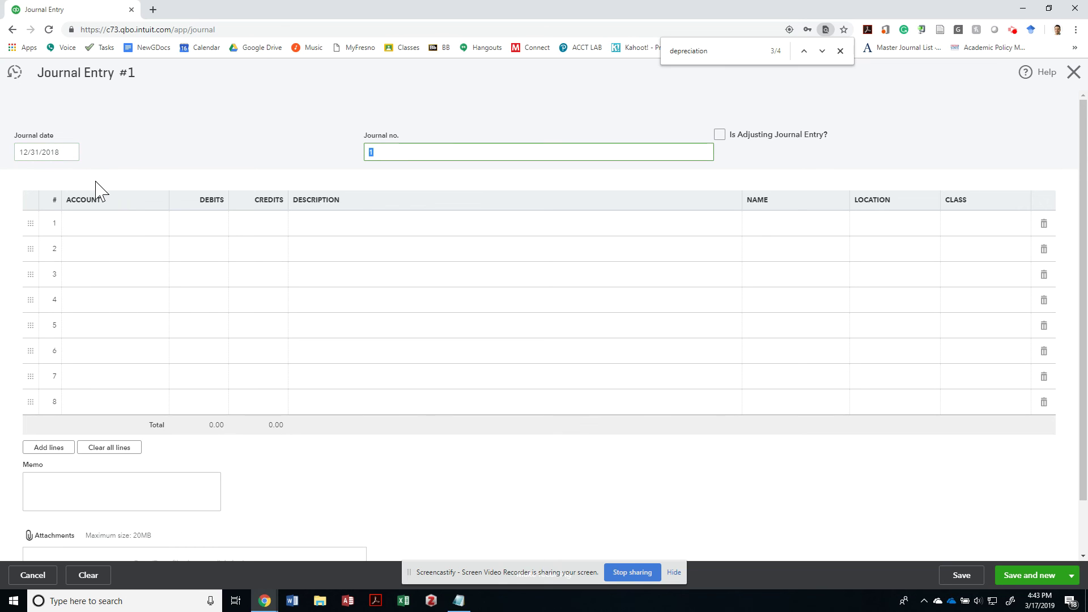
Keep journal number 1 and set the memo to 'DepreciationAdjustments'.
{"action": "left_click", "coordinate": [438, 154]}
{"action": "type", "text": "-Depreciation Adjustm"}
{"action": "key", "text": "ctrl+a"}
{"action": "key", "text": "ctrl+c"}
{"action": "key", "text": "BackSpace"}
{"action": "key", "text": "Tab"}
{"action": "left_click", "coordinate": [114, 491]}
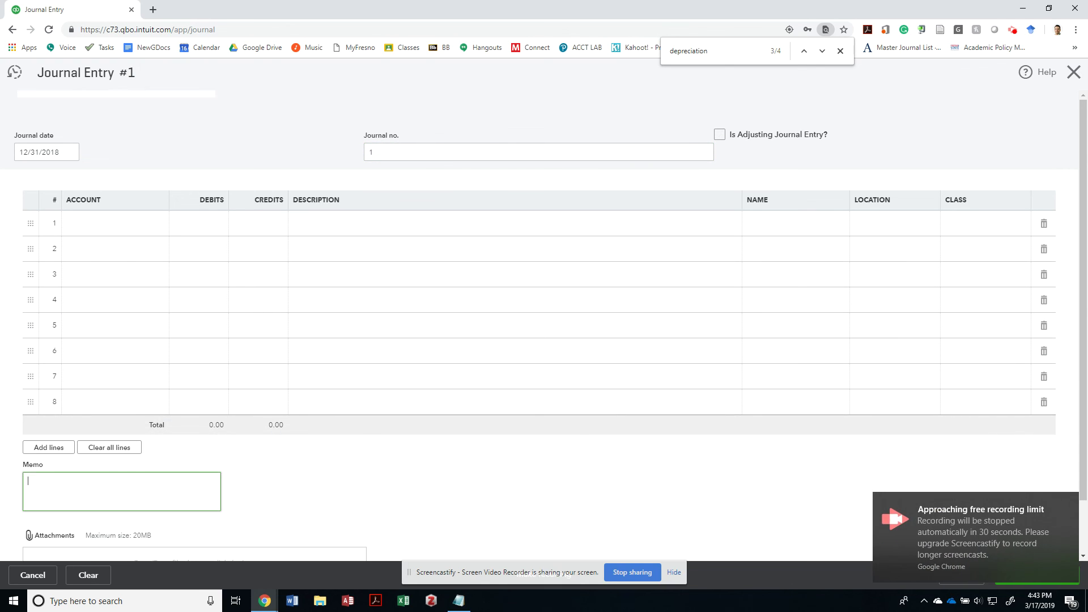
{"action": "key", "text": "ctrl+v"}
{"action": "type", "text": "ent"}
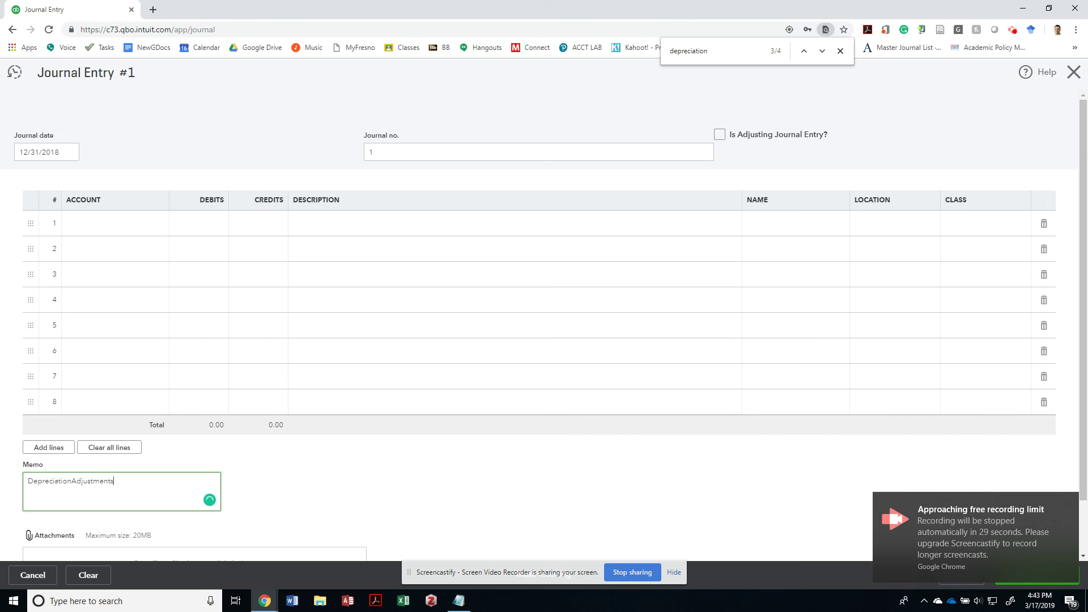
{"action": "type", "text": "s"}
{"action": "left_click", "coordinate": [157, 226]}
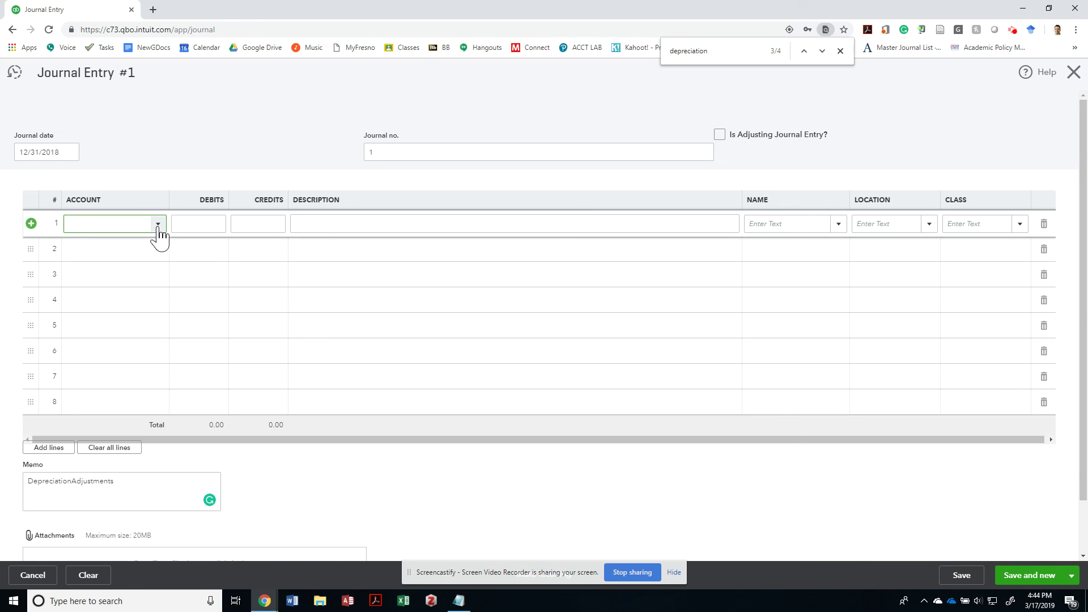
Set line 1's account to Depreciation Expense.
{"action": "type", "text": "depre"}
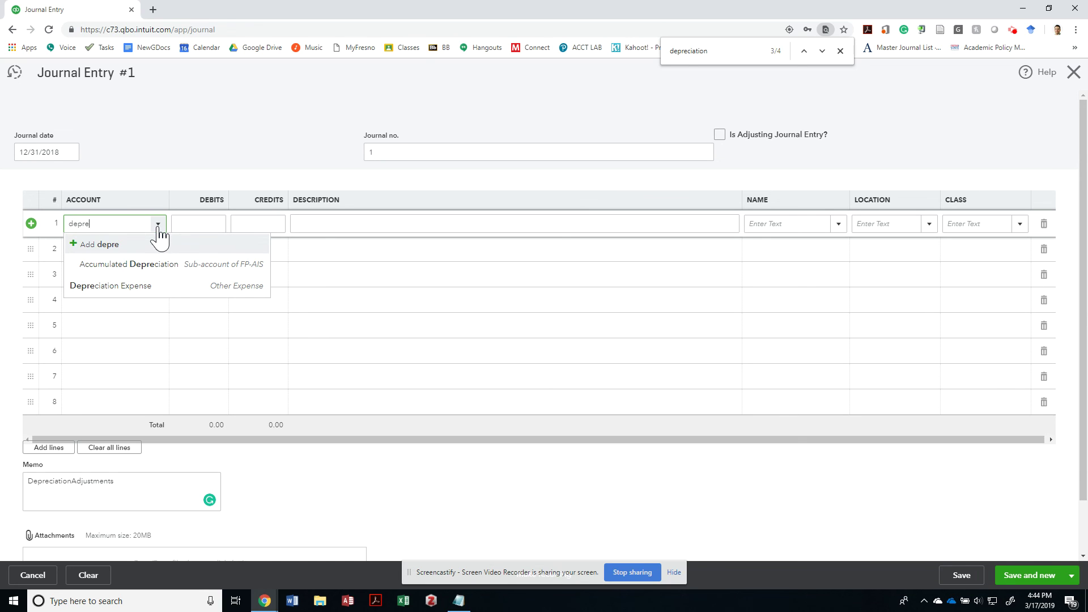
{"action": "left_click", "coordinate": [167, 287]}
{"action": "left_click", "coordinate": [215, 222]}
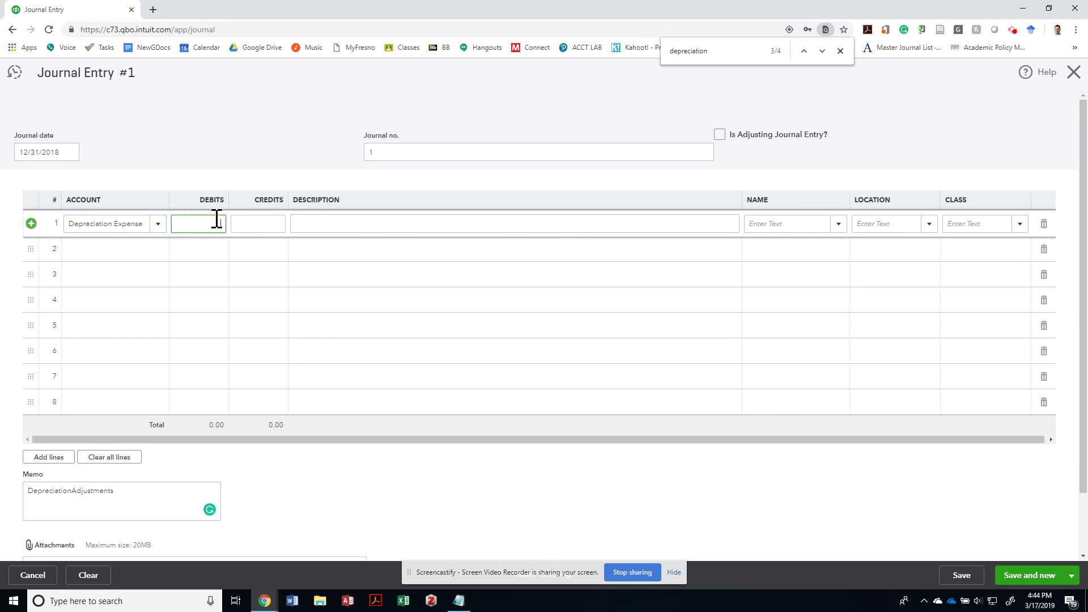
Debit line 1 with 6,399.68 copied from Sheets cell D7, described 'for year 2018 (MACRS'.
{"action": "key", "text": "alt+Tab"}
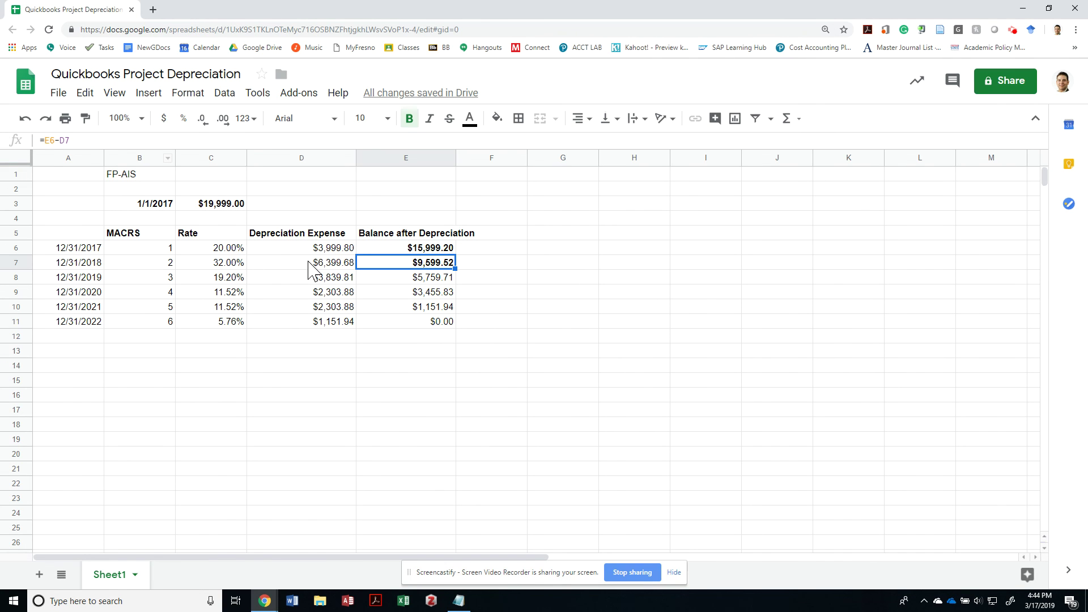
{"action": "left_click", "coordinate": [310, 270]}
{"action": "key", "text": "Left"}
{"action": "key", "text": "Left"}
{"action": "key", "text": "Left"}
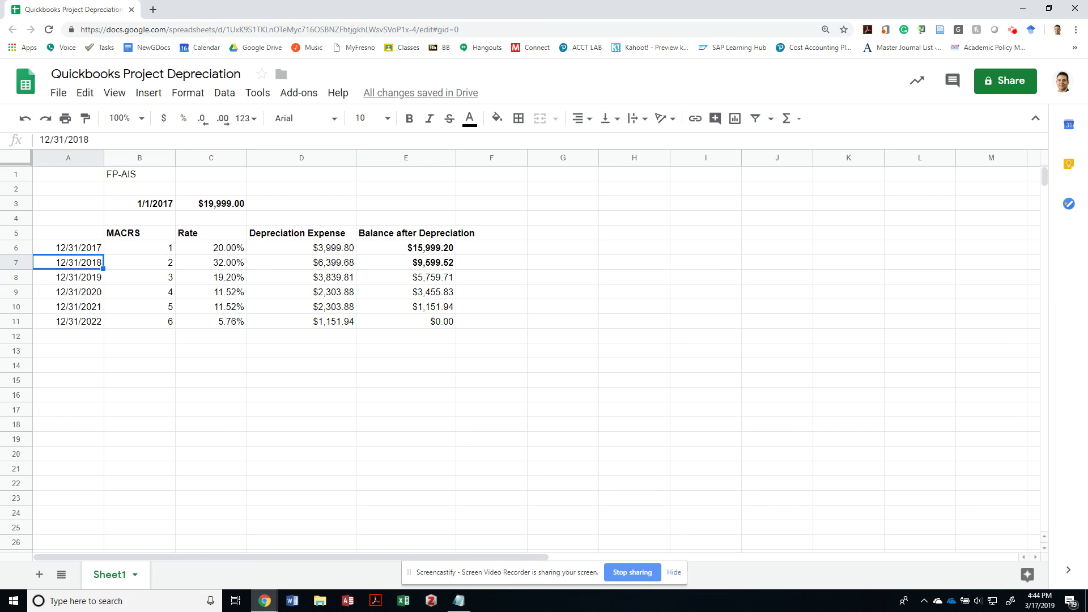
{"action": "key", "text": "Right"}
{"action": "key", "text": "Right"}
{"action": "key", "text": "Right"}
{"action": "key", "text": "ctrl+c"}
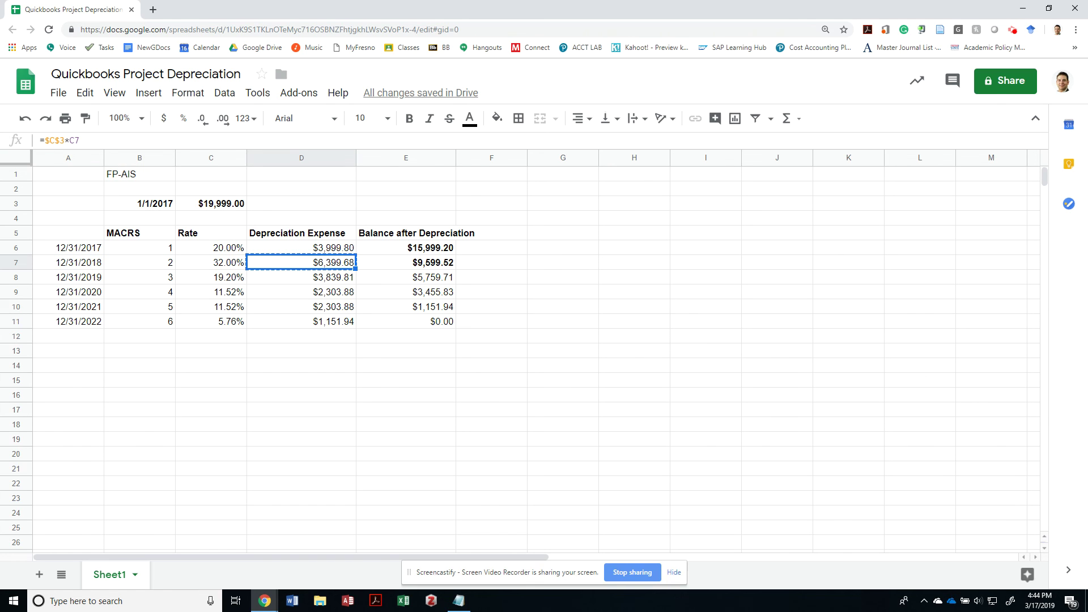
{"action": "key", "text": "alt+Tab"}
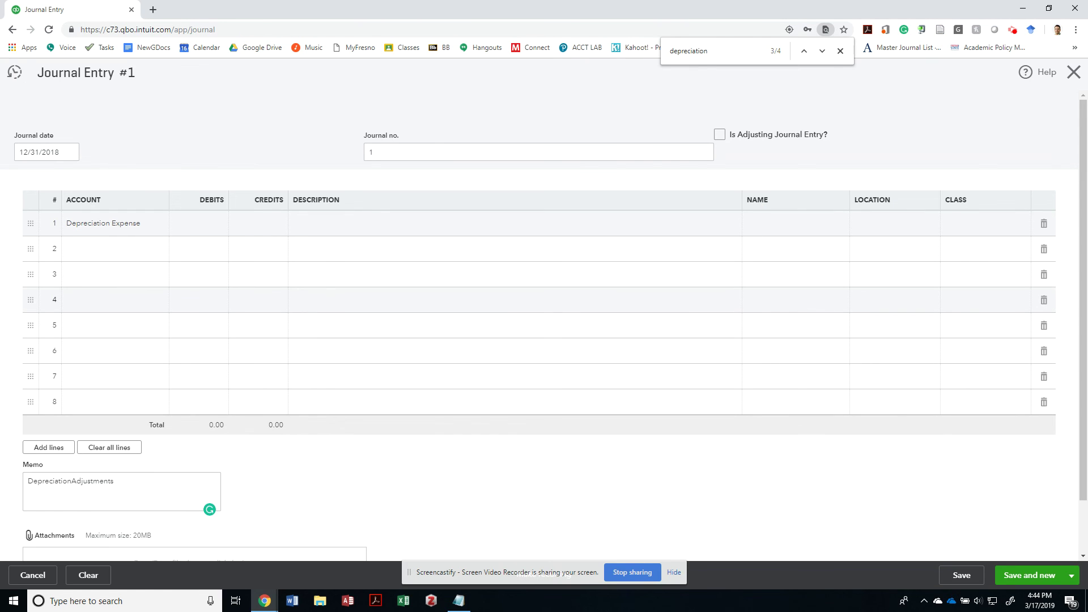
{"action": "left_click", "coordinate": [219, 229]}
{"action": "key", "text": "ctrl+v"}
{"action": "left_click", "coordinate": [377, 223]}
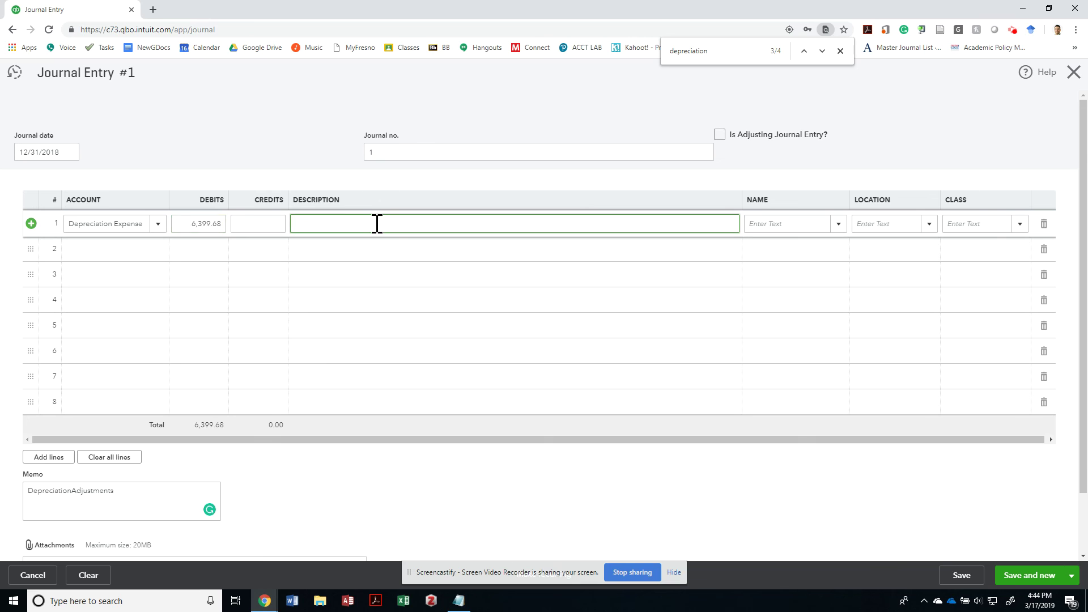
{"action": "type", "text": "for year 2018 (MACRS"}
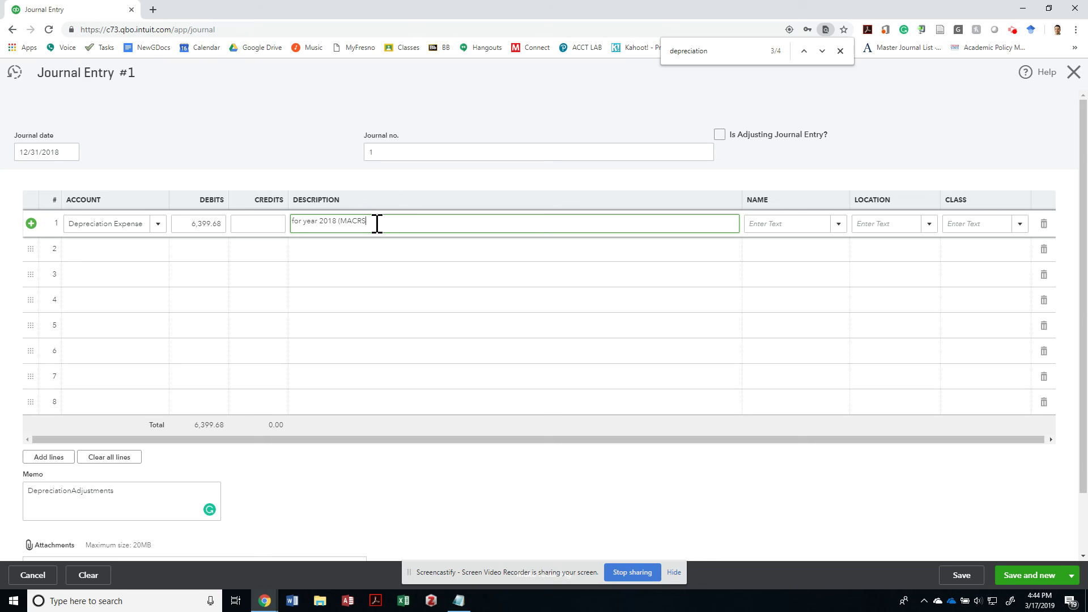